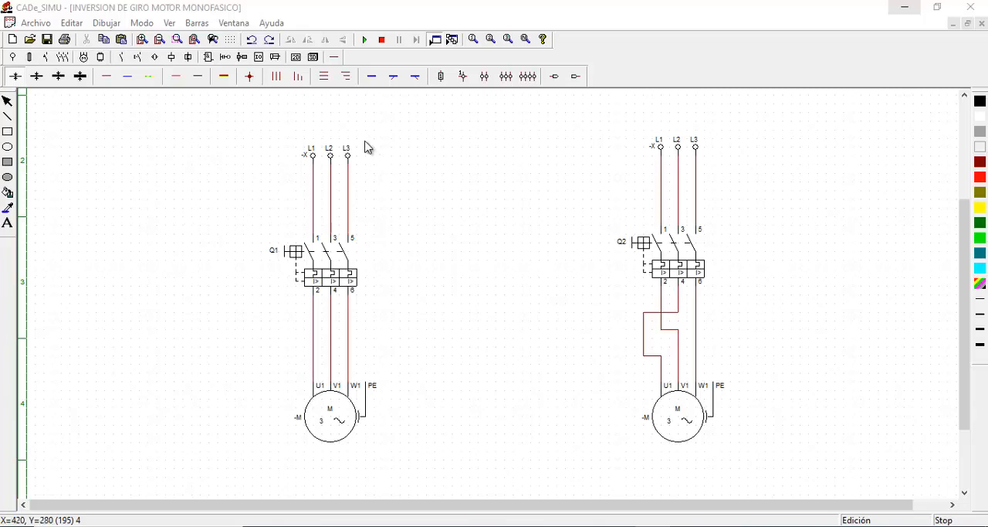
Run the simulation and close breakers Q1 and Q2 to compare the rotation of both motors
{"action": "left_click", "coordinate": [364, 40]}
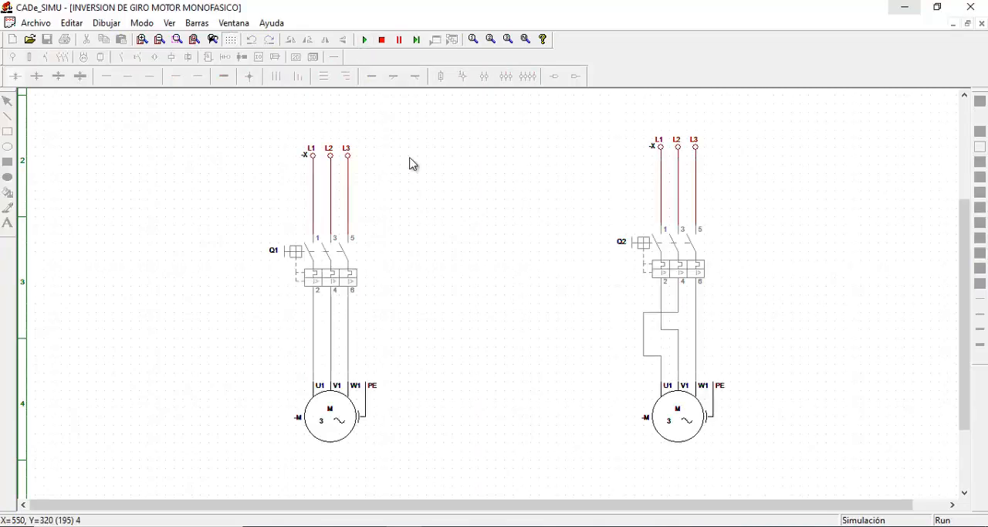
{"action": "left_click", "coordinate": [305, 258]}
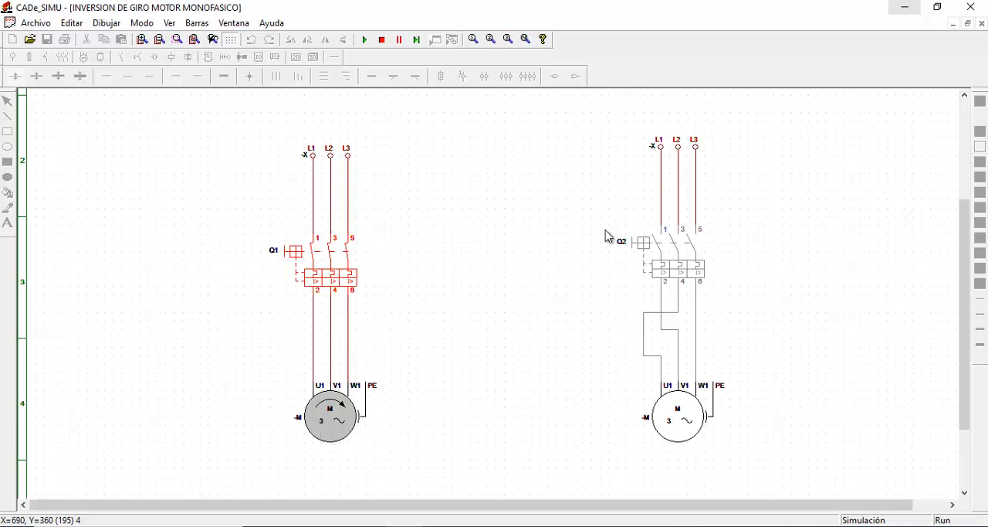
{"action": "left_click", "coordinate": [647, 246]}
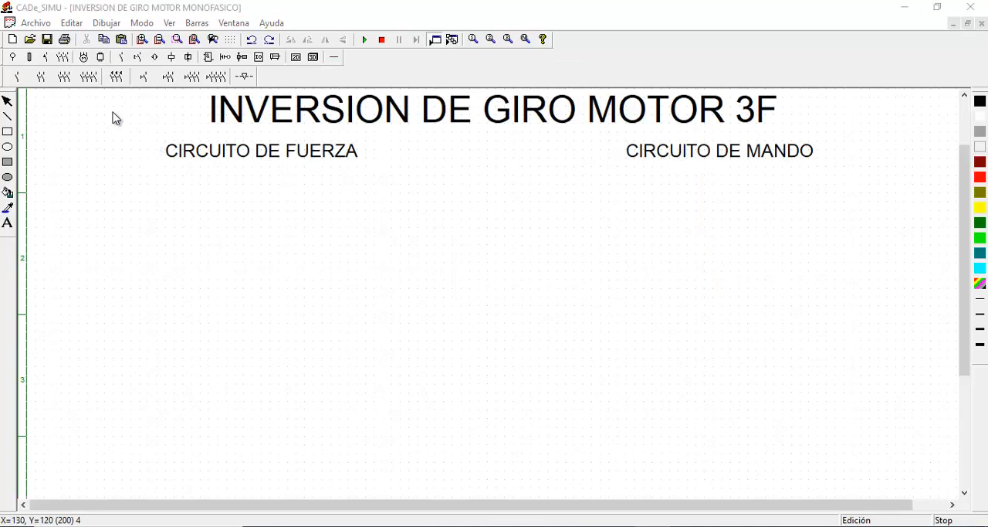
Place a three-phase supply with L1, L2, L3 and PE terminals below the CIRCUITO DE FUERZA heading
{"action": "left_click", "coordinate": [12, 56]}
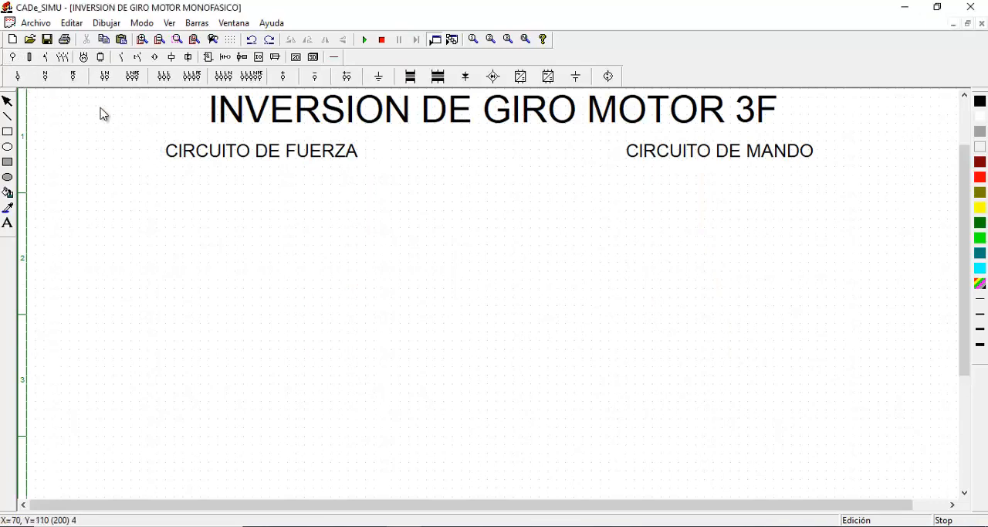
{"action": "left_click", "coordinate": [191, 75]}
{"action": "left_click", "coordinate": [244, 200]}
{"action": "left_click_drag", "start_coordinate": [244, 199], "coordinate": [233, 203]}
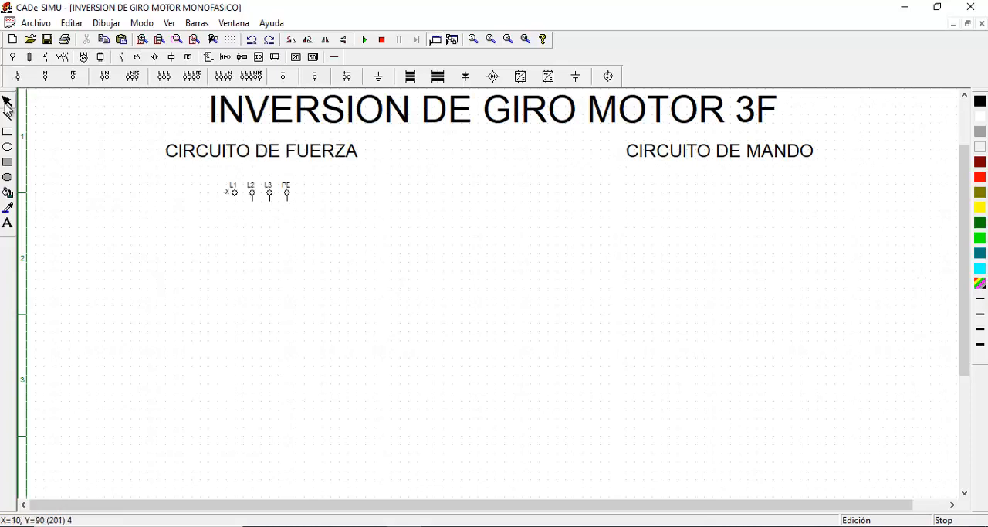
Place a three-pole motor protection breaker directly below the L1, L2 and L3 supply terminals
{"action": "left_click", "coordinate": [62, 58]}
{"action": "left_click", "coordinate": [64, 59]}
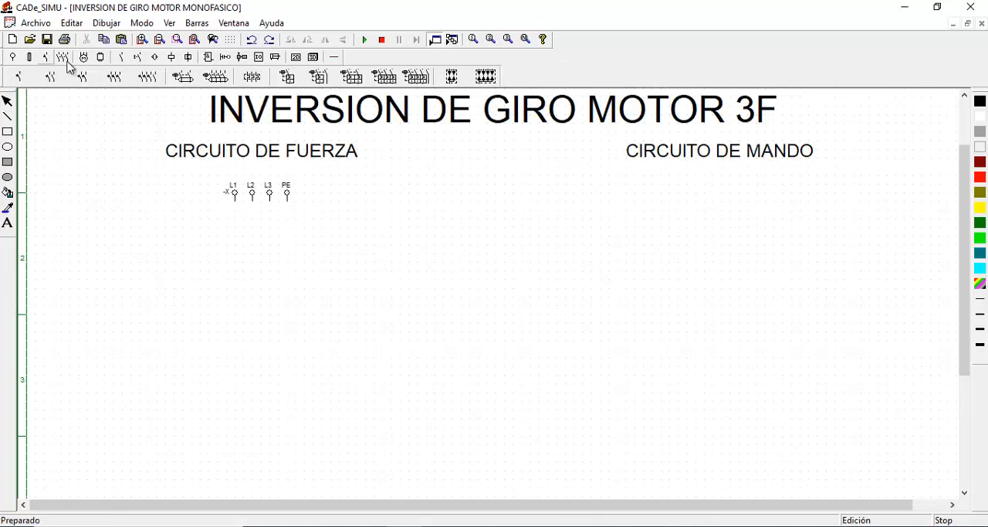
{"action": "left_click", "coordinate": [388, 79]}
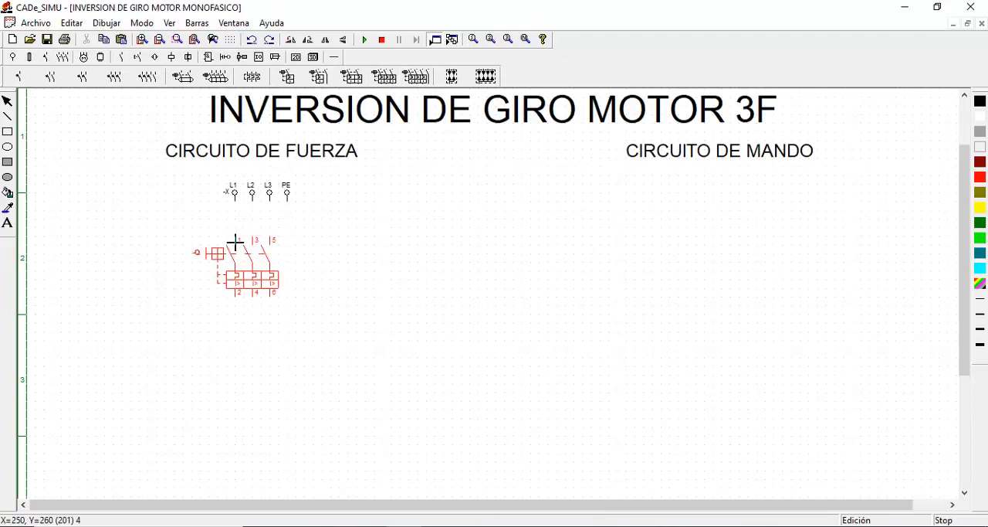
{"action": "left_click", "coordinate": [235, 244]}
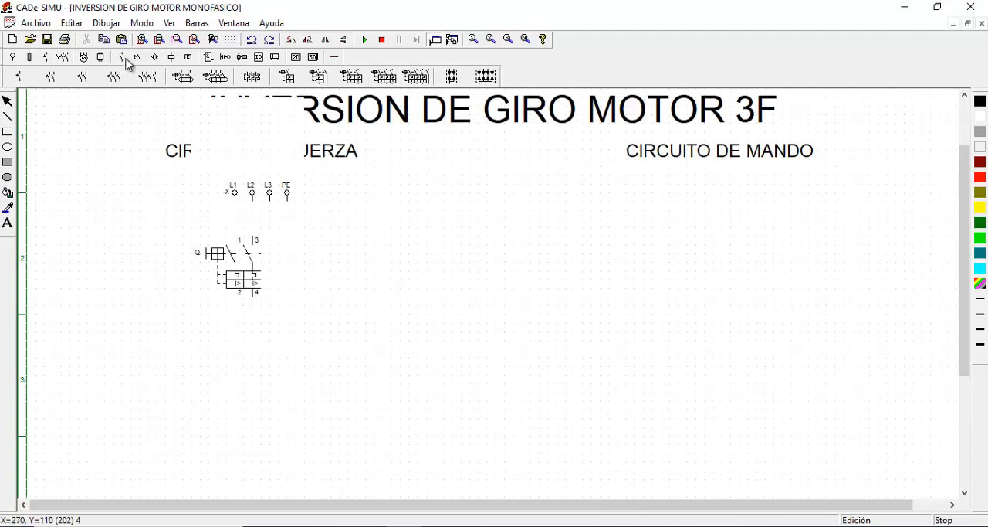
Place two sets of three-pole KM contactor contacts side by side, the first one below the breaker
{"action": "left_click", "coordinate": [46, 57]}
{"action": "left_click", "coordinate": [65, 76]}
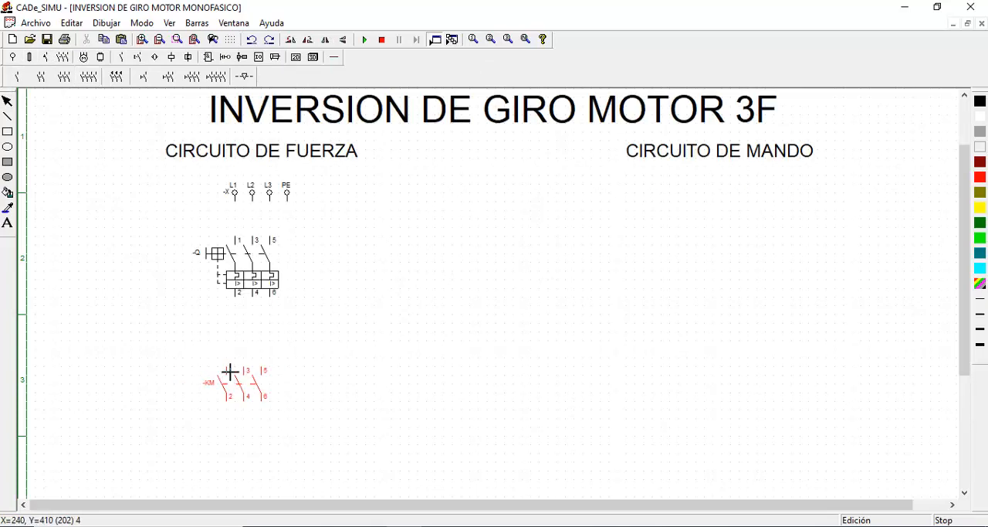
{"action": "left_click", "coordinate": [230, 372]}
{"action": "left_click", "coordinate": [412, 372]}
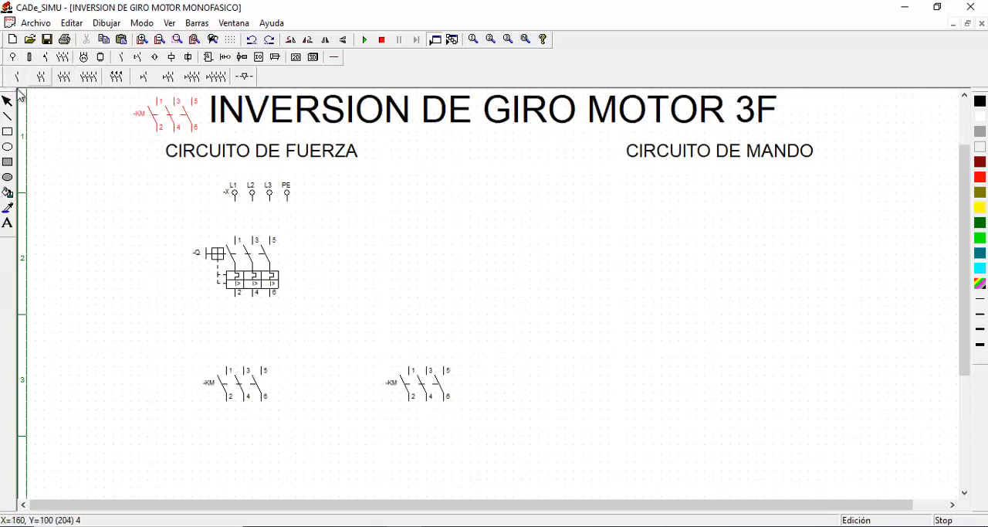
{"action": "left_click", "coordinate": [7, 102]}
Place a three-pole thermal overload relay below the left KM contacts
{"action": "scroll", "coordinate": [290, 267], "scroll_direction": "down", "scroll_amount": 3}
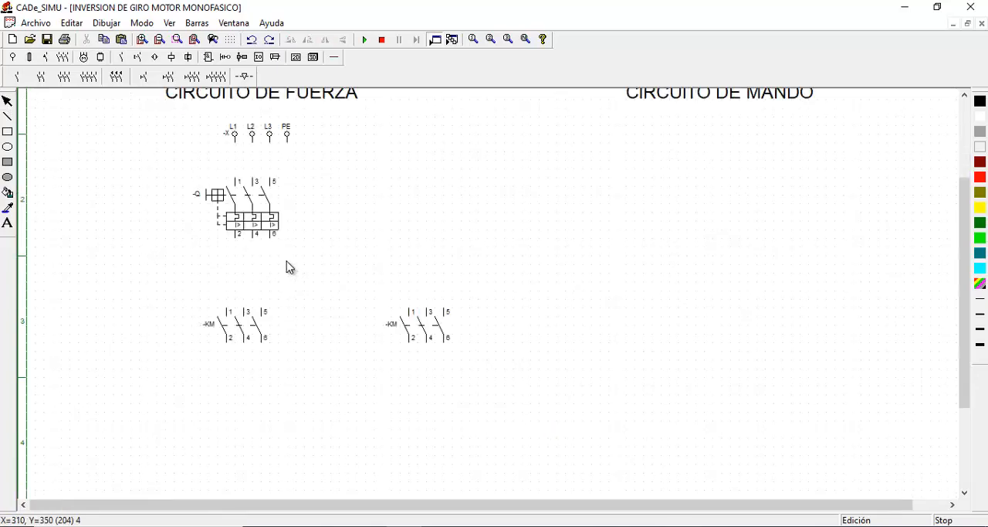
{"action": "left_click", "coordinate": [45, 63]}
{"action": "left_click", "coordinate": [251, 77]}
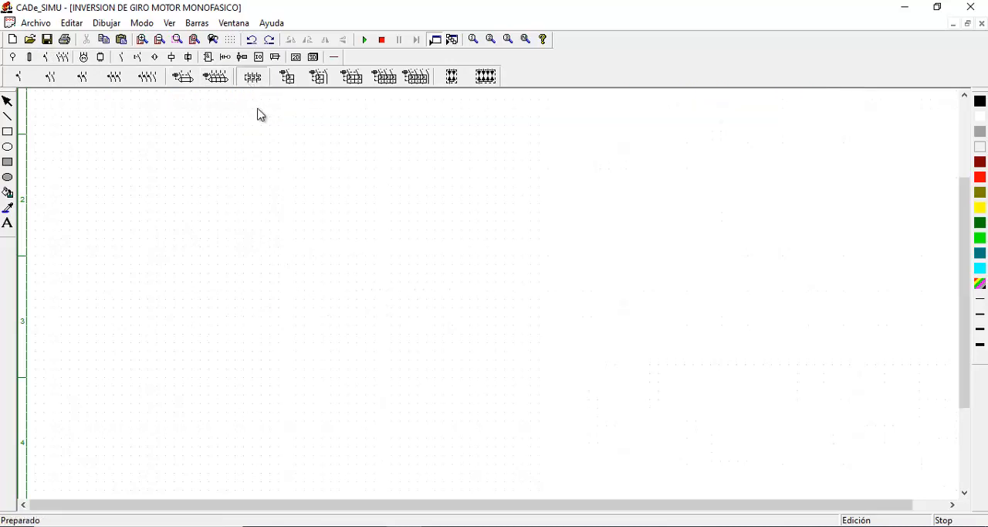
{"action": "left_click", "coordinate": [226, 398]}
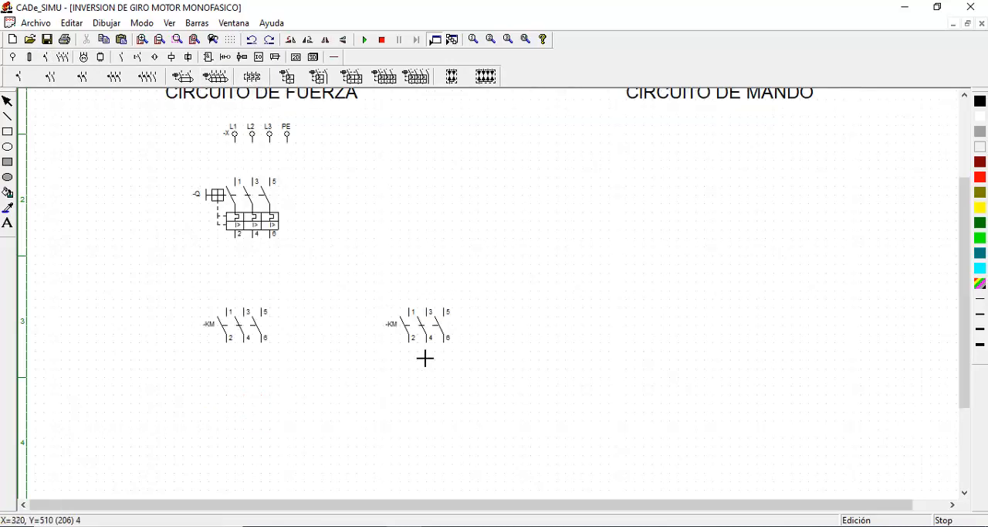
Place a three-phase motor with a PE terminal below the thermal overload relay
{"action": "left_click", "coordinate": [84, 56]}
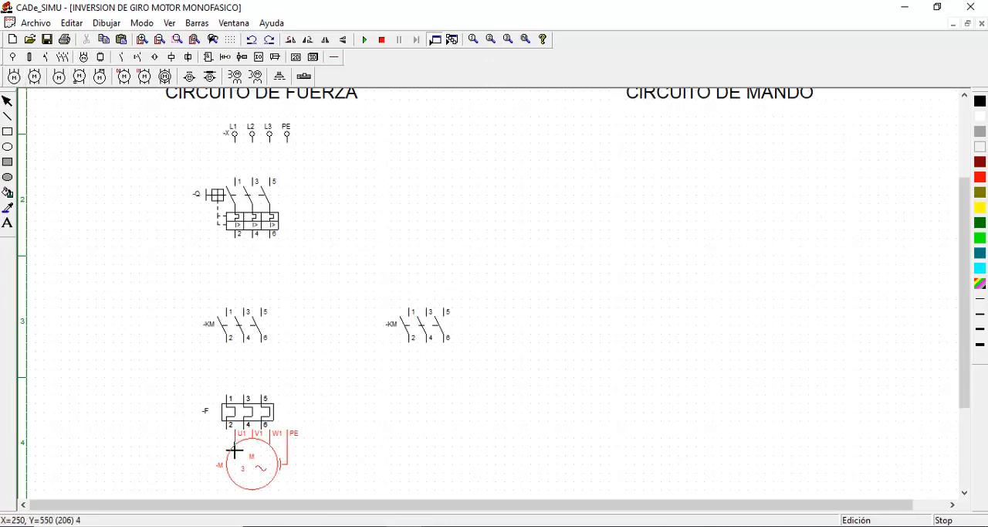
{"action": "left_click", "coordinate": [226, 471]}
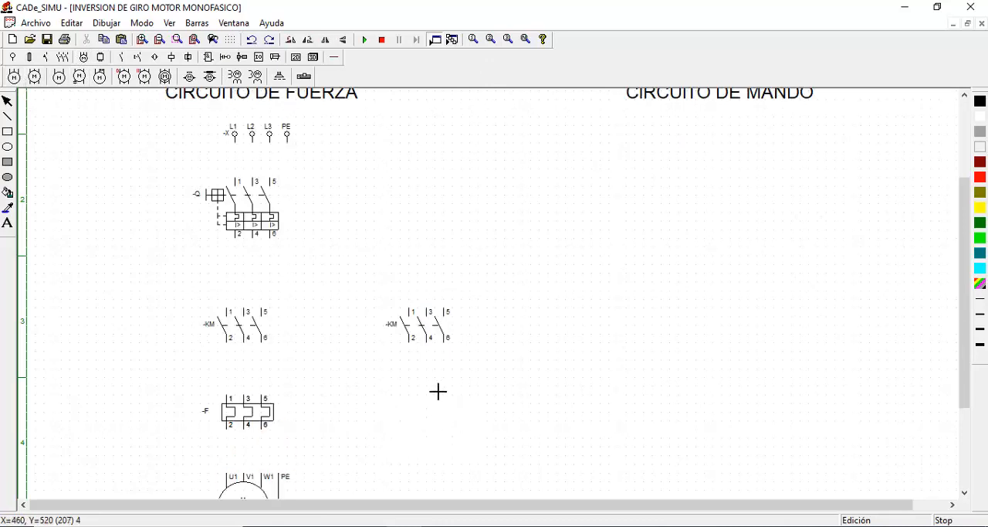
{"action": "left_click", "coordinate": [8, 102]}
Move the right KM contacts closer to the left set and raise the breaker slightly toward the supply
{"action": "scroll", "coordinate": [514, 314], "scroll_direction": "down", "scroll_amount": 1}
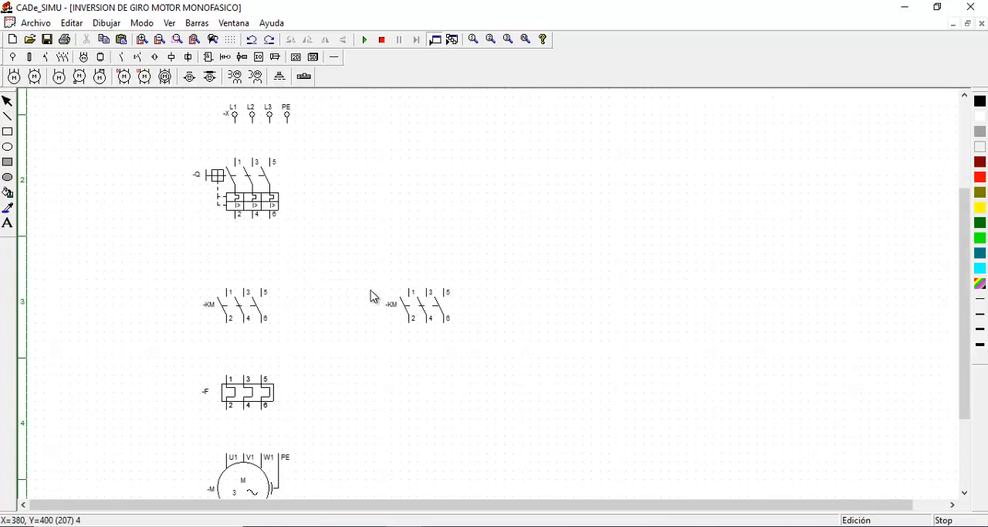
{"action": "left_click_drag", "start_coordinate": [424, 318], "coordinate": [386, 320]}
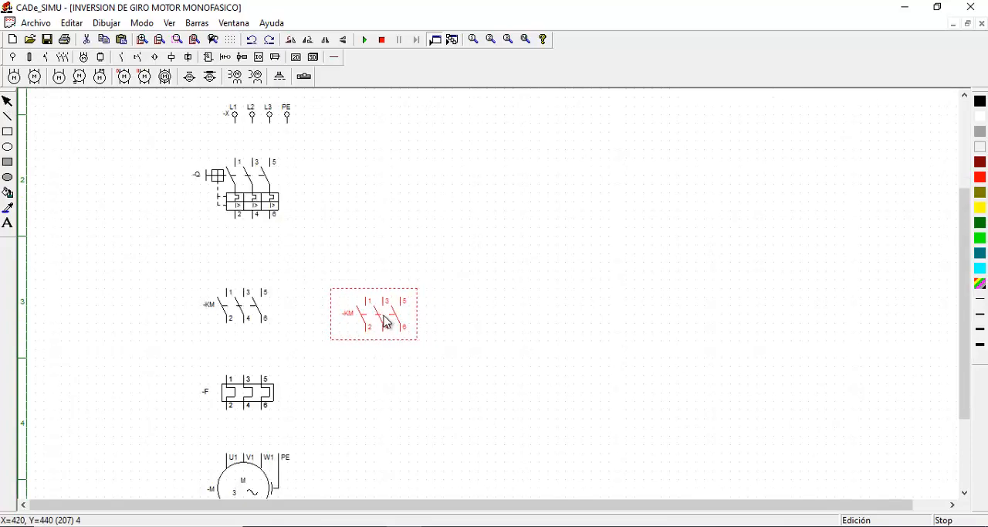
{"action": "left_click", "coordinate": [255, 205]}
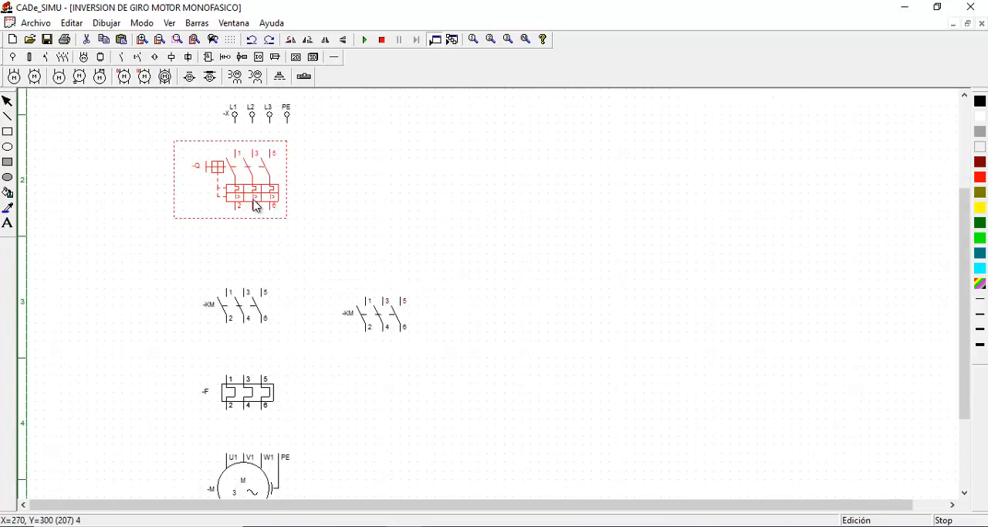
{"action": "left_click", "coordinate": [252, 320]}
{"action": "left_click", "coordinate": [259, 407]}
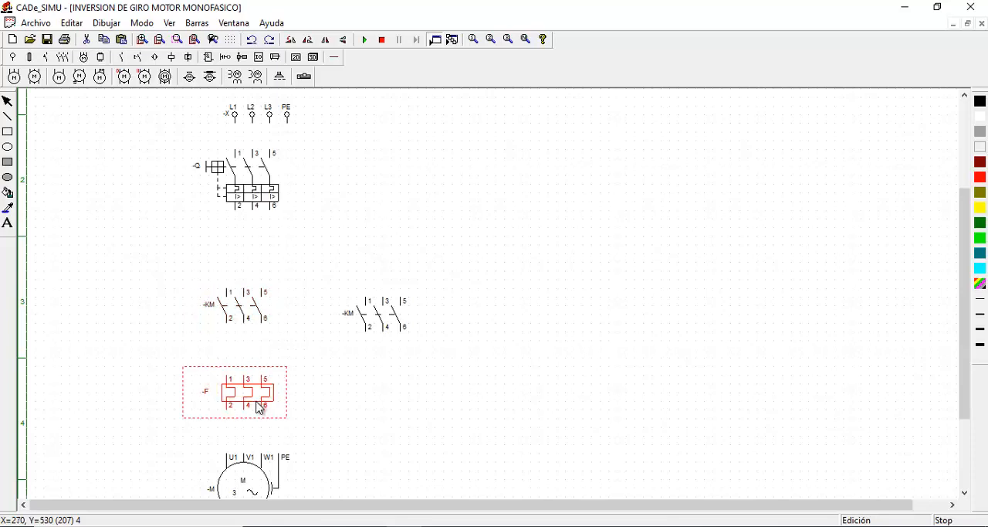
{"action": "key", "text": "ctrl+v"}
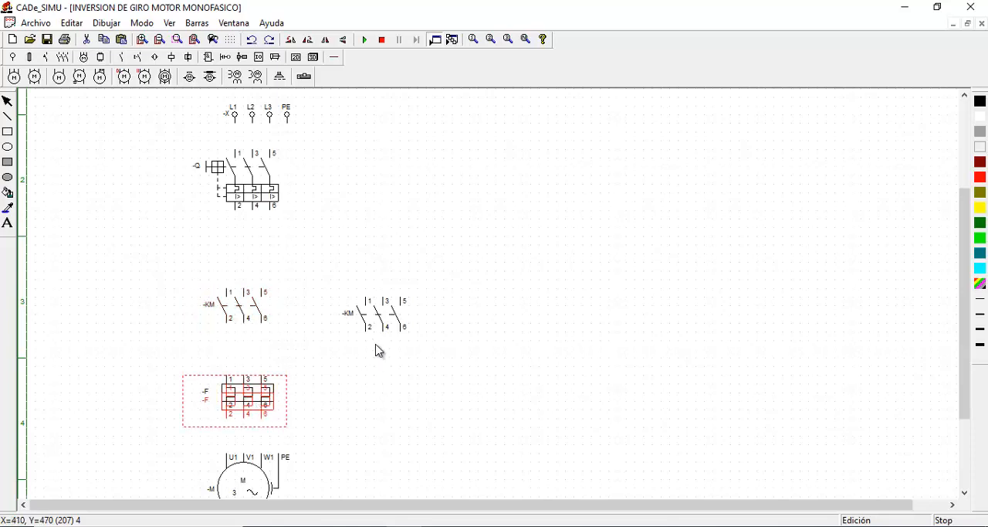
{"action": "key", "text": "Delete"}
Move the thermal overload relay down, closer to the motor
{"action": "left_click_drag", "start_coordinate": [240, 388], "coordinate": [240, 415]}
{"action": "left_click", "coordinate": [322, 367]}
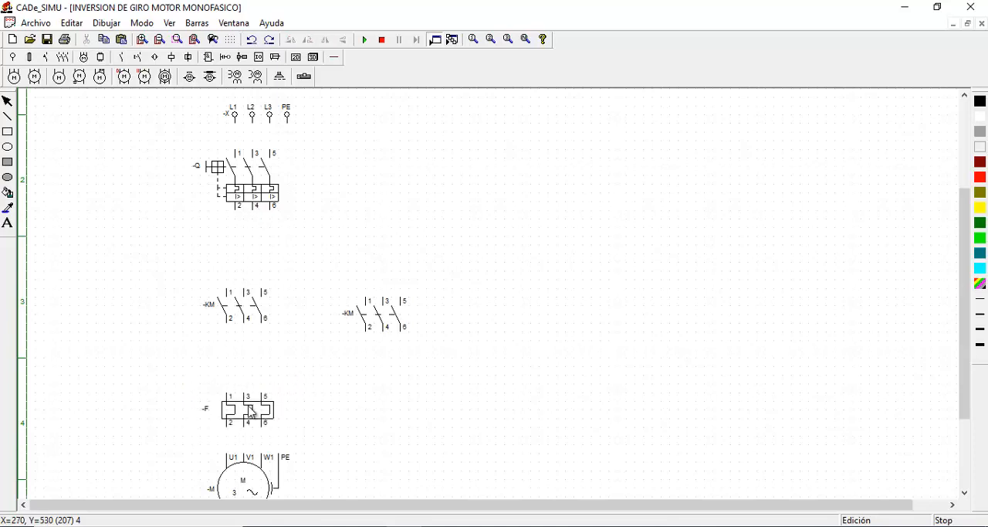
{"action": "left_click_drag", "start_coordinate": [251, 412], "coordinate": [249, 421]}
{"action": "left_click", "coordinate": [328, 372]}
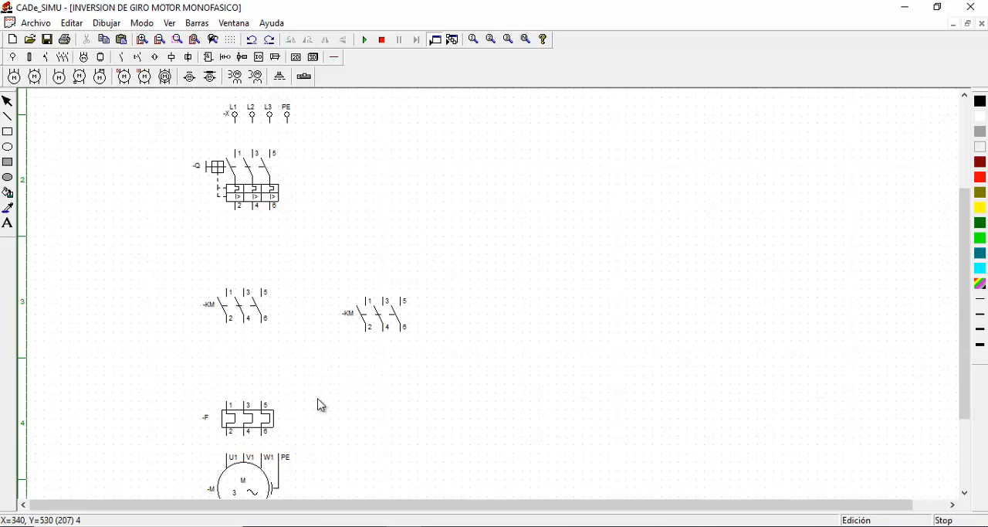
Draw vertical three-phase cables from the supply to the breaker and from the breaker down to the left KM contacts
{"action": "left_click", "coordinate": [334, 57]}
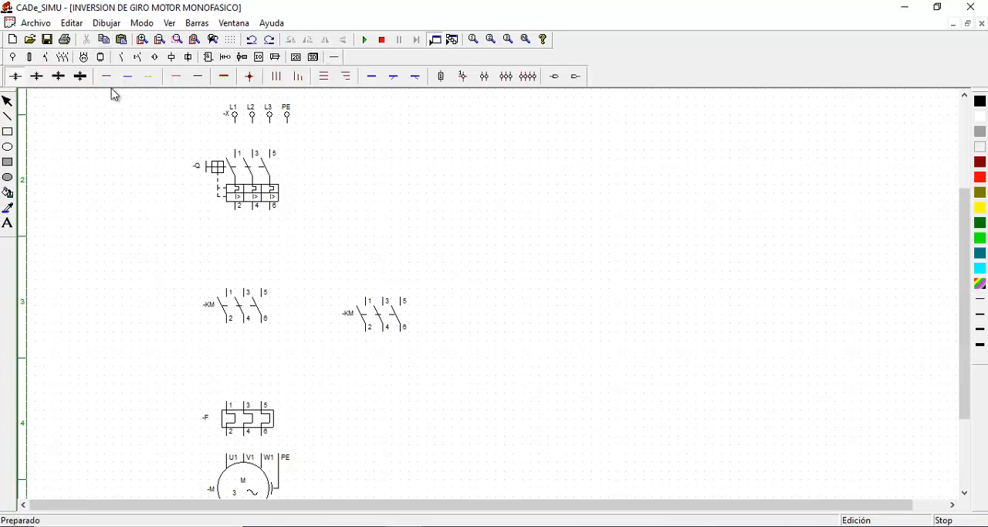
{"action": "left_click", "coordinate": [278, 81]}
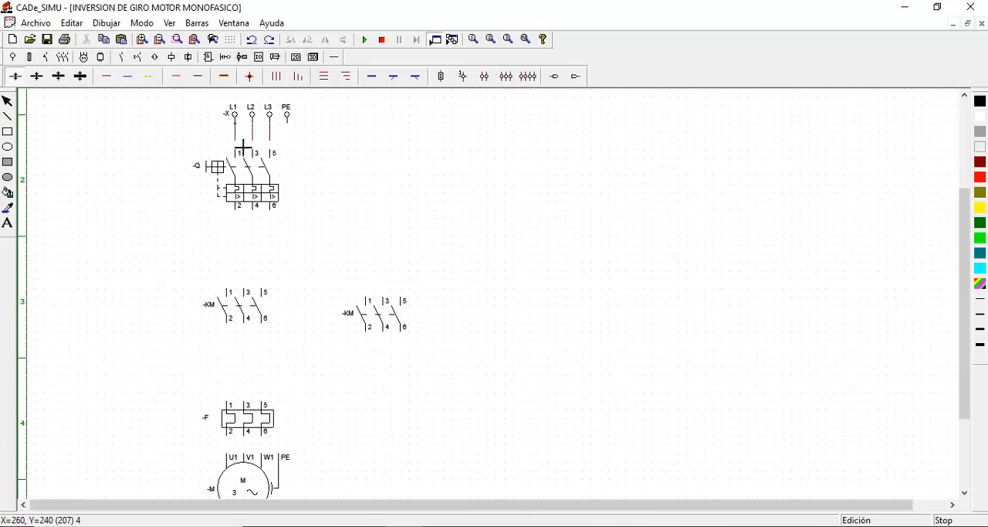
{"action": "left_click", "coordinate": [243, 146]}
{"action": "left_click", "coordinate": [231, 292]}
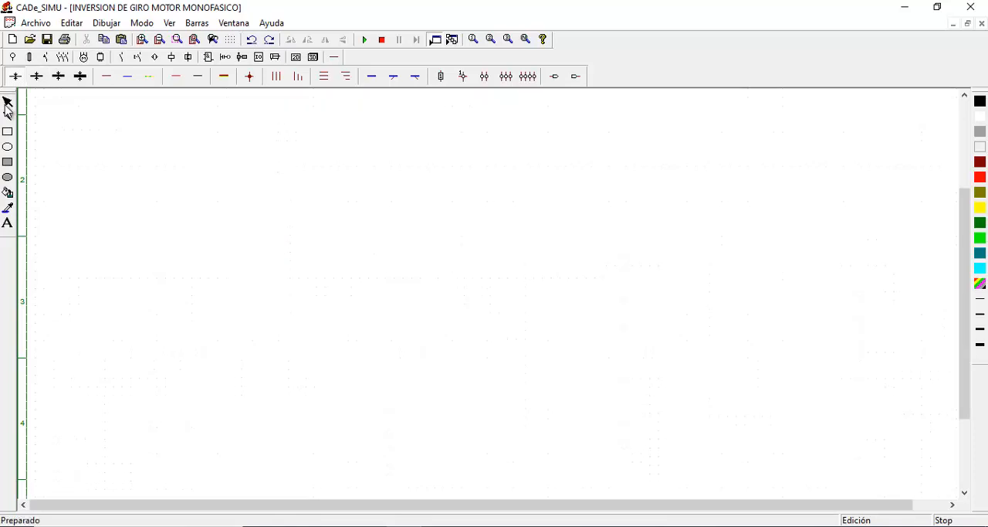
Align the left KM contacts and the thermal relay with the breaker's cables and wire the contacts to the relay
{"action": "left_click_drag", "start_coordinate": [255, 308], "coordinate": [257, 308]}
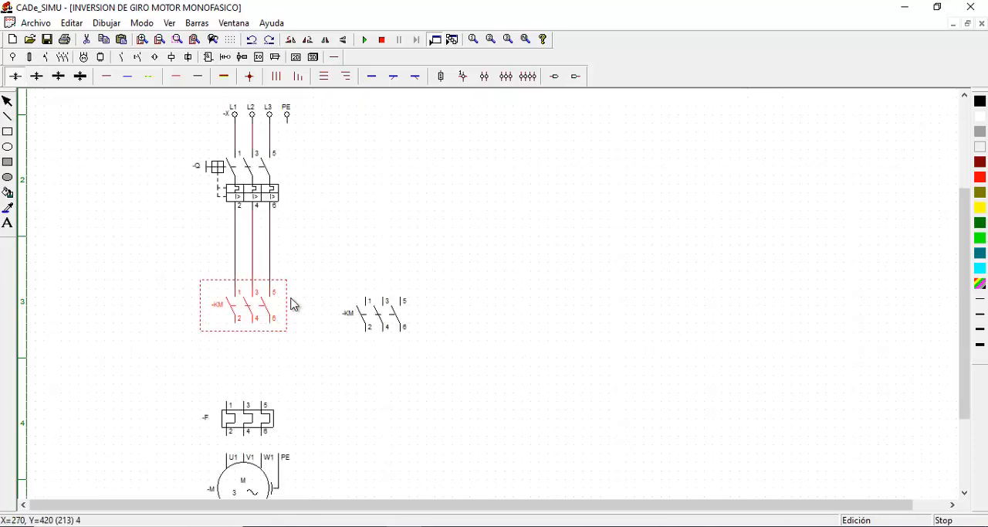
{"action": "left_click", "coordinate": [375, 188]}
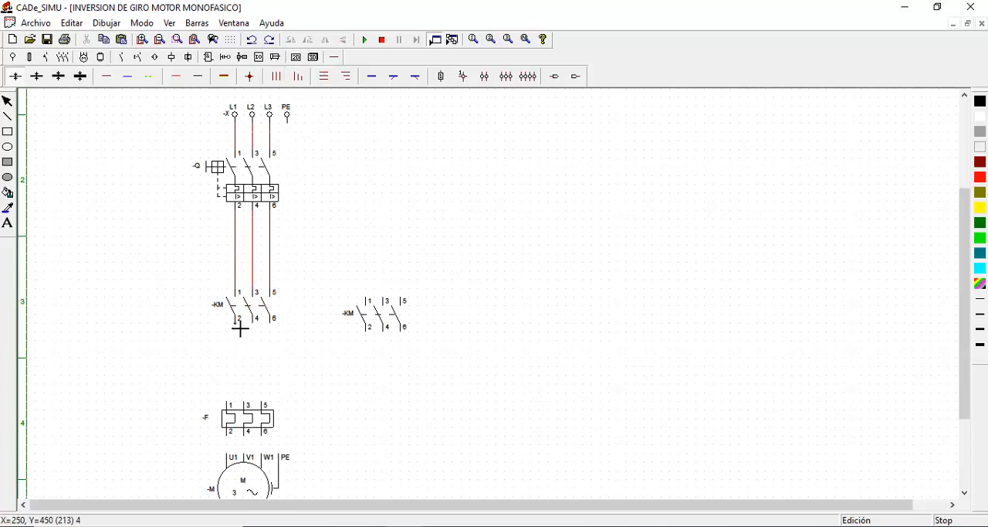
{"action": "left_click_drag", "start_coordinate": [240, 328], "coordinate": [255, 425]}
{"action": "left_click", "coordinate": [7, 101]}
{"action": "left_click", "coordinate": [334, 58]}
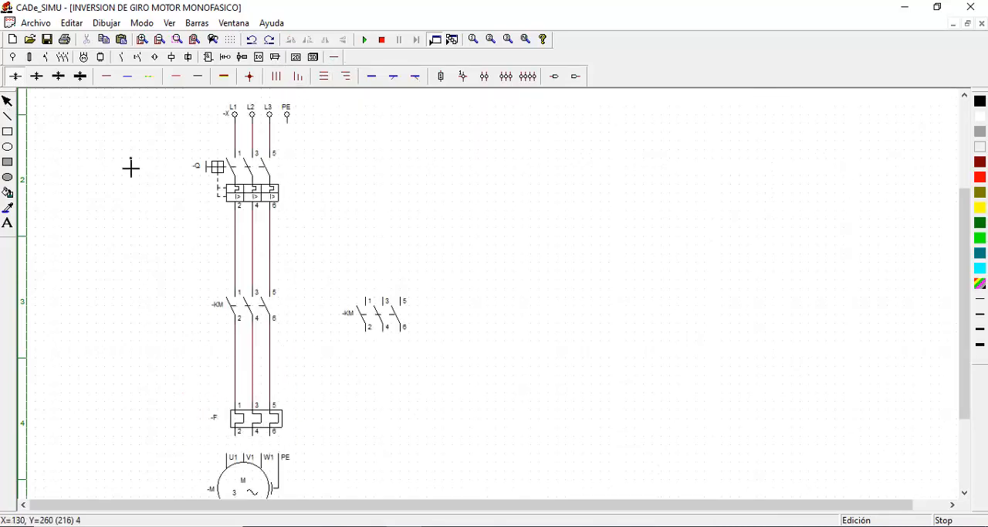
Align the motor beneath the thermal relay and wire its three phases to the relay and its PE to the supply
{"action": "scroll", "coordinate": [130, 165], "scroll_direction": "down", "scroll_amount": 1}
{"action": "left_click_drag", "start_coordinate": [258, 467], "coordinate": [267, 467]}
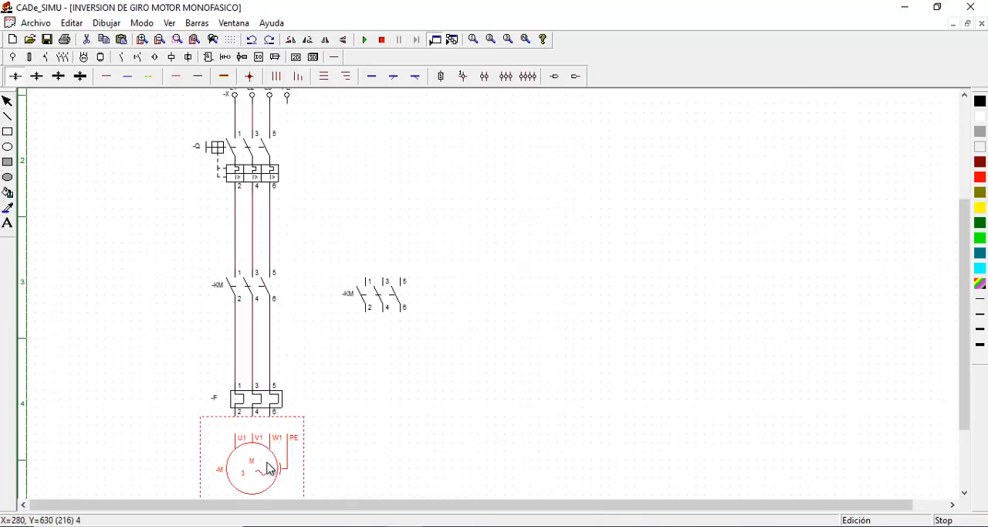
{"action": "left_click", "coordinate": [272, 75]}
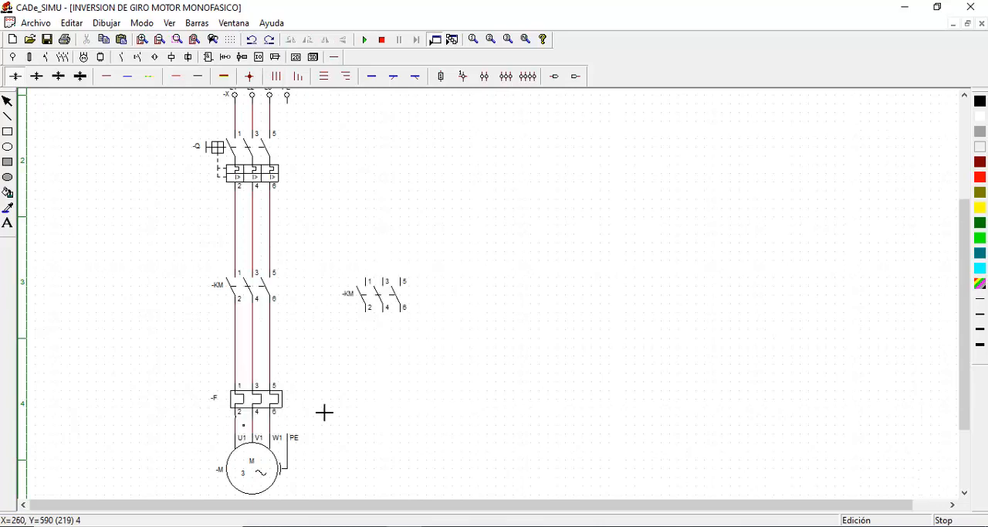
{"action": "scroll", "coordinate": [298, 115], "scroll_direction": "up", "scroll_amount": 1}
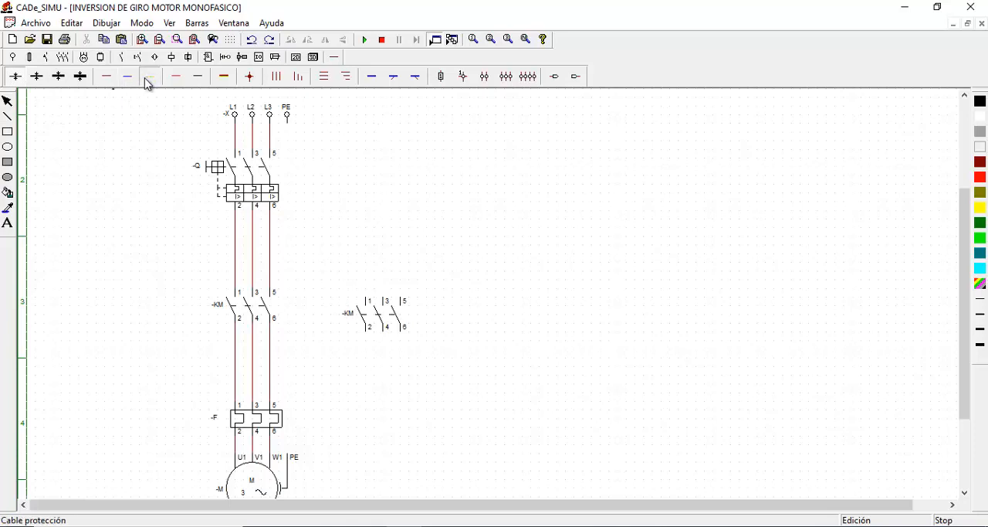
{"action": "left_click_drag", "start_coordinate": [292, 220], "coordinate": [293, 456]}
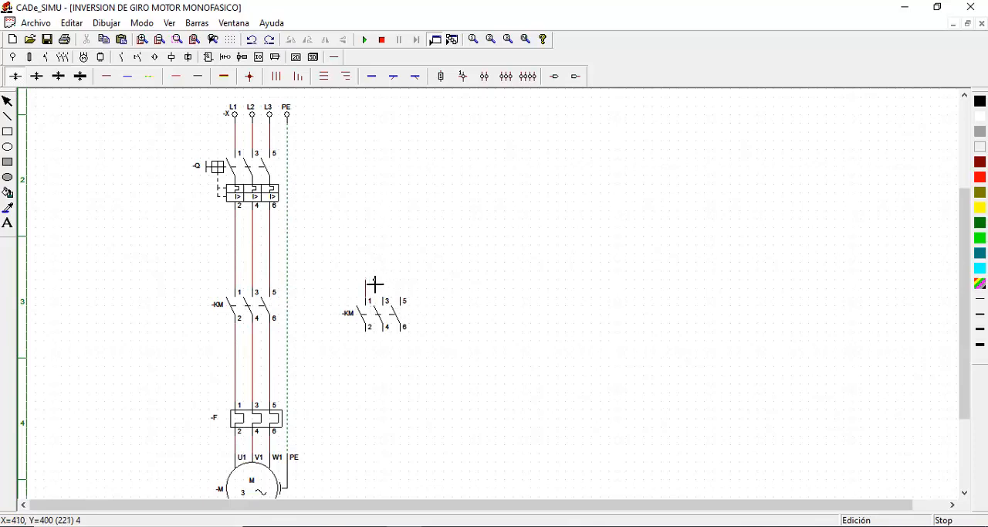
Wire terminals 1, 3 and 5 of the right KM contacts to the L1, L2 and L3 lines above the left contacts
{"action": "left_click_drag", "start_coordinate": [372, 283], "coordinate": [235, 280]}
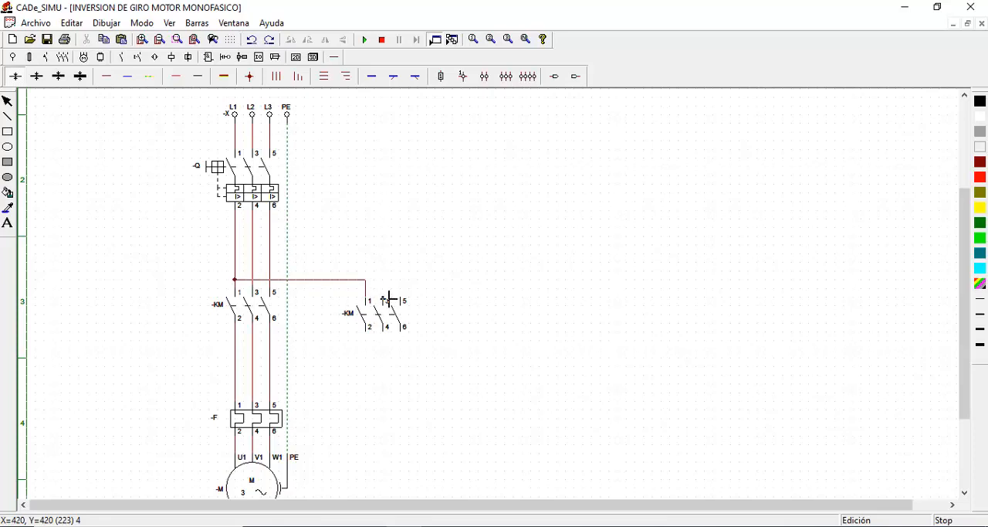
{"action": "left_click_drag", "start_coordinate": [388, 271], "coordinate": [253, 271]}
{"action": "left_click_drag", "start_coordinate": [406, 289], "coordinate": [274, 266]}
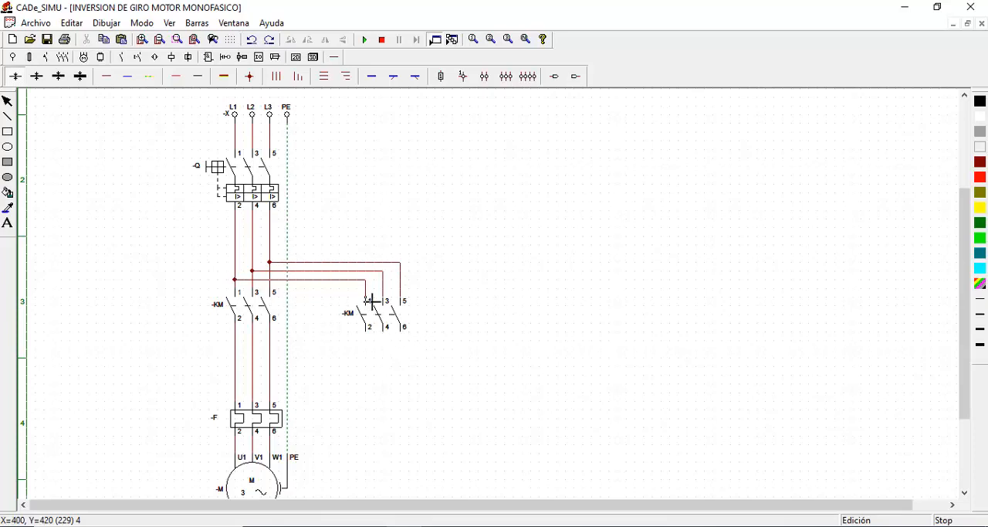
Wire terminals 2, 4 and 6 of the right KM contacts to the L3, L2 and L1 lines below the left contacts
{"action": "left_click", "coordinate": [369, 332]}
{"action": "left_click", "coordinate": [272, 342]}
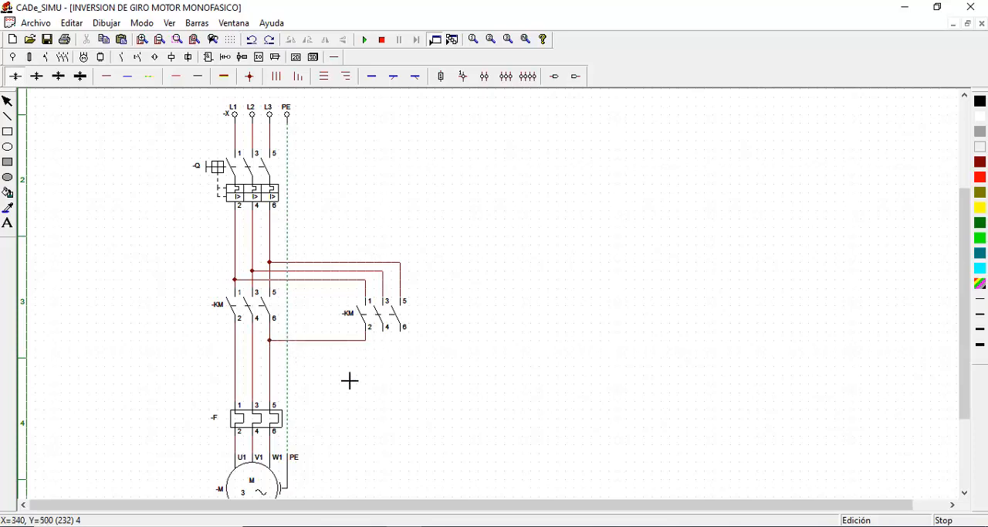
{"action": "left_click", "coordinate": [388, 333]}
{"action": "left_click", "coordinate": [257, 354]}
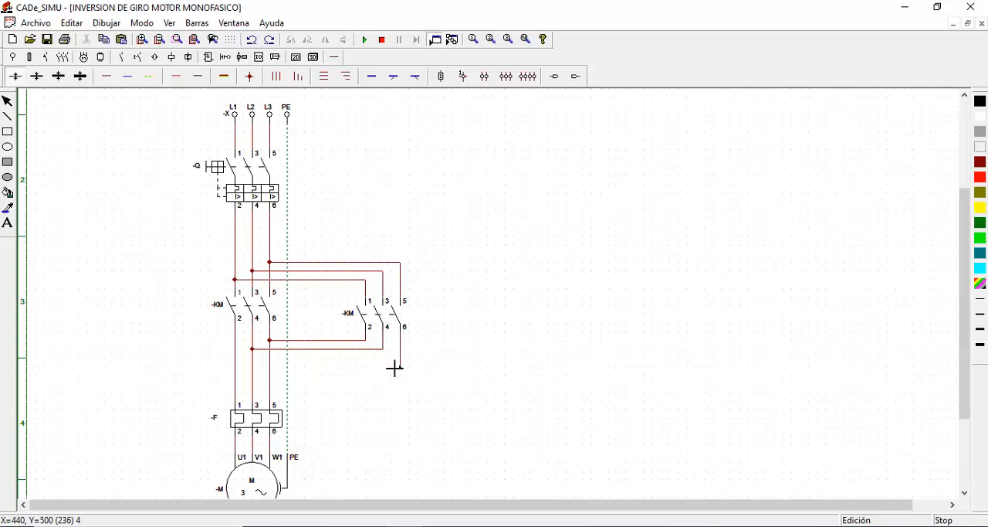
{"action": "left_click", "coordinate": [239, 373]}
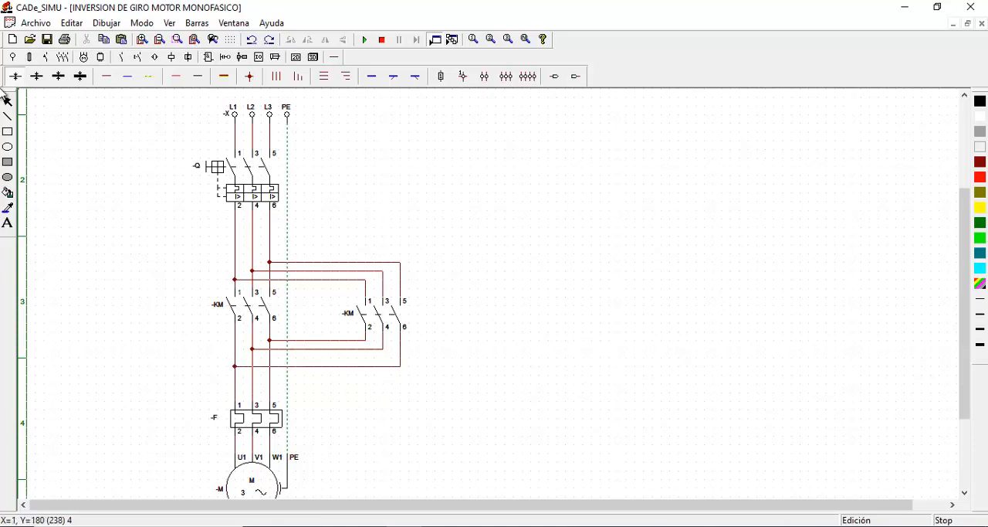
{"action": "left_click", "coordinate": [7, 100]}
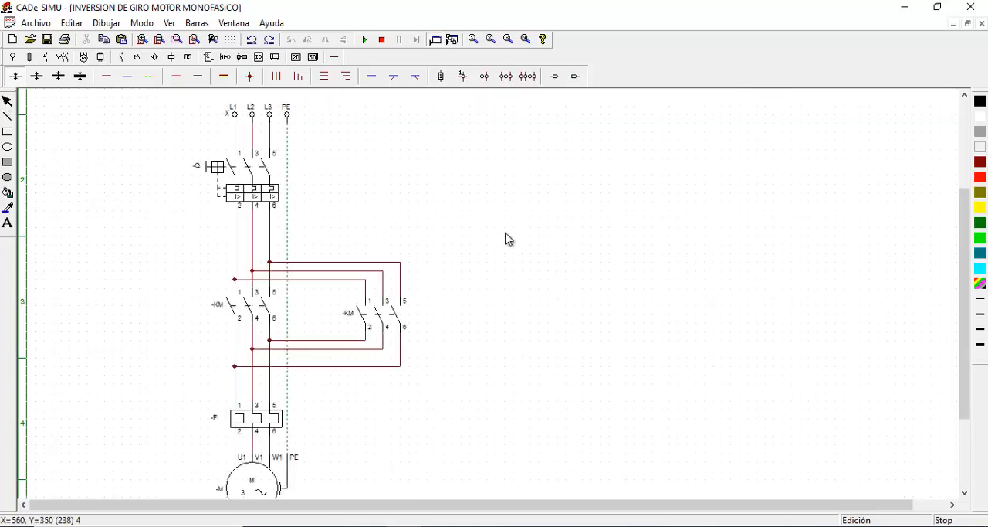
Rename the three-phase breaker in the power circuit as Q1
{"action": "scroll", "coordinate": [535, 249], "scroll_direction": "down", "scroll_amount": 1}
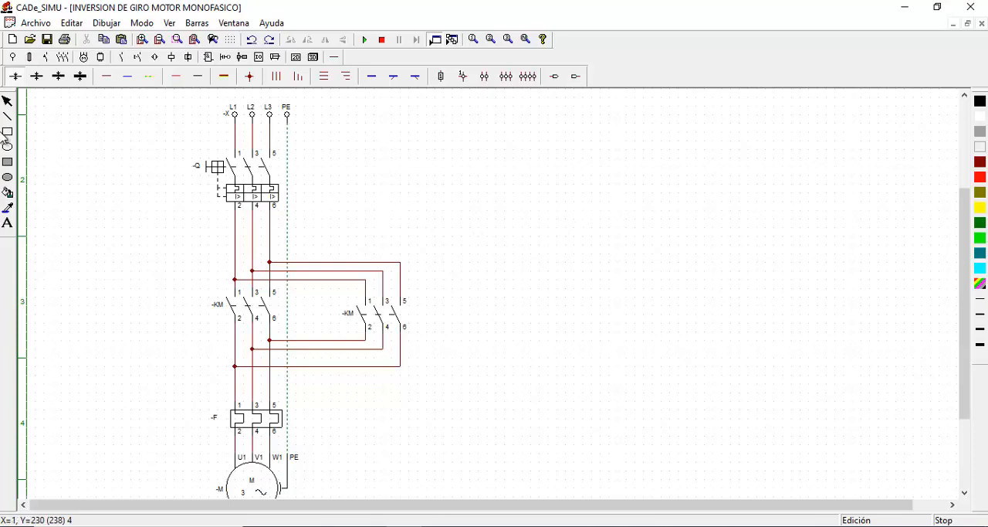
{"action": "left_click", "coordinate": [262, 179]}
{"action": "double_click", "coordinate": [262, 178]}
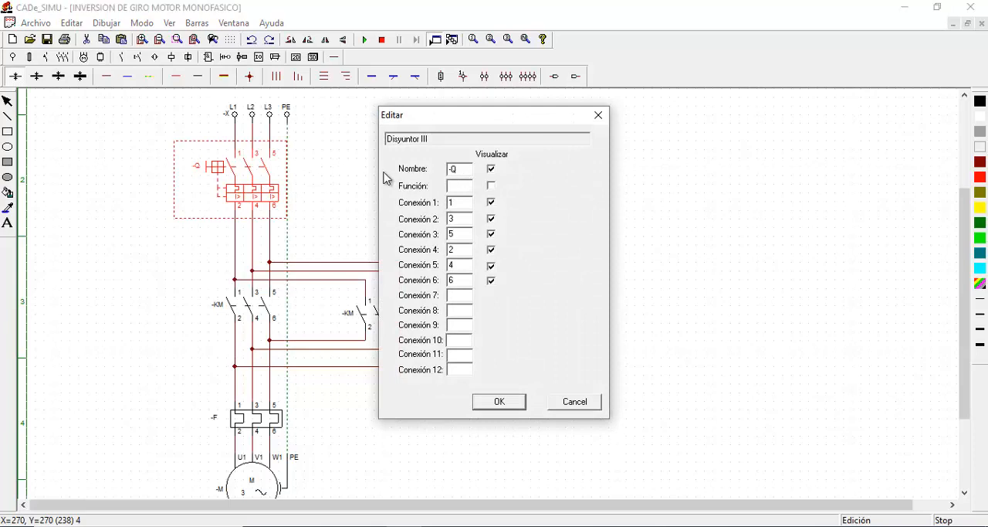
{"action": "type", "text": "Q1"}
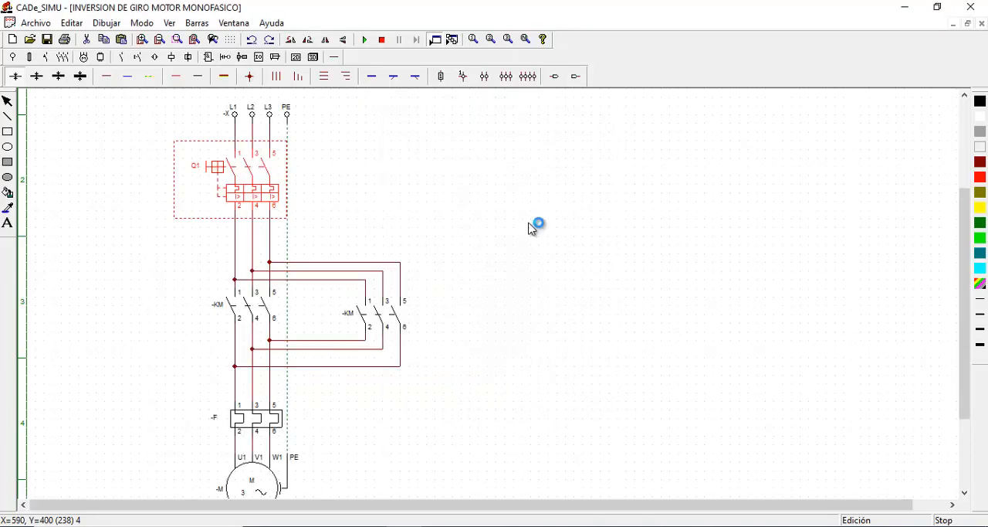
Rename the left three-phase contactor contacts as KM1 and the right ones as KM2
{"action": "double_click", "coordinate": [254, 322]}
{"action": "left_click_drag", "start_coordinate": [471, 169], "coordinate": [197, 176]}
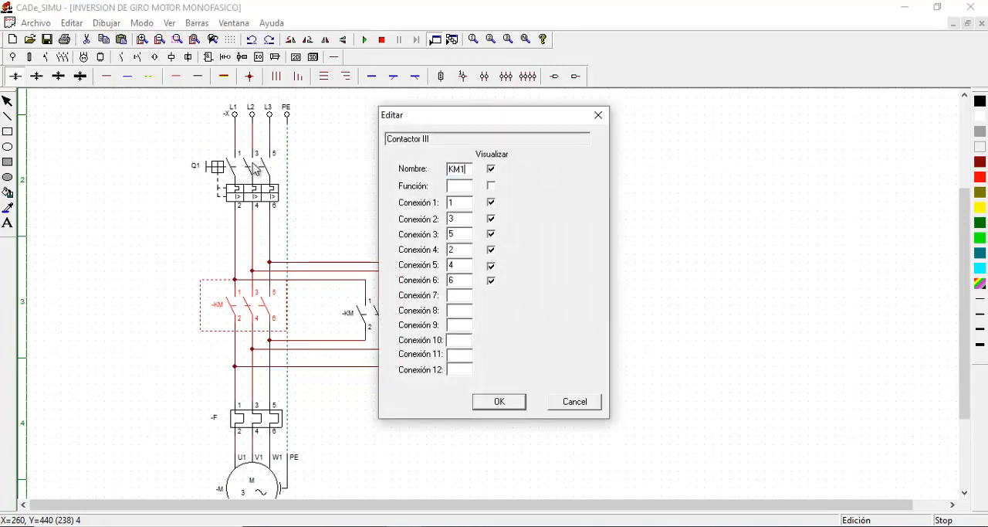
{"action": "type", "text": "KM1"}
{"action": "left_click", "coordinate": [514, 404]}
{"action": "left_click", "coordinate": [364, 313]}
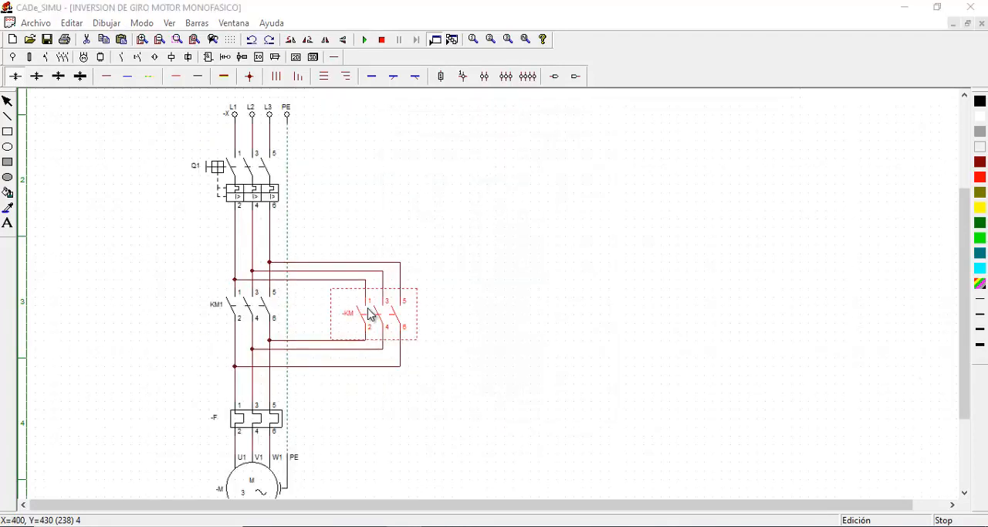
{"action": "double_click", "coordinate": [370, 313]}
{"action": "left_click_drag", "start_coordinate": [467, 169], "coordinate": [165, 157]}
{"action": "type", "text": "KM2"}
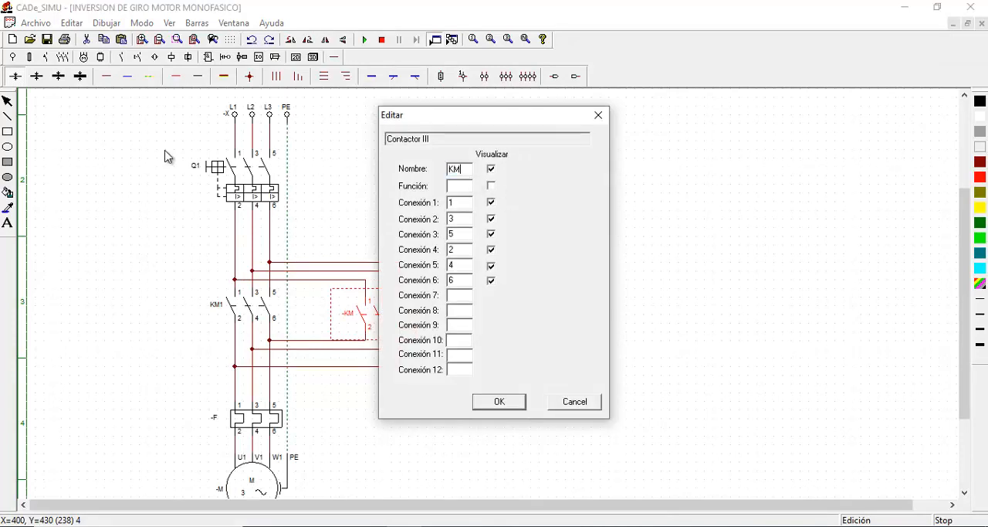
{"action": "left_click", "coordinate": [520, 405]}
Rename the thermal relay as F1 and the three-phase motor as MOTOR
{"action": "double_click", "coordinate": [267, 431]}
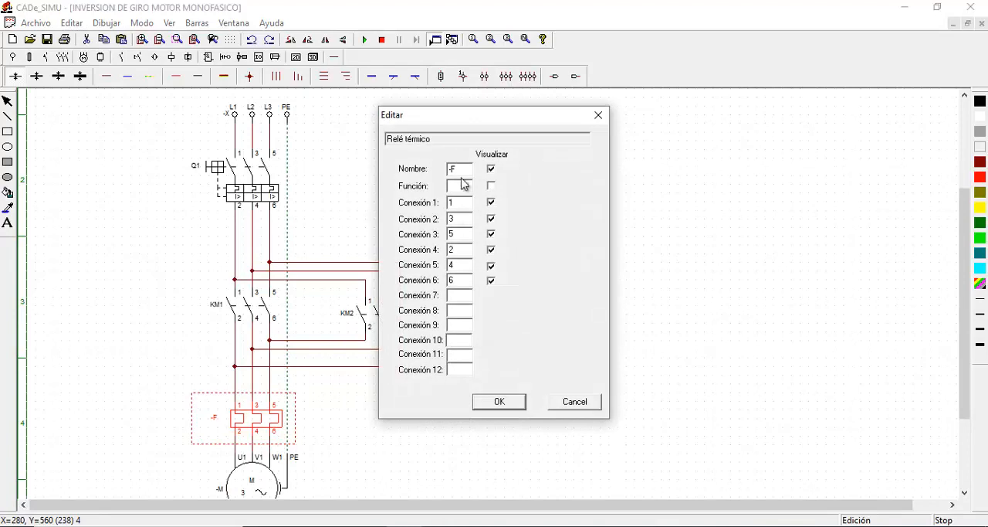
{"action": "left_click_drag", "start_coordinate": [467, 168], "coordinate": [362, 170]}
{"action": "type", "text": "F1"}
{"action": "left_click", "coordinate": [504, 403]}
{"action": "scroll", "coordinate": [502, 381], "scroll_direction": "down", "scroll_amount": 2}
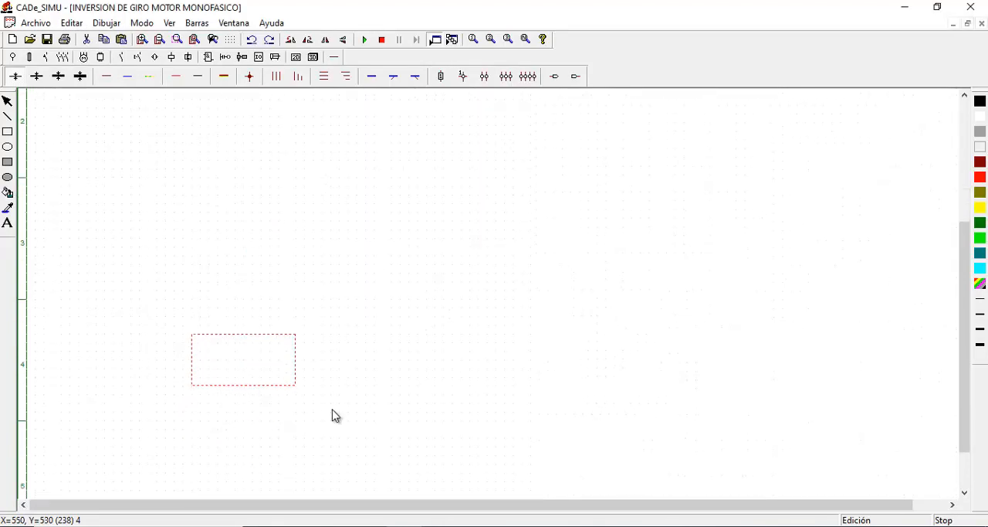
{"action": "double_click", "coordinate": [258, 425]}
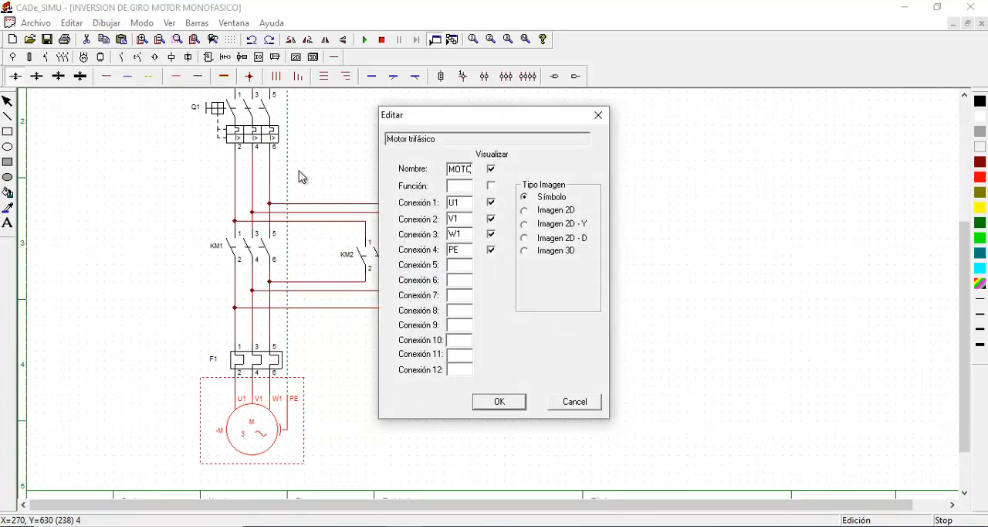
{"action": "left_click", "coordinate": [500, 402]}
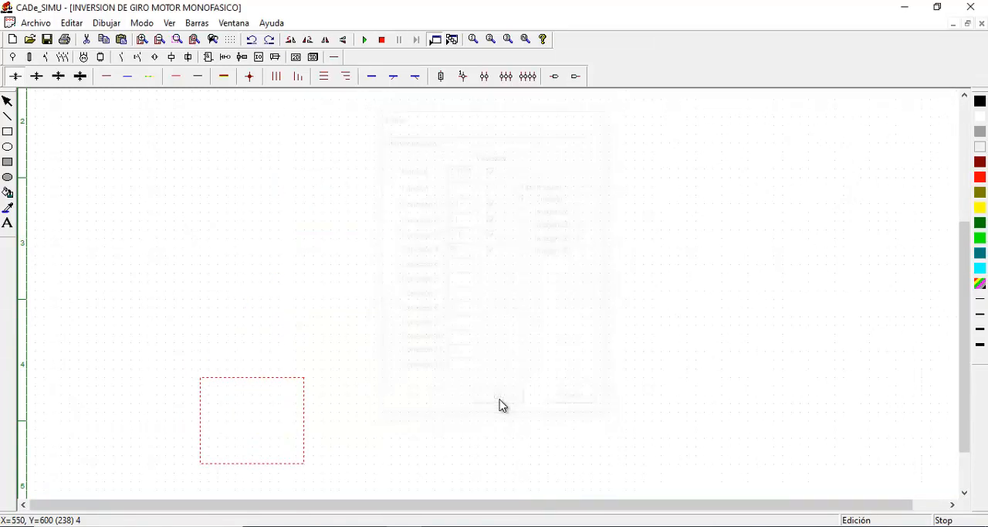
Place a single L supply terminal at the top of the control circuit area and an N terminal well below it
{"action": "scroll", "coordinate": [597, 311], "scroll_direction": "up", "scroll_amount": 1}
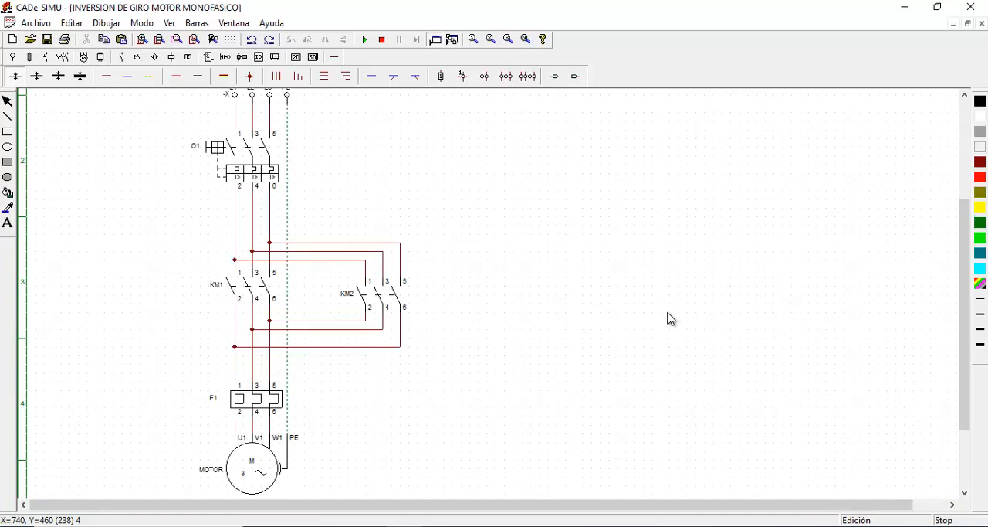
{"action": "scroll", "coordinate": [659, 312], "scroll_direction": "up", "scroll_amount": 1}
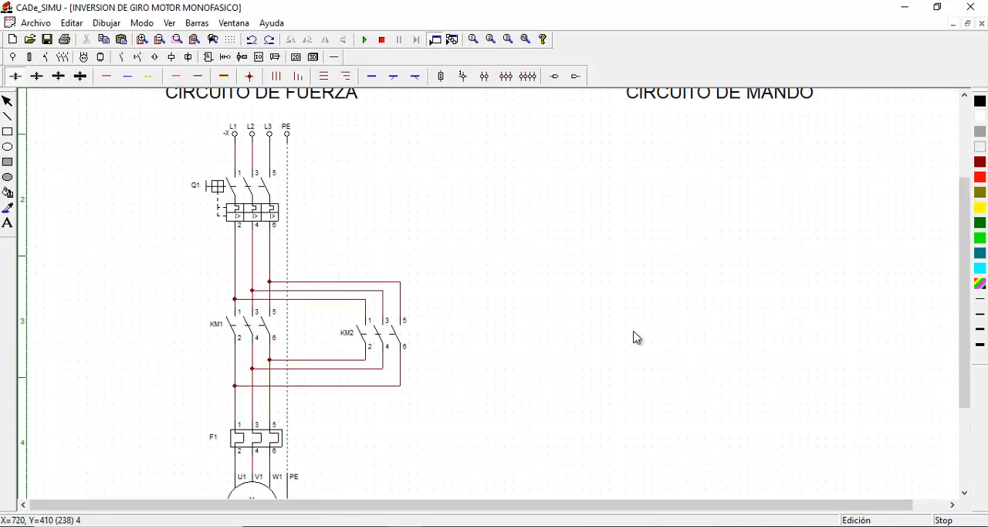
{"action": "left_click_drag", "start_coordinate": [436, 509], "coordinate": [592, 370]}
{"action": "scroll", "coordinate": [653, 271], "scroll_direction": "up", "scroll_amount": 1}
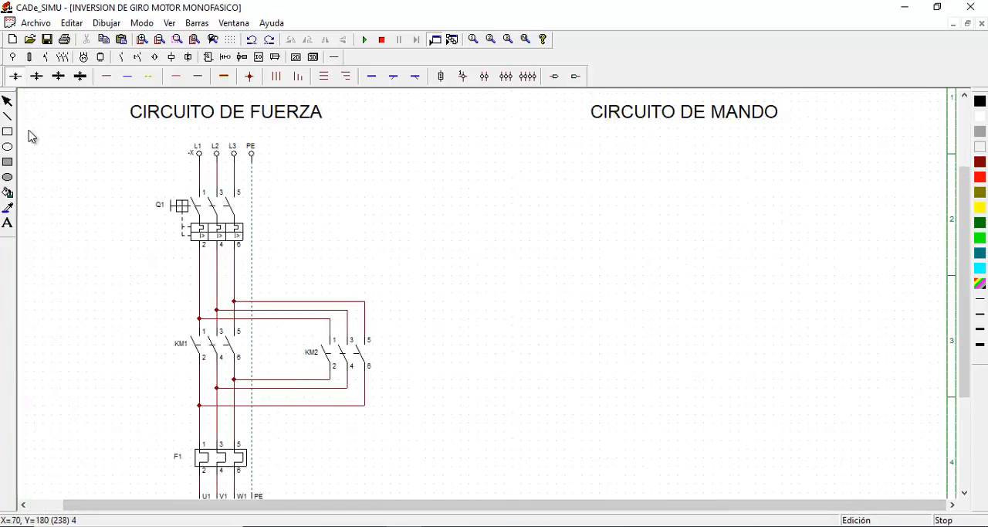
{"action": "left_click", "coordinate": [12, 57]}
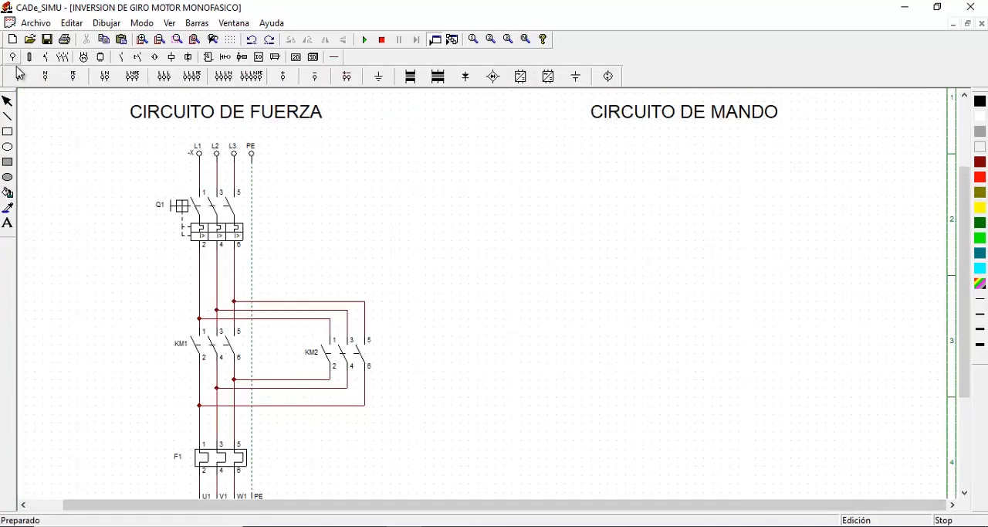
{"action": "left_click", "coordinate": [17, 75]}
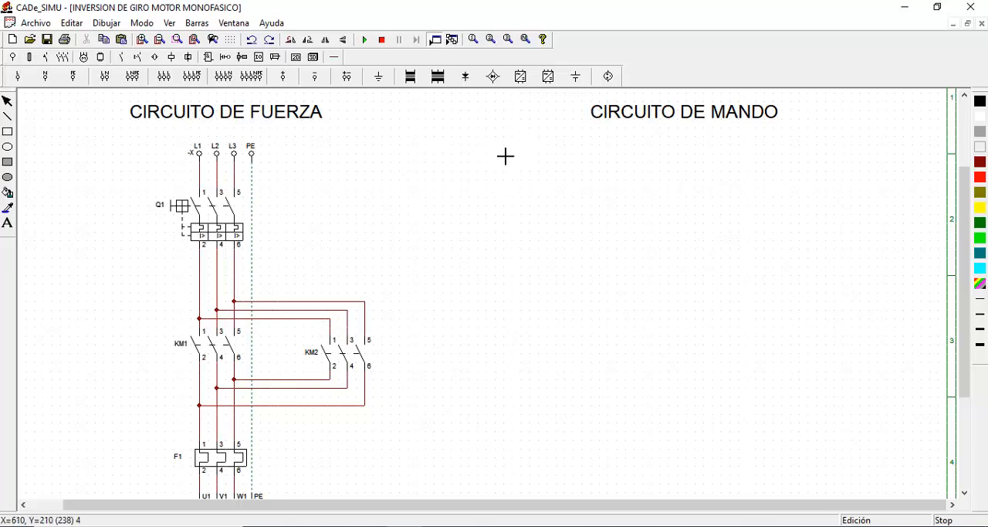
{"action": "left_click", "coordinate": [480, 159]}
{"action": "left_click", "coordinate": [45, 76]}
{"action": "scroll", "coordinate": [455, 302], "scroll_direction": "down", "scroll_amount": 1}
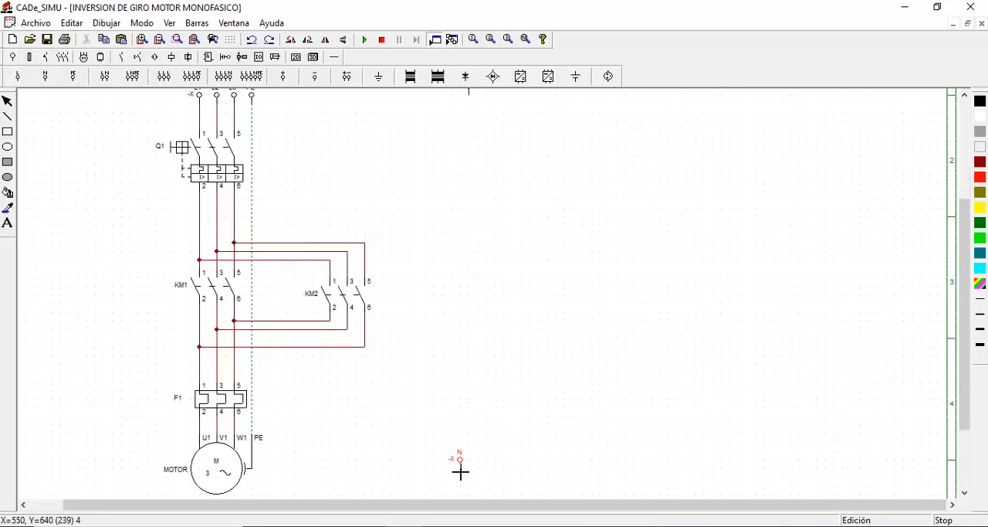
{"action": "left_click", "coordinate": [460, 471]}
{"action": "left_click", "coordinate": [7, 101]}
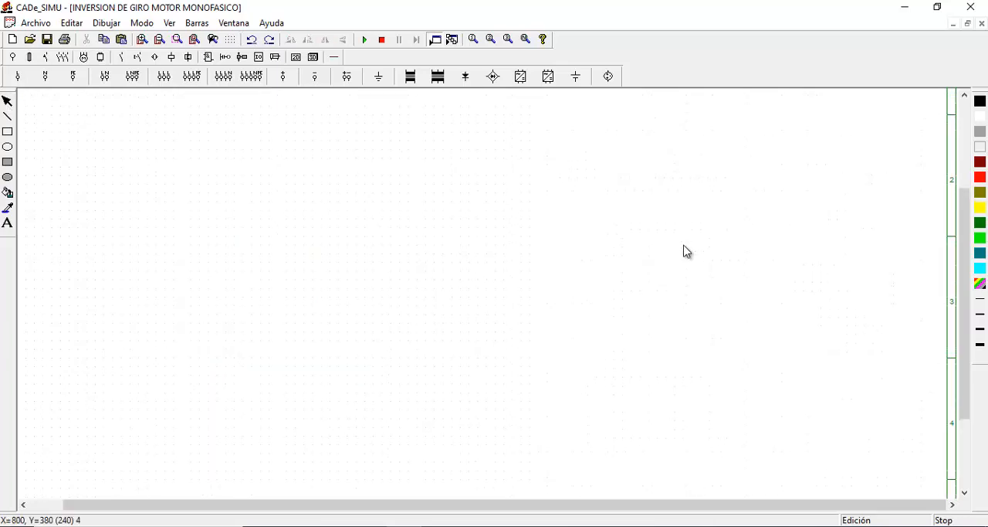
Place a normally closed thermal relay contact beneath the L terminal and a normally closed pushbutton below it
{"action": "scroll", "coordinate": [687, 251], "scroll_direction": "up", "scroll_amount": 1}
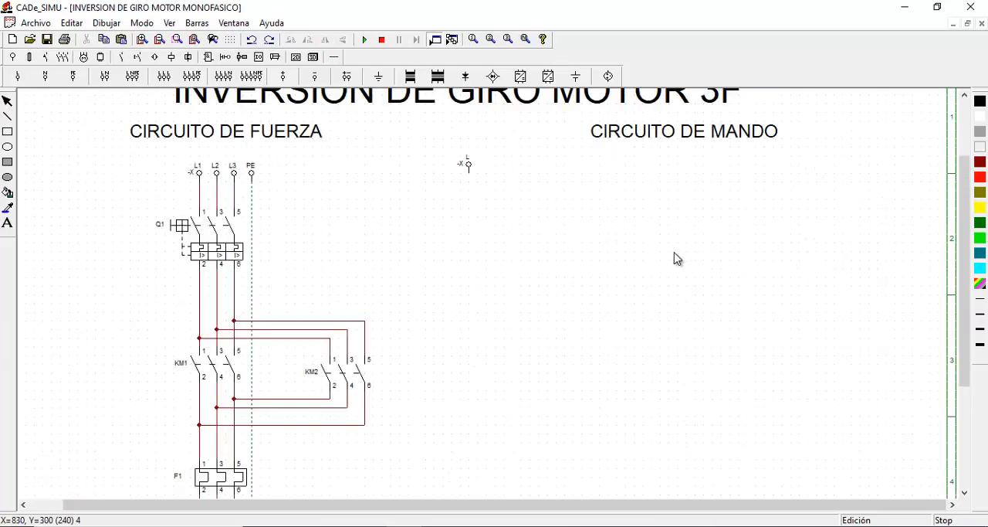
{"action": "left_click", "coordinate": [138, 59]}
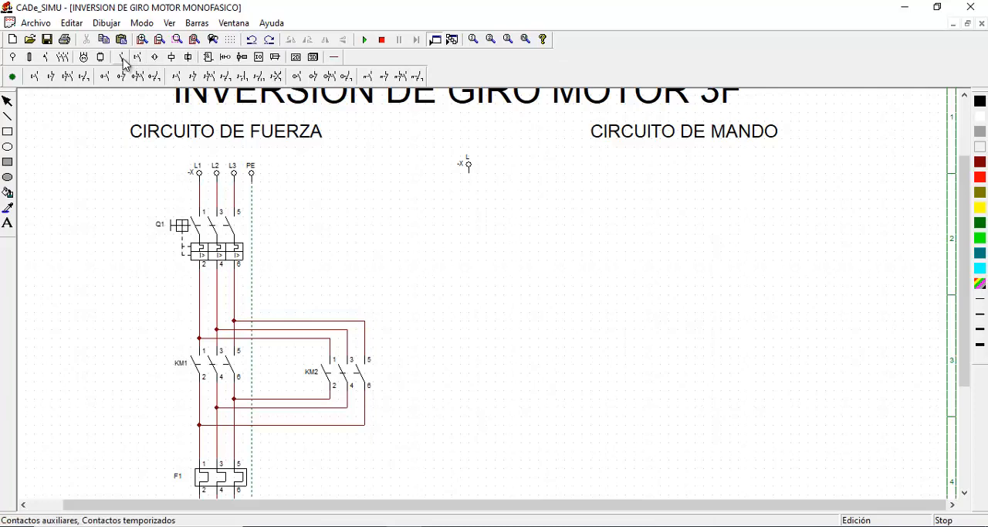
{"action": "left_click", "coordinate": [389, 84]}
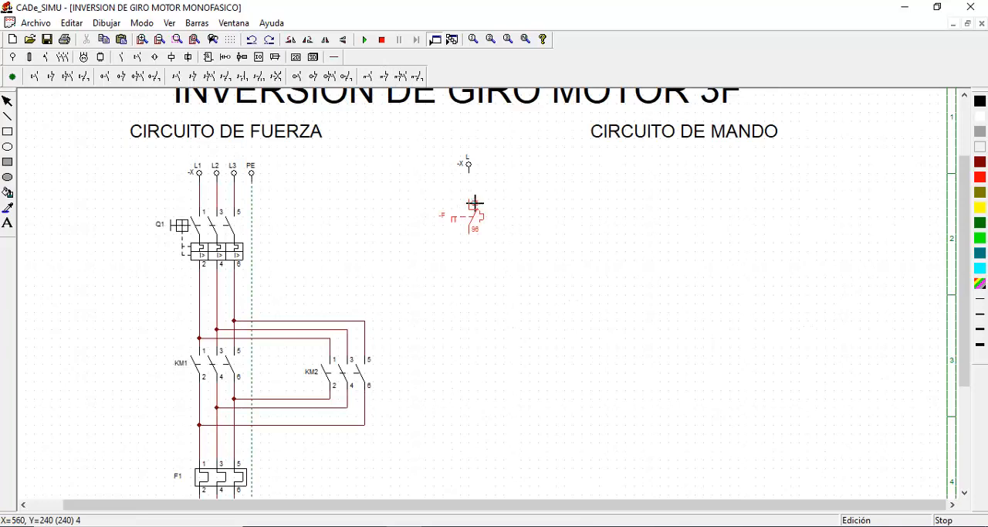
{"action": "left_click", "coordinate": [473, 208]}
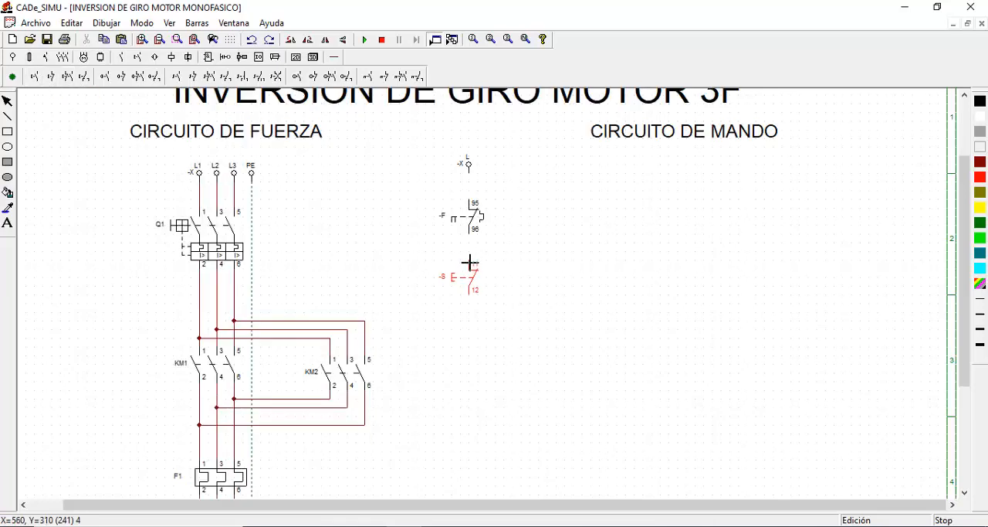
{"action": "left_click", "coordinate": [470, 262]}
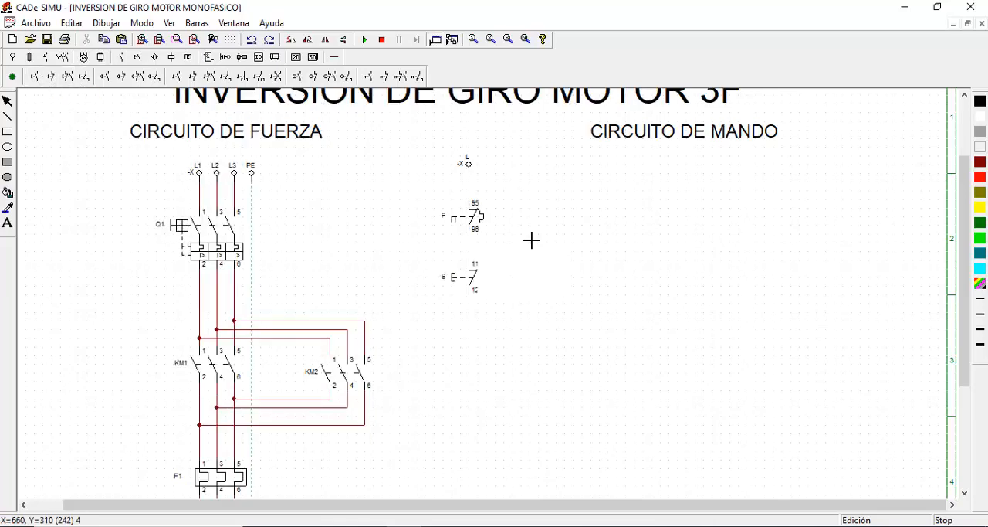
Place two normally open pushbuttons side by side, one under the closed pushbutton and one farther right under CIRCUITO DE MANDO
{"action": "left_click", "coordinate": [35, 77]}
{"action": "left_click", "coordinate": [473, 352]}
{"action": "left_click", "coordinate": [684, 352]}
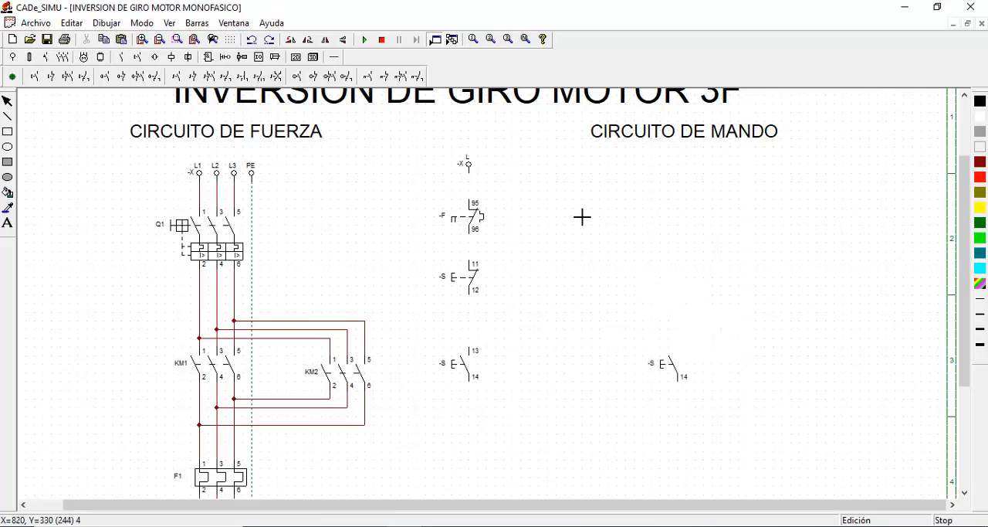
{"action": "left_click", "coordinate": [7, 103]}
Place a contactor coil beneath each of the two normally open pushbuttons
{"action": "scroll", "coordinate": [787, 335], "scroll_direction": "down", "scroll_amount": 2}
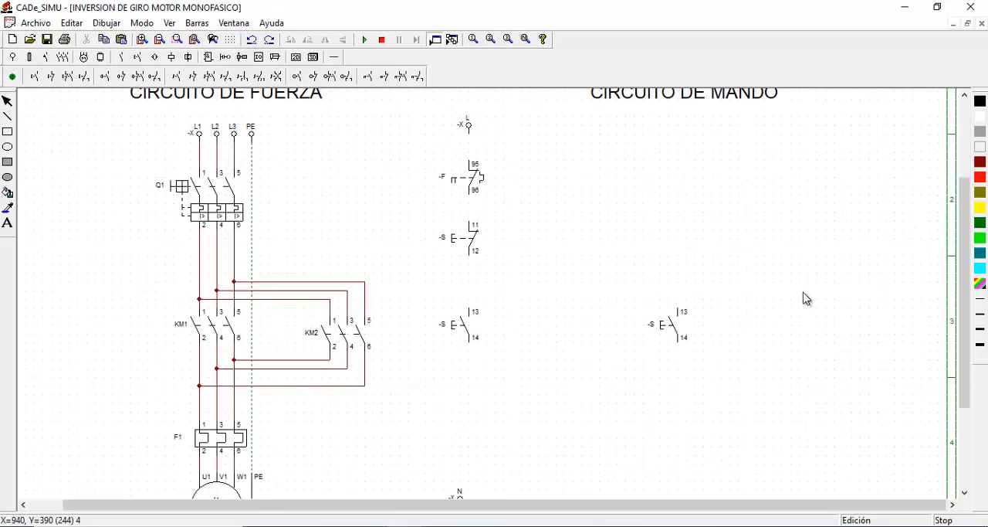
{"action": "scroll", "coordinate": [805, 298], "scroll_direction": "down", "scroll_amount": 1}
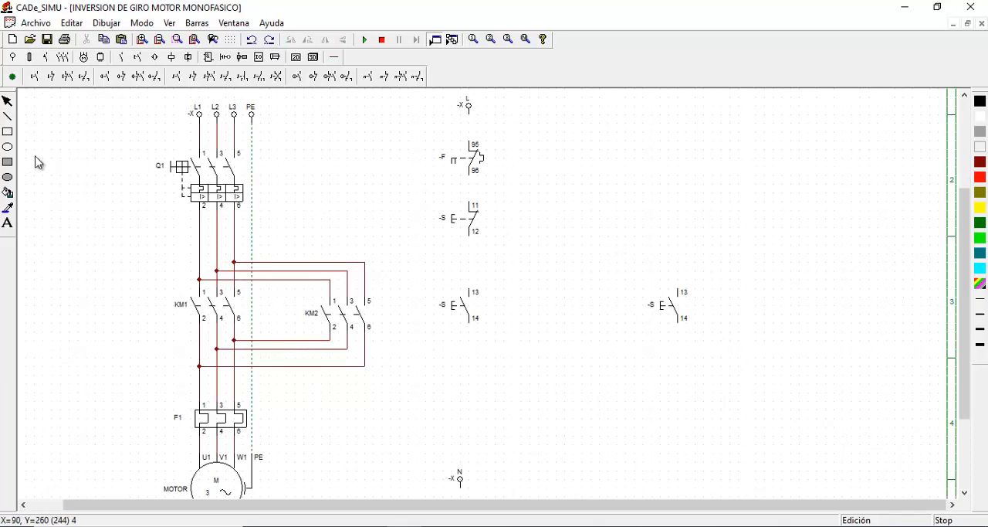
{"action": "left_click", "coordinate": [171, 57]}
{"action": "left_click", "coordinate": [12, 77]}
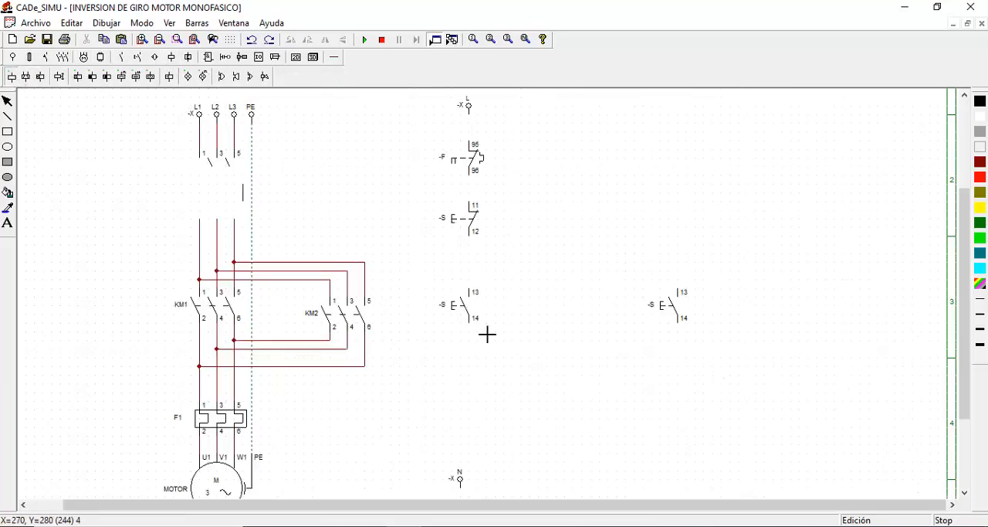
{"action": "left_click", "coordinate": [468, 386]}
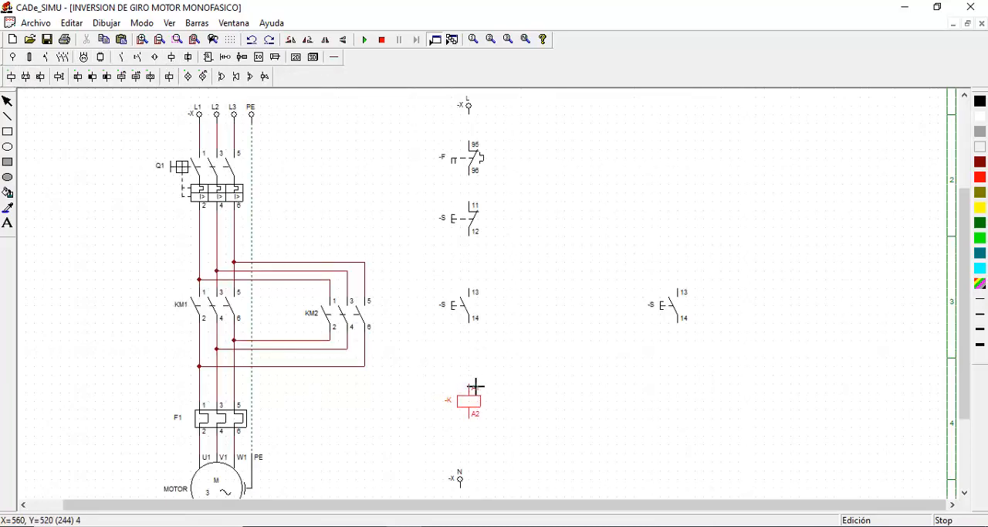
{"action": "left_click", "coordinate": [476, 386]}
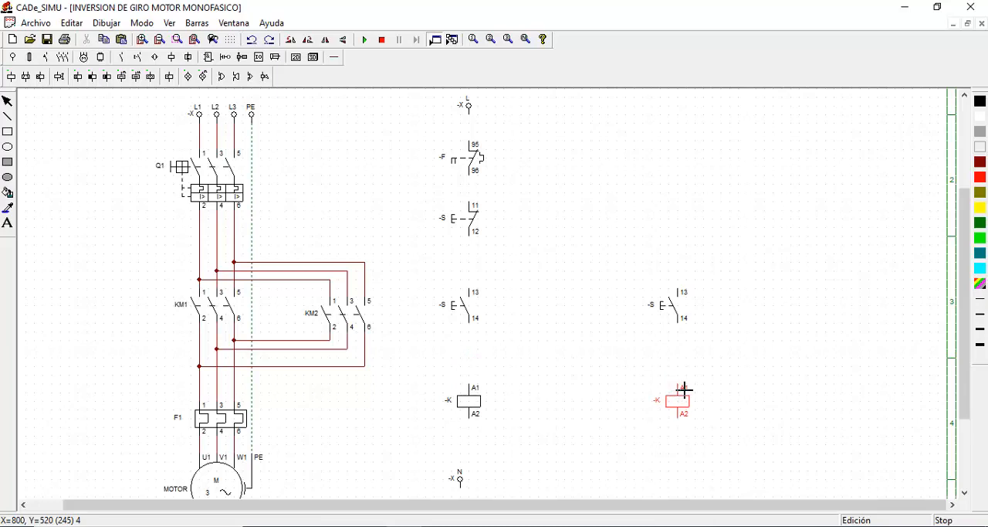
{"action": "left_click", "coordinate": [685, 386]}
{"action": "left_click", "coordinate": [7, 101]}
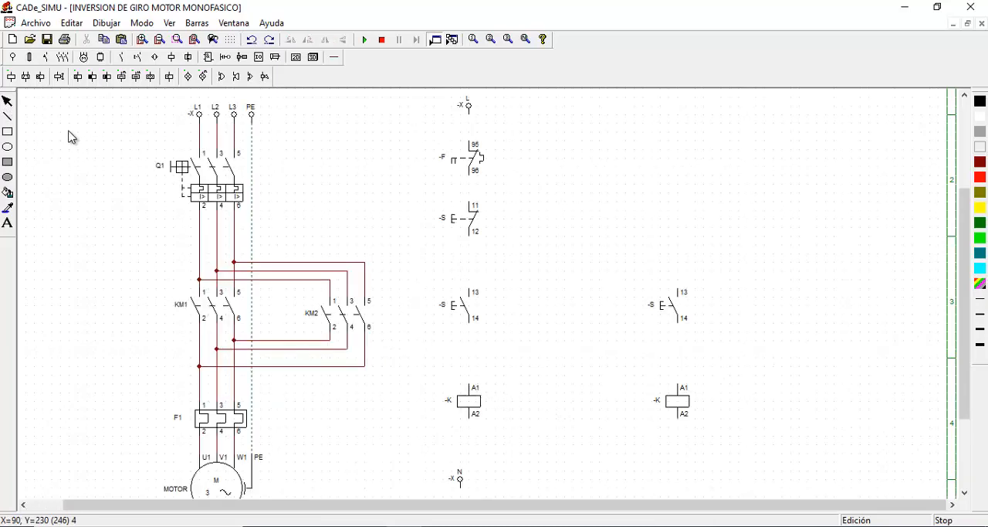
Place a normally open auxiliary contact to the right of each normally open pushbutton
{"action": "left_click", "coordinate": [120, 56]}
{"action": "left_click", "coordinate": [14, 77]}
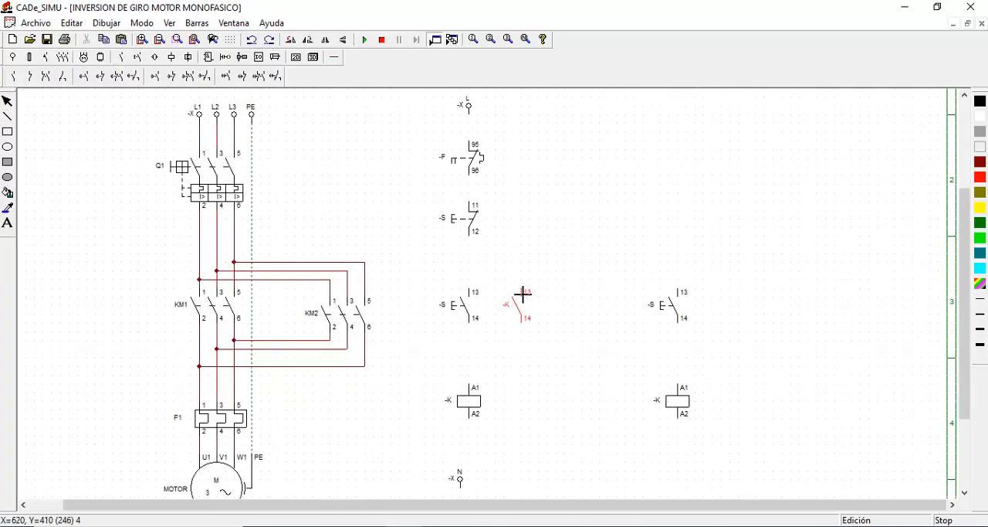
{"action": "left_click", "coordinate": [522, 294]}
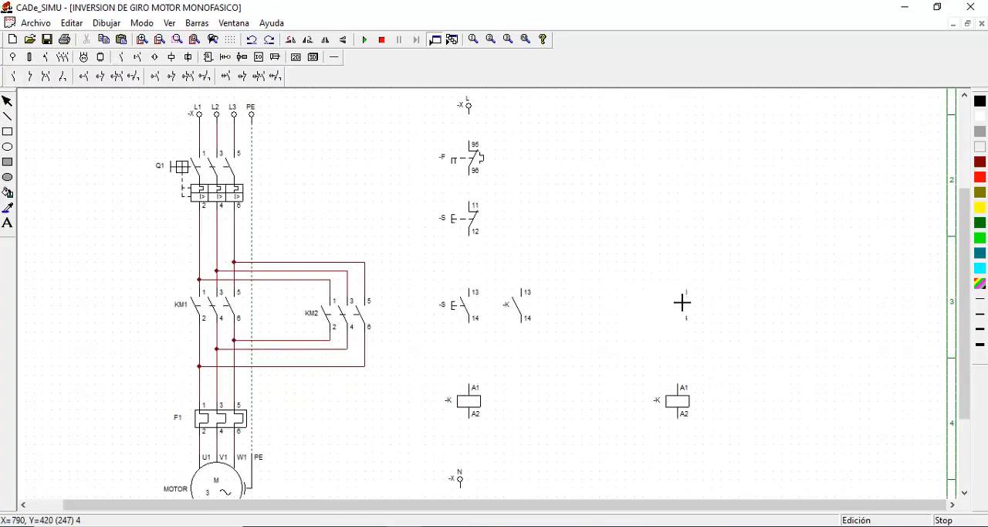
{"action": "left_click", "coordinate": [744, 295]}
{"action": "left_click", "coordinate": [7, 101]}
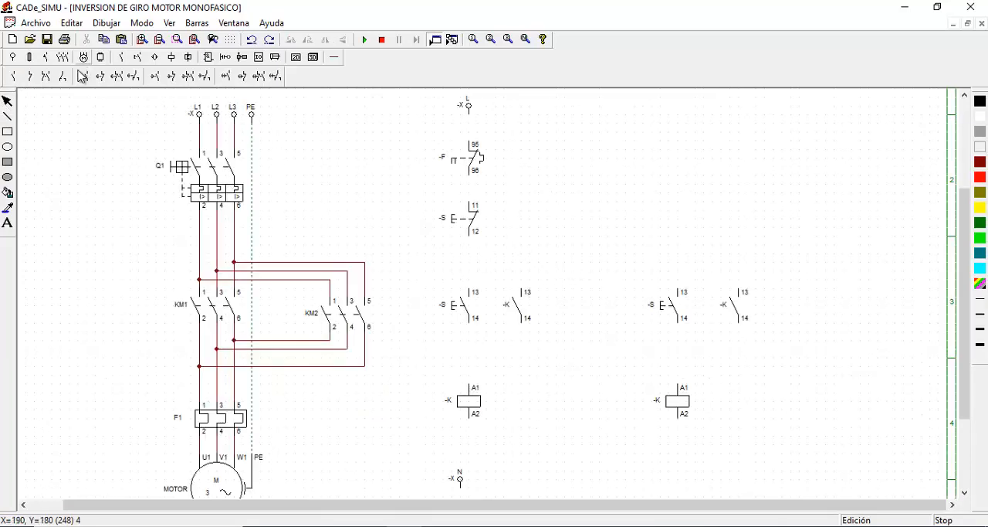
Place a normally closed auxiliary contact between each normally open pushbutton and the contactor coil below it
{"action": "left_click", "coordinate": [29, 76]}
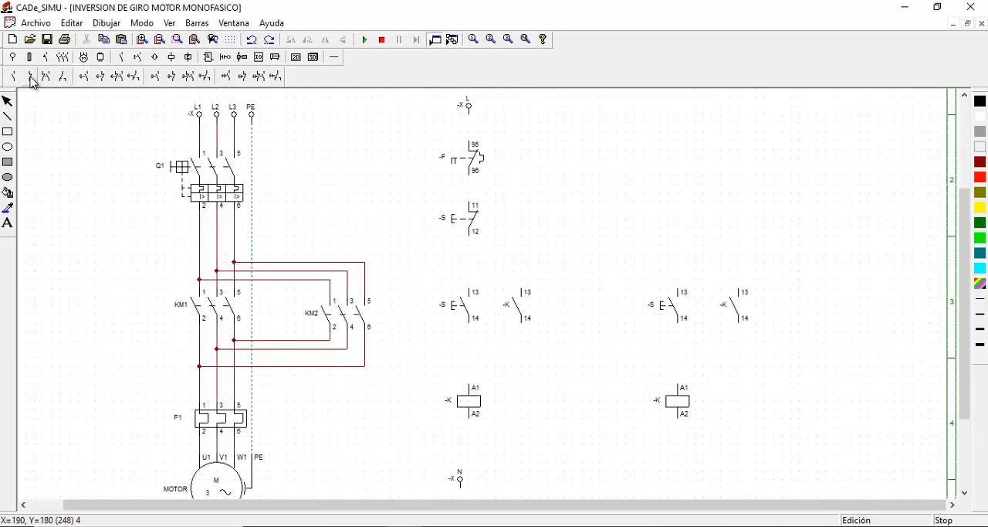
{"action": "left_click", "coordinate": [473, 340]}
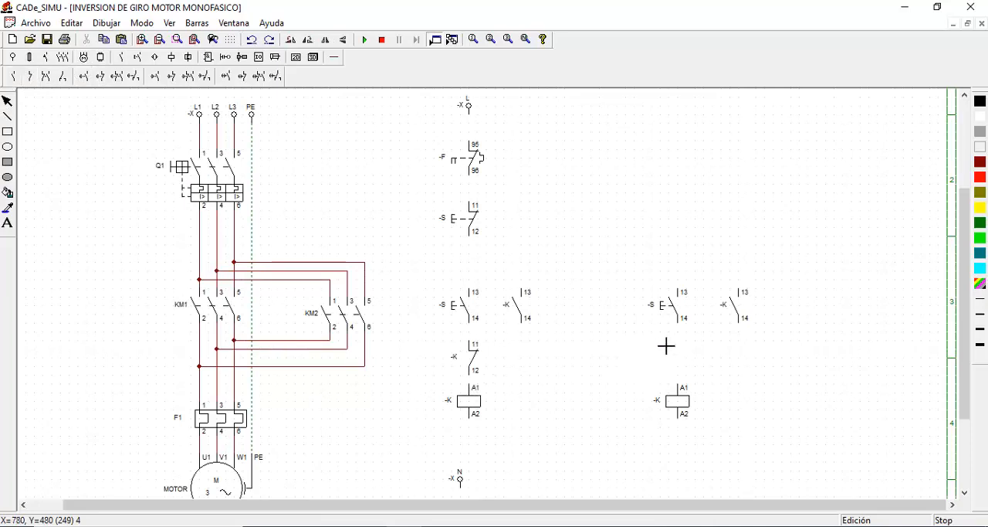
{"action": "left_click", "coordinate": [707, 345]}
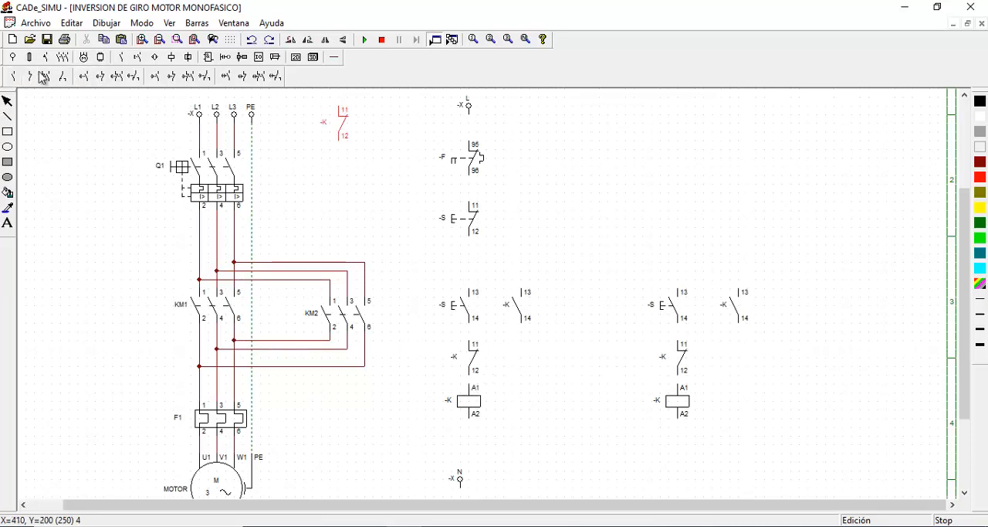
{"action": "key", "text": "Escape"}
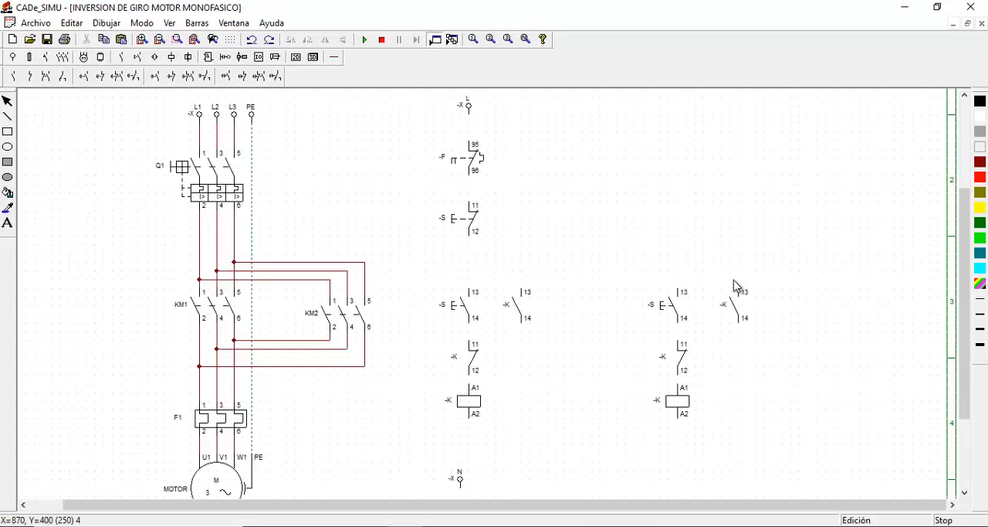
Move the L and N supply terminals slightly left, aligned vertically with each other and clear of the control components
{"action": "scroll", "coordinate": [637, 276], "scroll_direction": "up", "scroll_amount": 3}
{"action": "scroll", "coordinate": [638, 276], "scroll_direction": "down", "scroll_amount": 1}
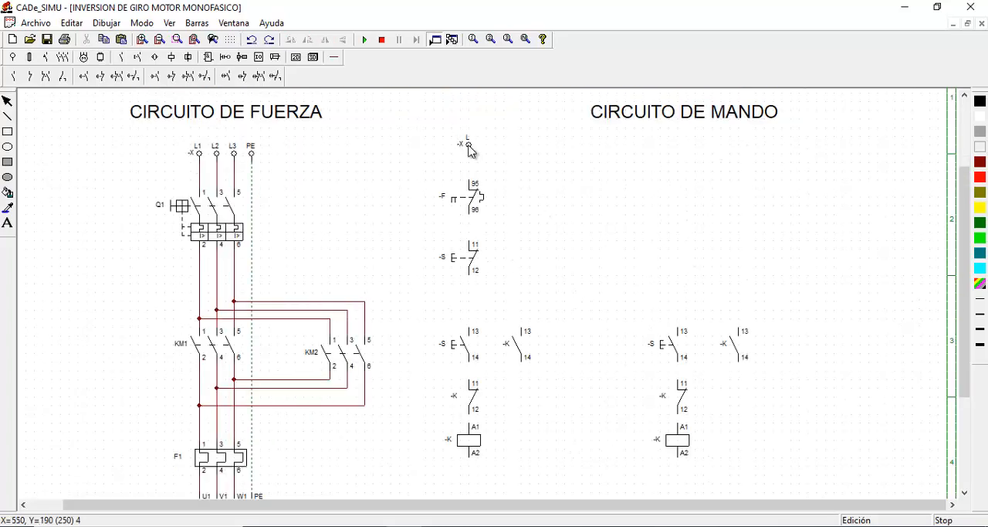
{"action": "left_click_drag", "start_coordinate": [471, 150], "coordinate": [429, 152]}
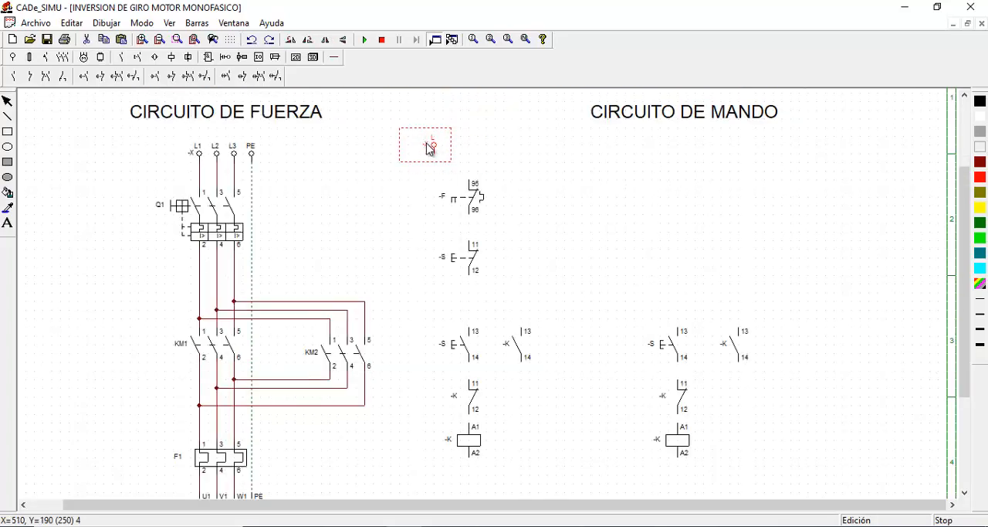
{"action": "scroll", "coordinate": [487, 386], "scroll_direction": "down", "scroll_amount": 1}
{"action": "left_click_drag", "start_coordinate": [462, 446], "coordinate": [437, 446]}
{"action": "scroll", "coordinate": [572, 339], "scroll_direction": "up", "scroll_amount": 1}
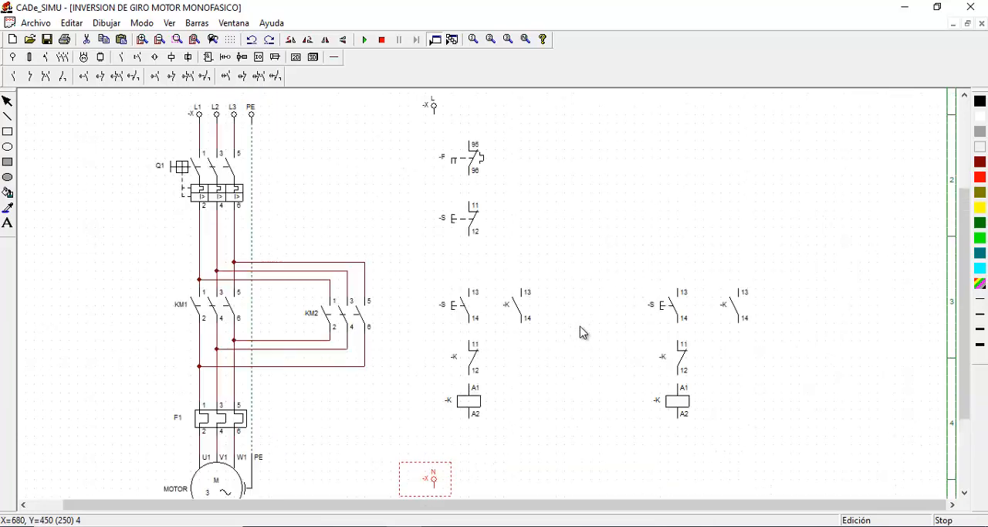
{"action": "left_click", "coordinate": [632, 212]}
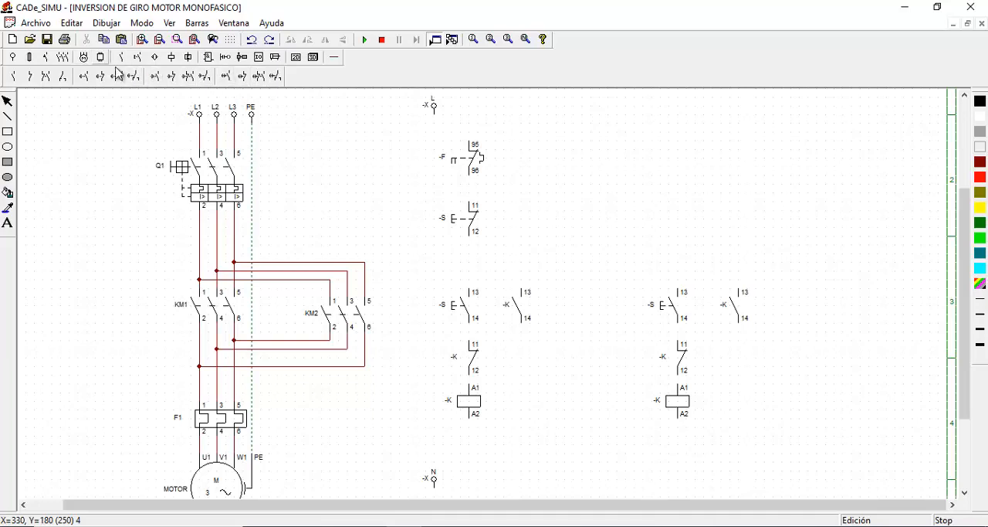
Place three indicator lamps in a row: one to the right of each contactor coil and a third farther right
{"action": "left_click", "coordinate": [171, 57]}
{"action": "left_click", "coordinate": [188, 77]}
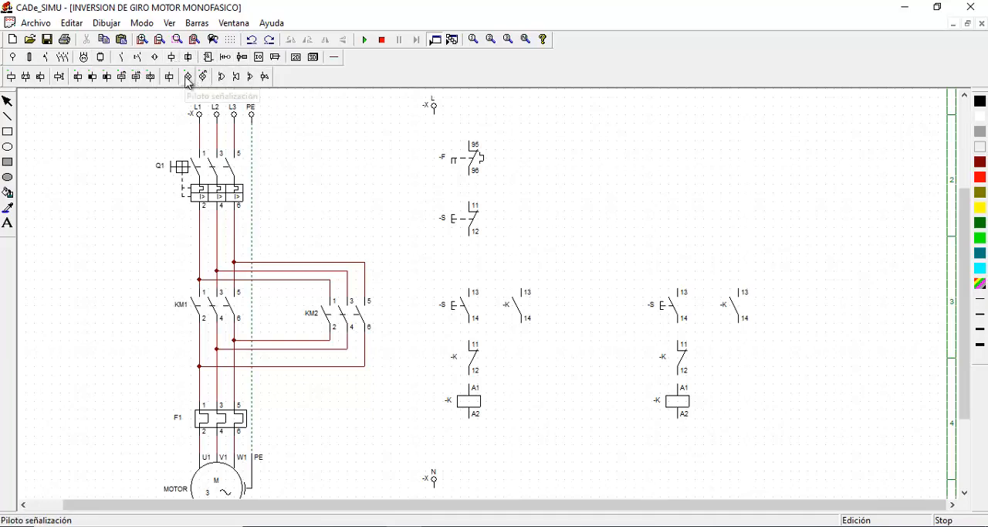
{"action": "left_click", "coordinate": [547, 383]}
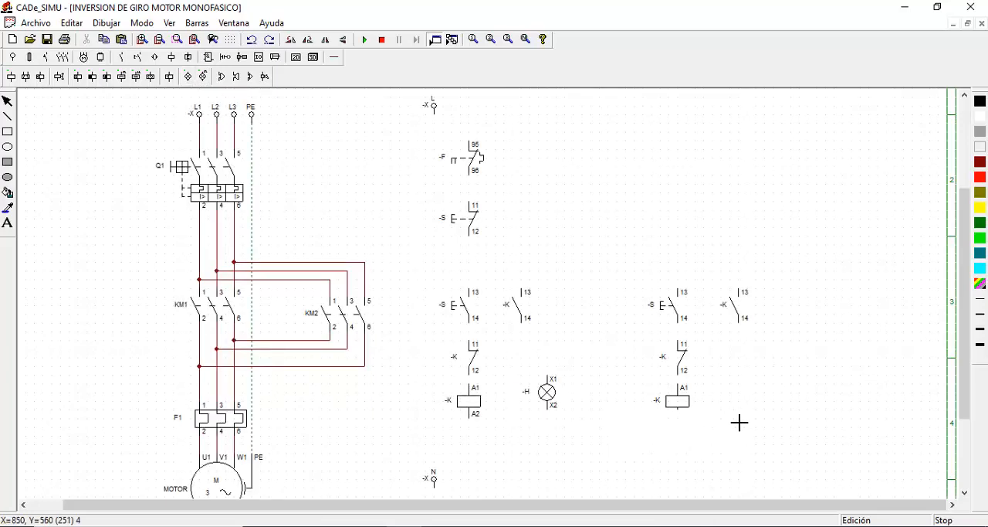
{"action": "left_click", "coordinate": [753, 382]}
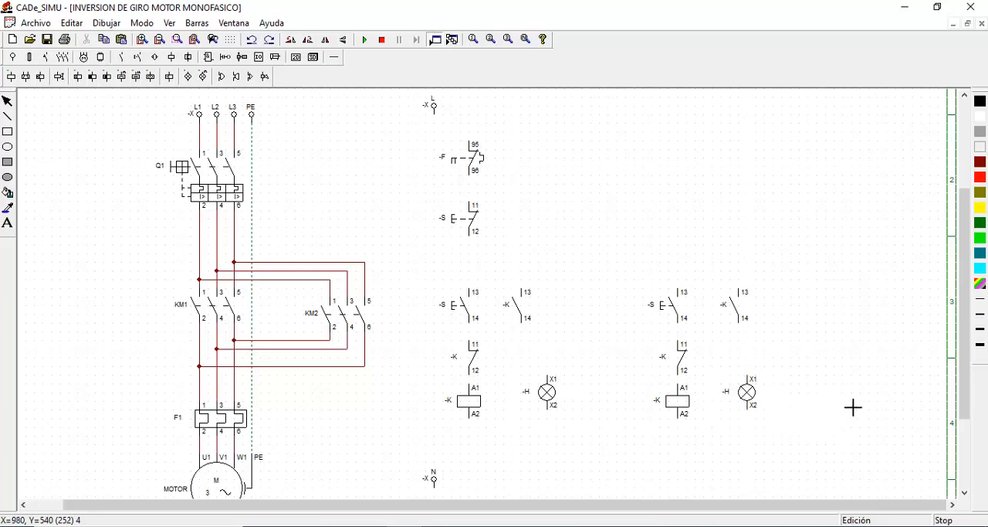
{"action": "left_click", "coordinate": [860, 381]}
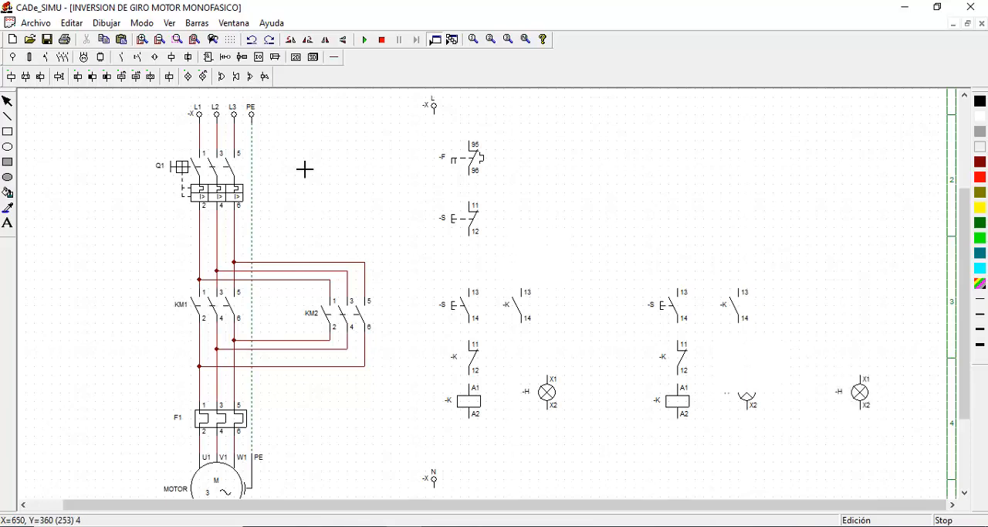
{"action": "left_click", "coordinate": [7, 101]}
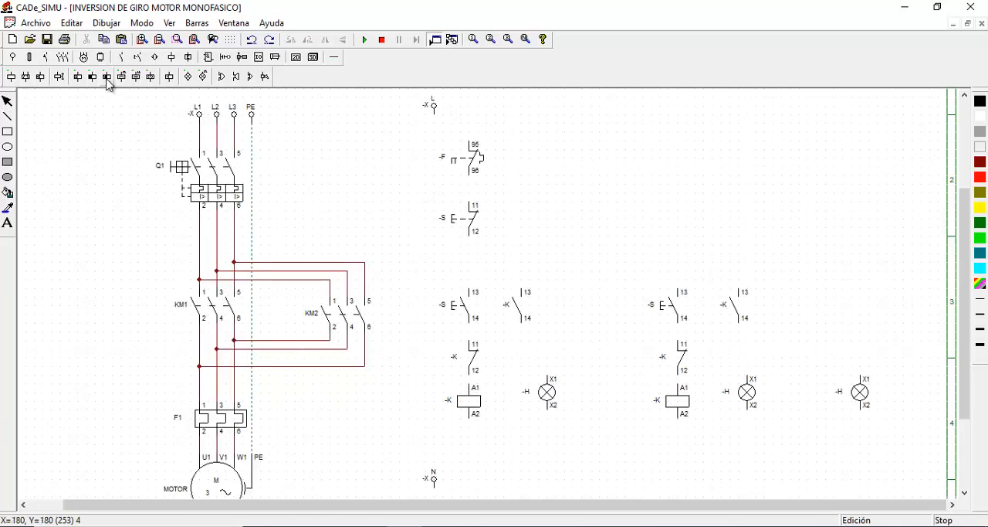
Place a normally open thermal relay contact above the rightmost lamp, near the height of the closed thermal contact
{"action": "left_click", "coordinate": [120, 59]}
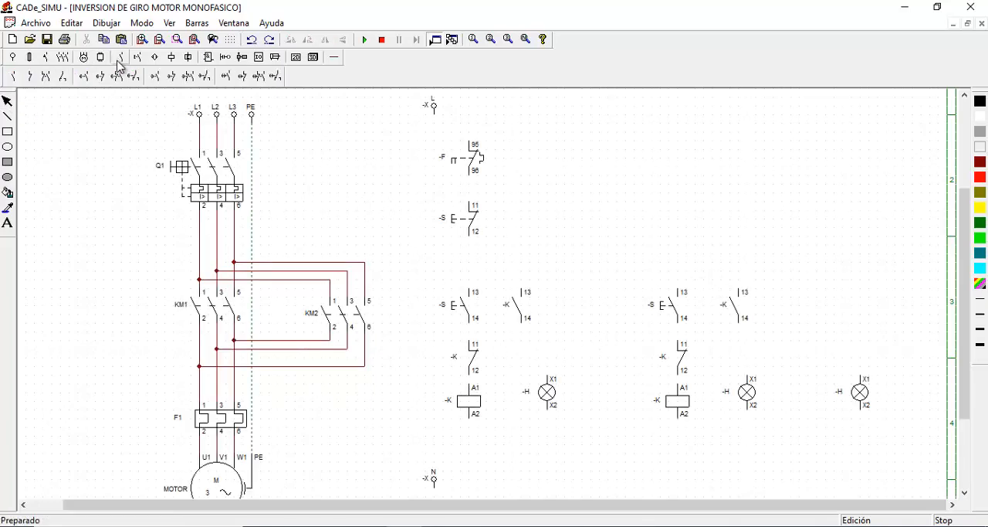
{"action": "left_click", "coordinate": [83, 58]}
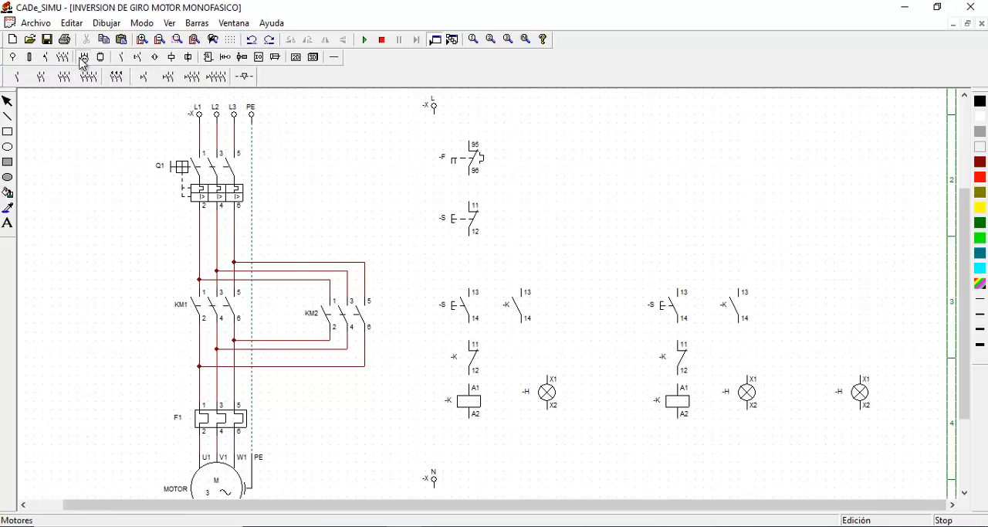
{"action": "left_click", "coordinate": [121, 58]}
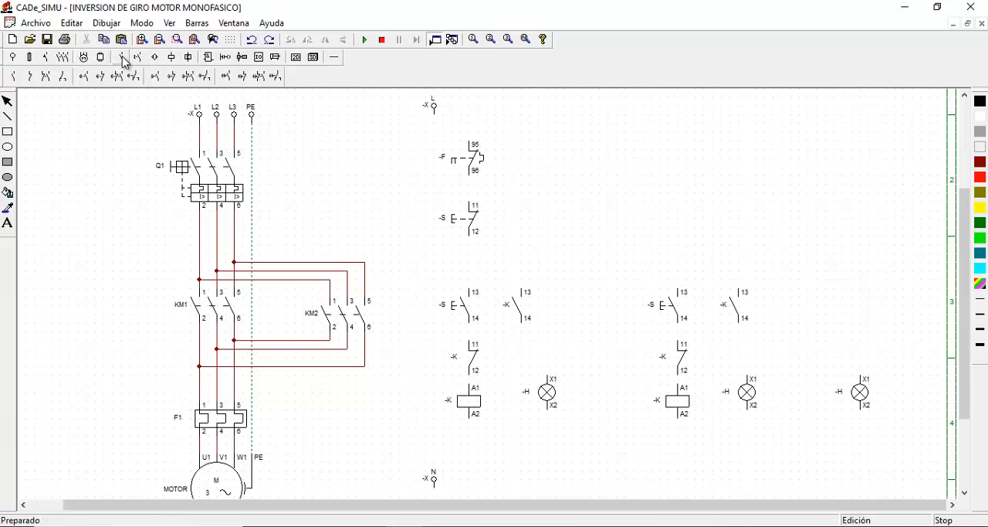
{"action": "left_click", "coordinate": [137, 59]}
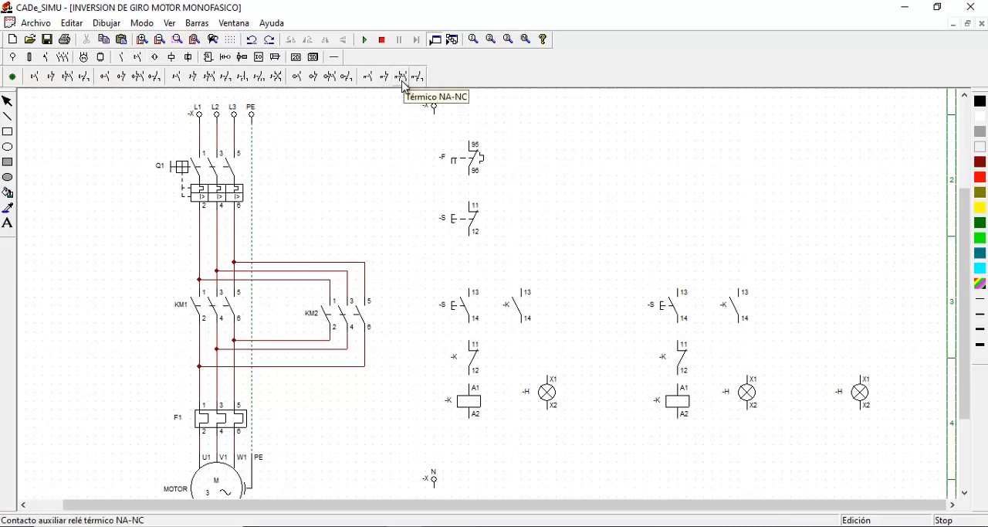
{"action": "left_click", "coordinate": [370, 79]}
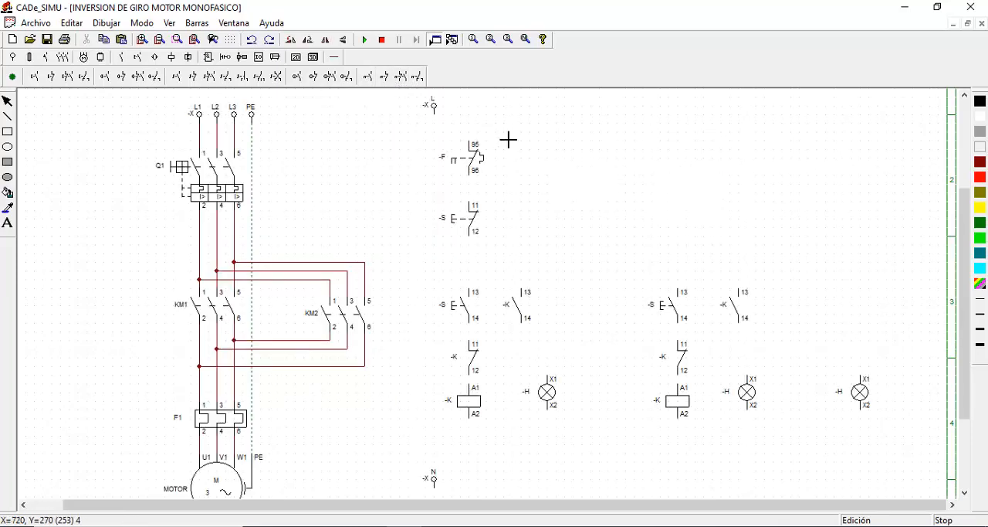
{"action": "left_click", "coordinate": [848, 162]}
{"action": "left_click", "coordinate": [7, 101]}
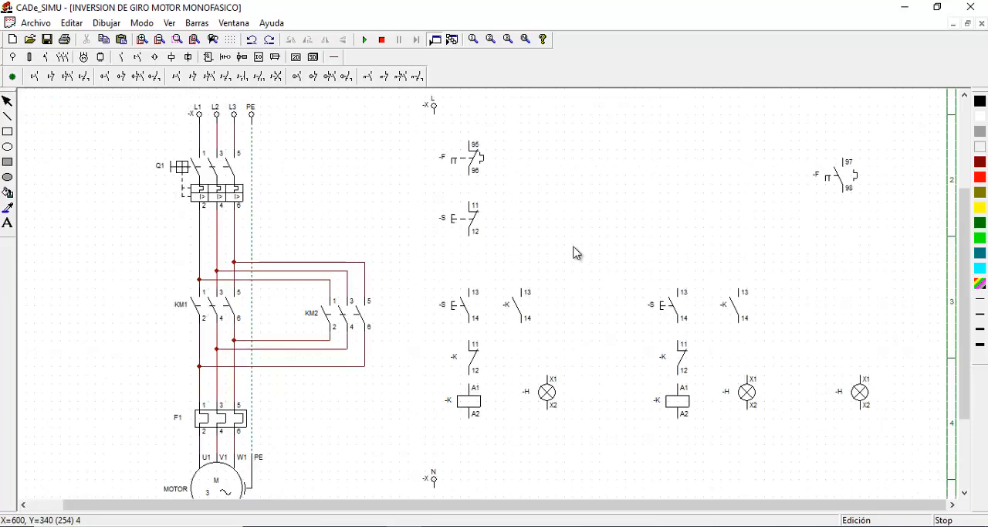
Lower the closed pushbutton, both coils with their adjacent lamps, and the right branch's closed auxiliary contact to open up wiring space
{"action": "left_click_drag", "start_coordinate": [476, 222], "coordinate": [469, 231]}
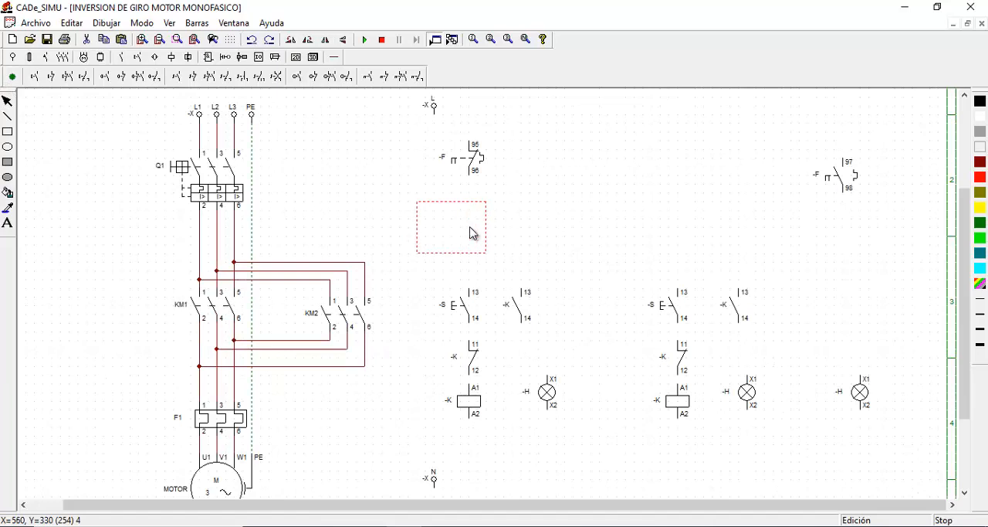
{"action": "left_click_drag", "start_coordinate": [477, 417], "coordinate": [471, 439]}
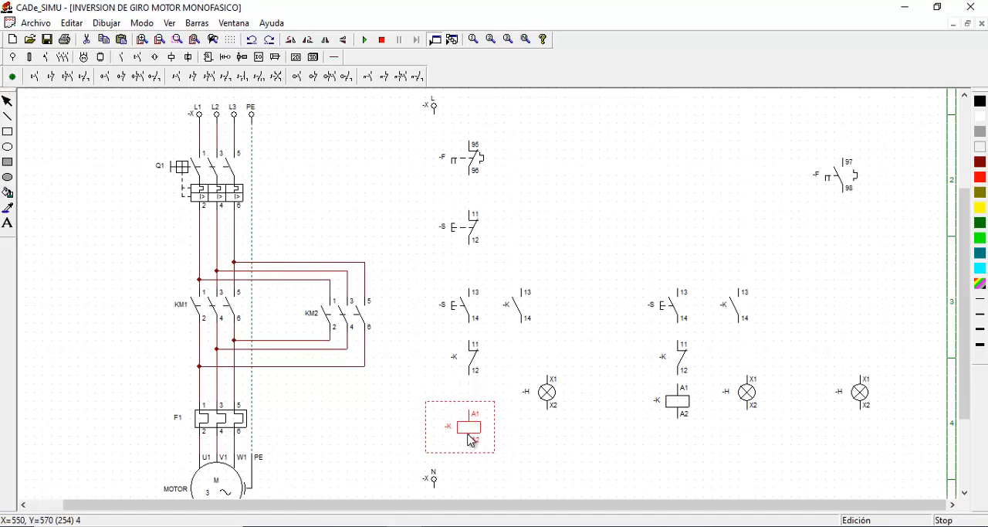
{"action": "left_click_drag", "start_coordinate": [548, 394], "coordinate": [550, 429]}
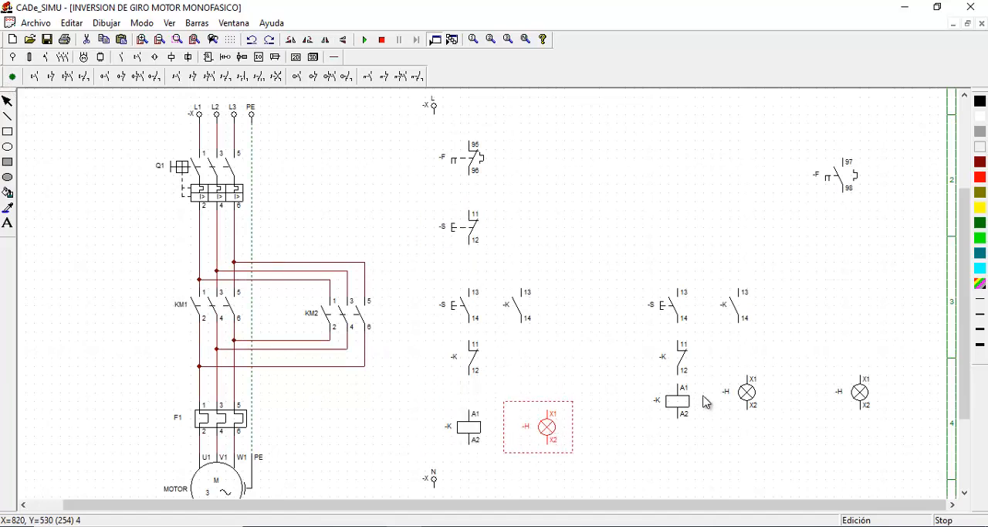
{"action": "left_click_drag", "start_coordinate": [684, 409], "coordinate": [679, 436]}
{"action": "left_click_drag", "start_coordinate": [743, 395], "coordinate": [742, 429]}
{"action": "left_click_drag", "start_coordinate": [674, 347], "coordinate": [676, 364]}
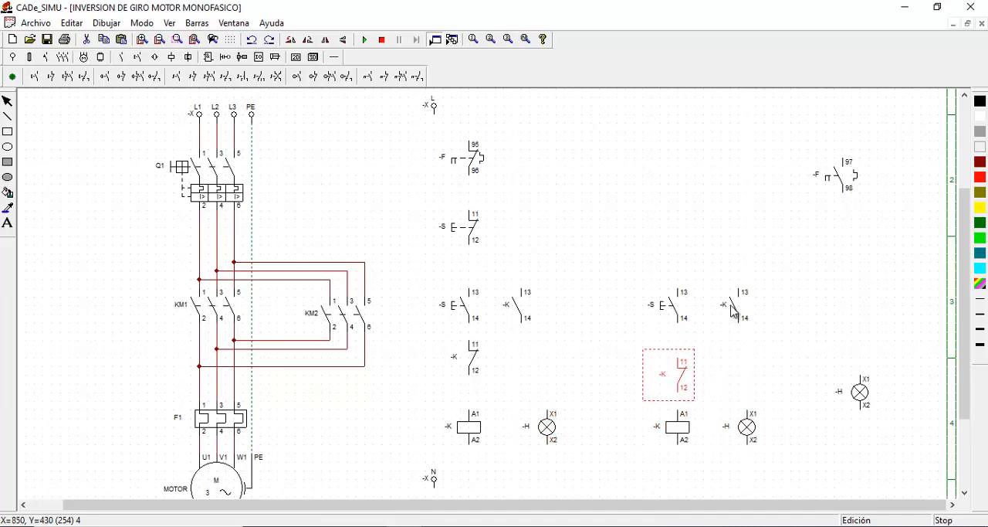
Align the normally open thermal contact vertically with the rightmost lamp and lower that lamp slightly
{"action": "left_click_drag", "start_coordinate": [851, 180], "coordinate": [867, 189]}
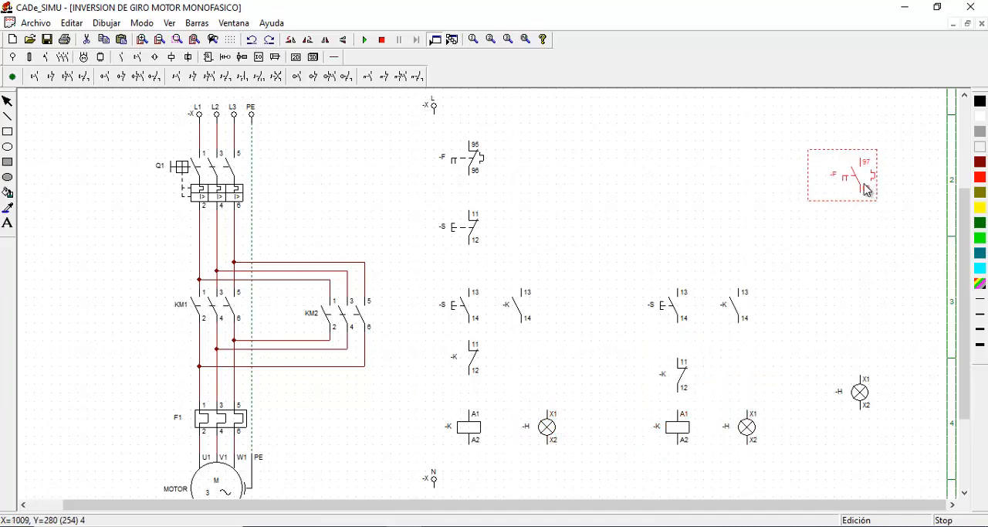
{"action": "left_click_drag", "start_coordinate": [859, 386], "coordinate": [856, 420]}
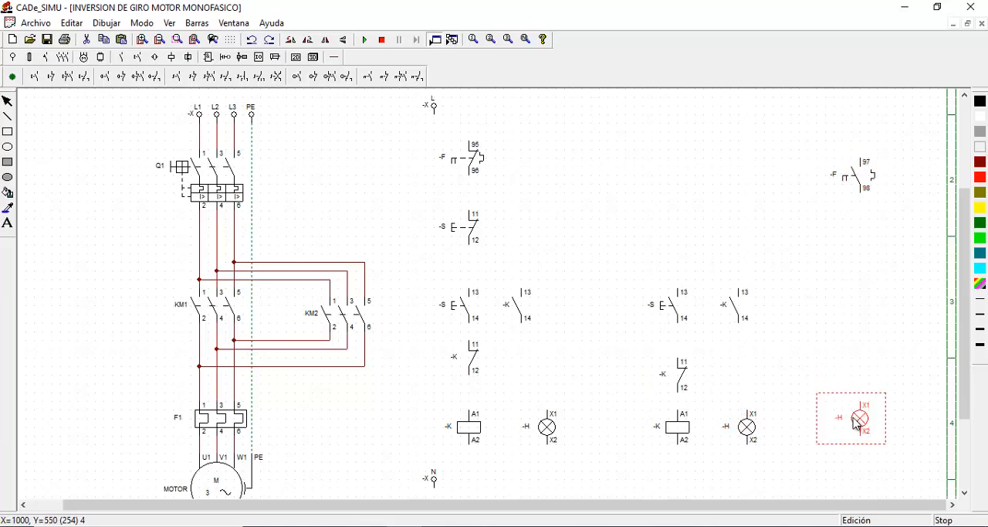
{"action": "left_click", "coordinate": [844, 375]}
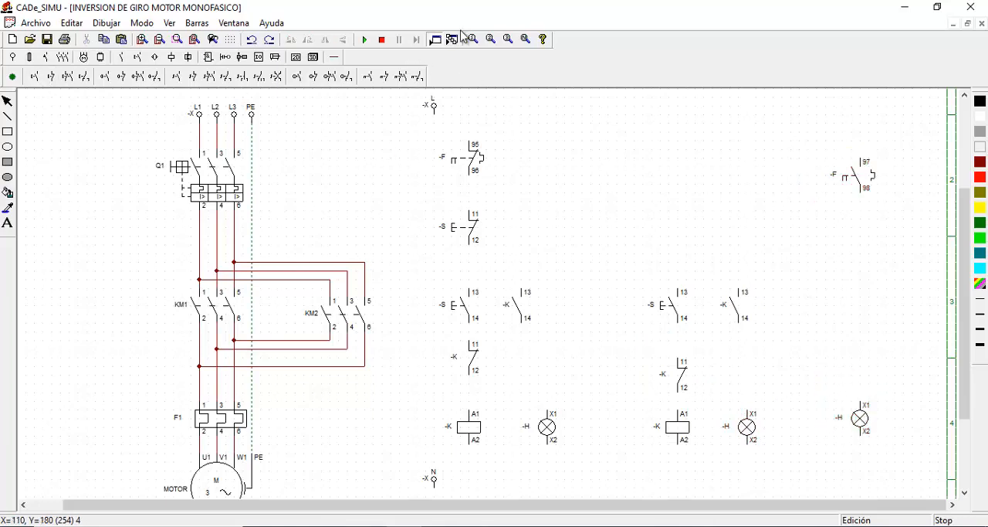
Draw a horizontal supply line from L and wire the closed thermal contact, closed pushbutton and left open pushbutton in series from it
{"action": "left_click", "coordinate": [334, 57]}
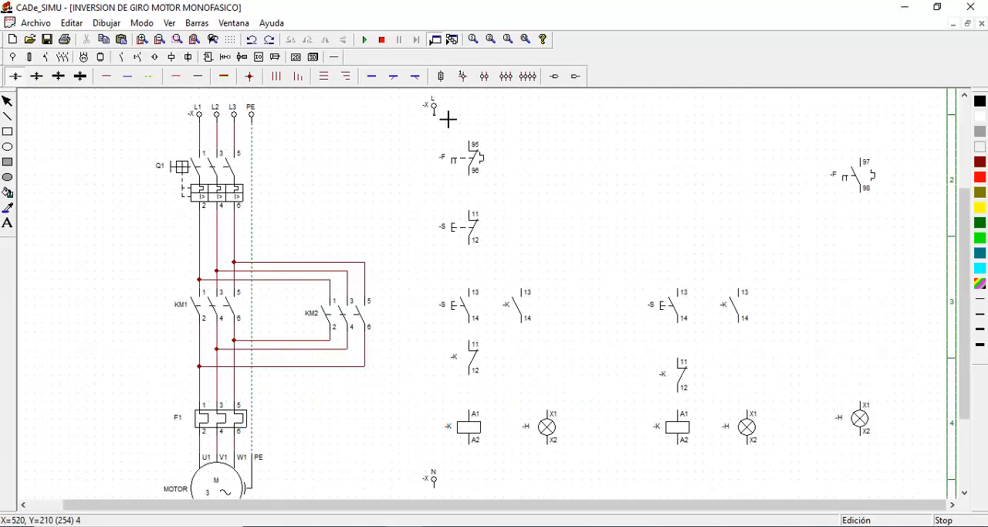
{"action": "mouse_move", "coordinate": [449, 119]}
{"action": "left_mouse_down"}
{"action": "mouse_move", "coordinate": [540, 132]}
{"action": "mouse_move", "coordinate": [887, 144]}
{"action": "left_mouse_up"}
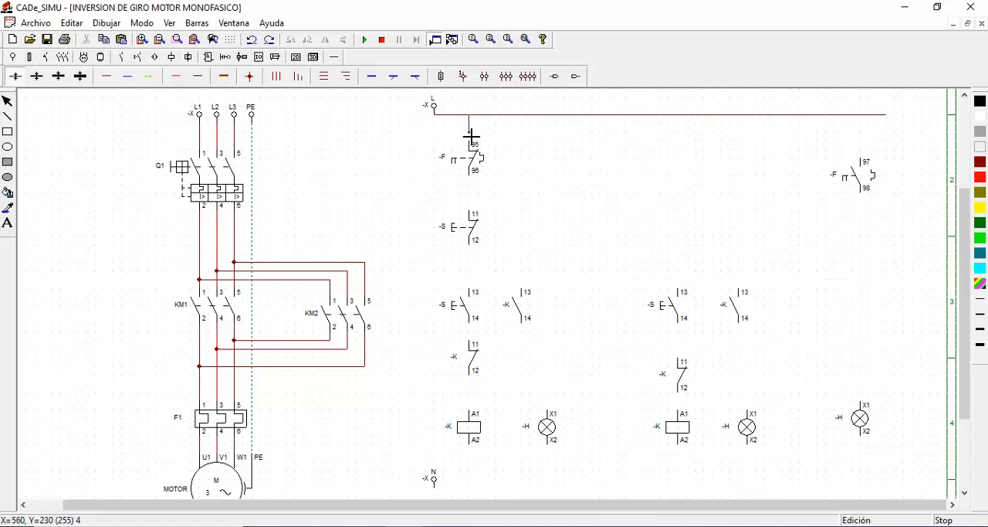
{"action": "left_click_drag", "start_coordinate": [472, 144], "coordinate": [472, 145]}
{"action": "left_click_drag", "start_coordinate": [472, 187], "coordinate": [475, 210]}
{"action": "left_click_drag", "start_coordinate": [473, 254], "coordinate": [473, 293]}
Lower the left branch's closed auxiliary contact slightly and wire it in series between its pushbutton and coil
{"action": "left_click", "coordinate": [7, 100]}
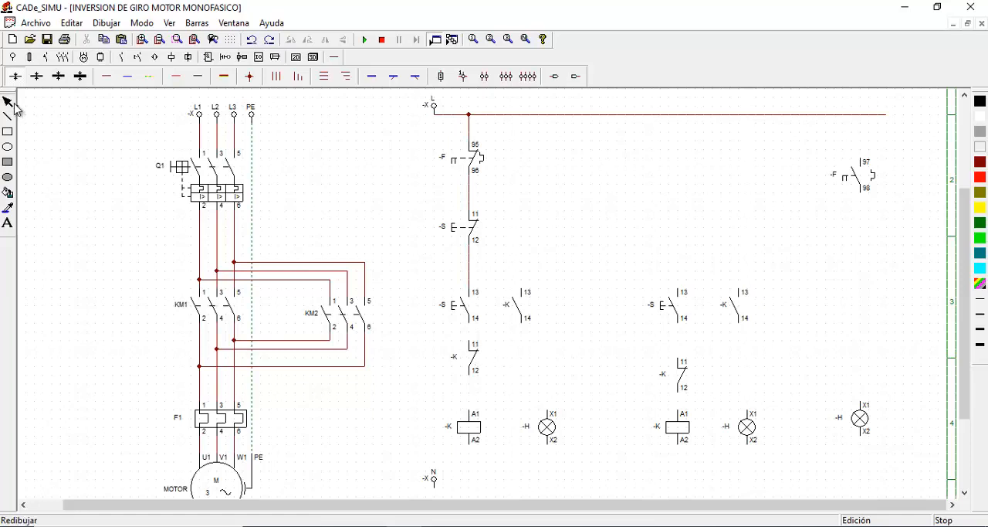
{"action": "left_click", "coordinate": [474, 369]}
{"action": "left_click_drag", "start_coordinate": [474, 368], "coordinate": [473, 376]}
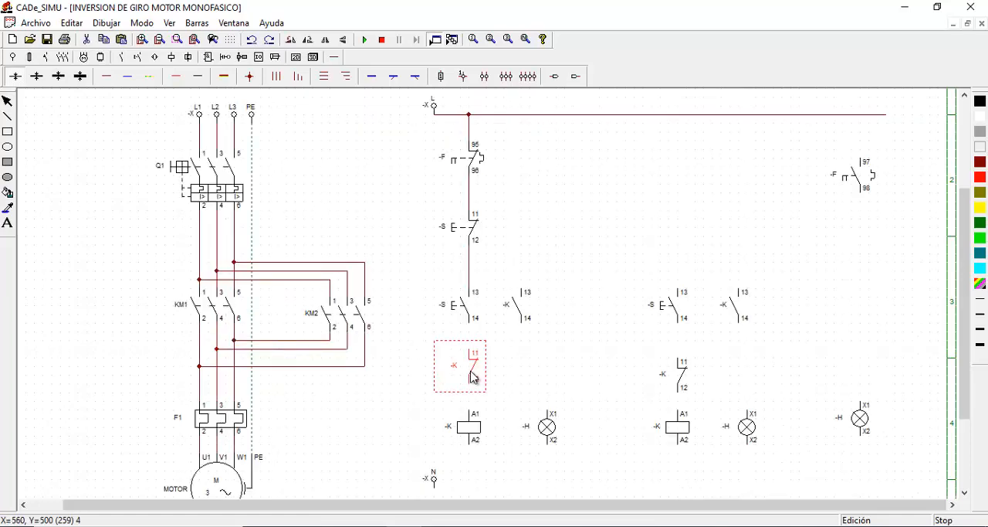
{"action": "left_click", "coordinate": [109, 78]}
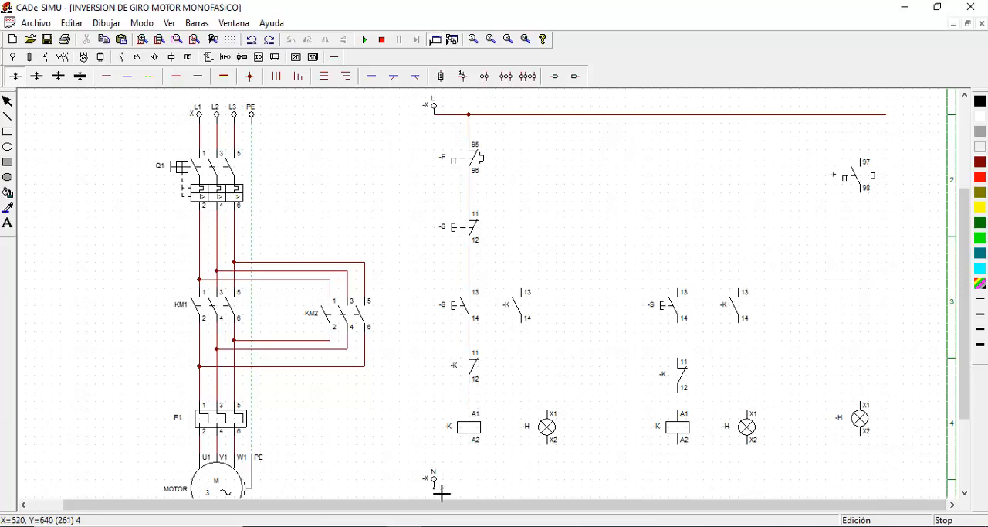
Draw a horizontal neutral line from N beneath the control circuit and connect A2 of the left coil to it
{"action": "mouse_move", "coordinate": [466, 494]}
{"action": "left_mouse_down"}
{"action": "mouse_move", "coordinate": [723, 510]}
{"action": "mouse_move", "coordinate": [706, 488]}
{"action": "mouse_move", "coordinate": [875, 492]}
{"action": "left_mouse_up"}
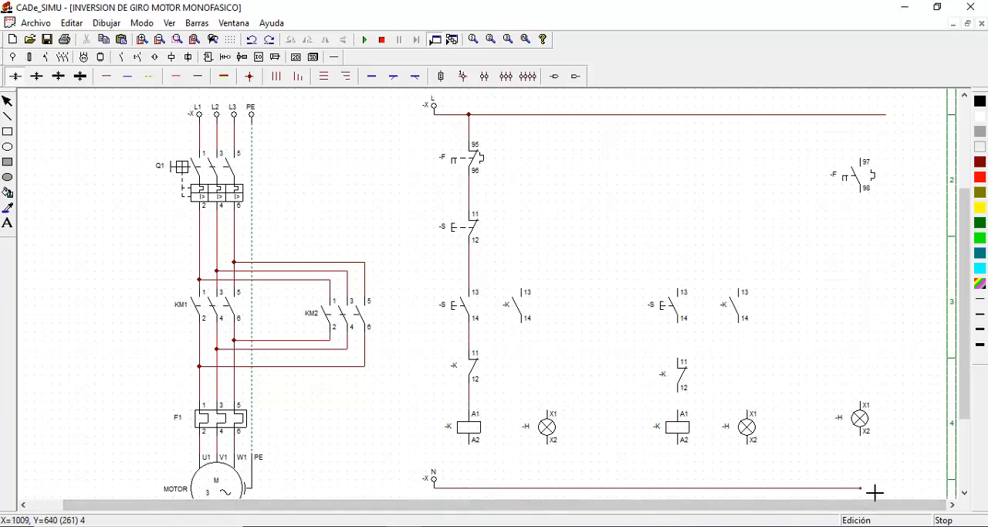
{"action": "left_click", "coordinate": [7, 102]}
{"action": "left_click", "coordinate": [111, 77]}
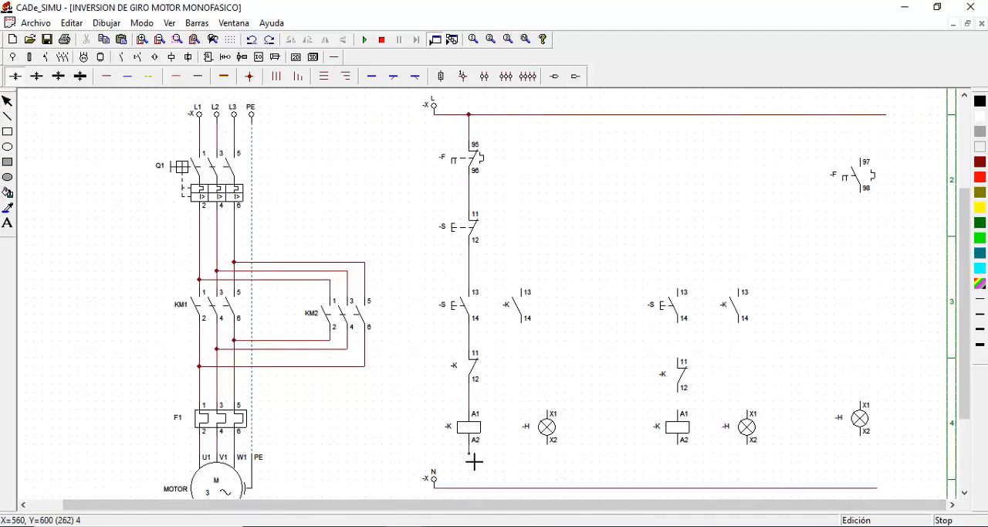
{"action": "left_click_drag", "start_coordinate": [475, 462], "coordinate": [477, 487]}
Wire the left open auxiliary contact in parallel with its pushbutton and the left lamp in parallel with its coil
{"action": "left_click", "coordinate": [519, 280]}
{"action": "left_click", "coordinate": [473, 273]}
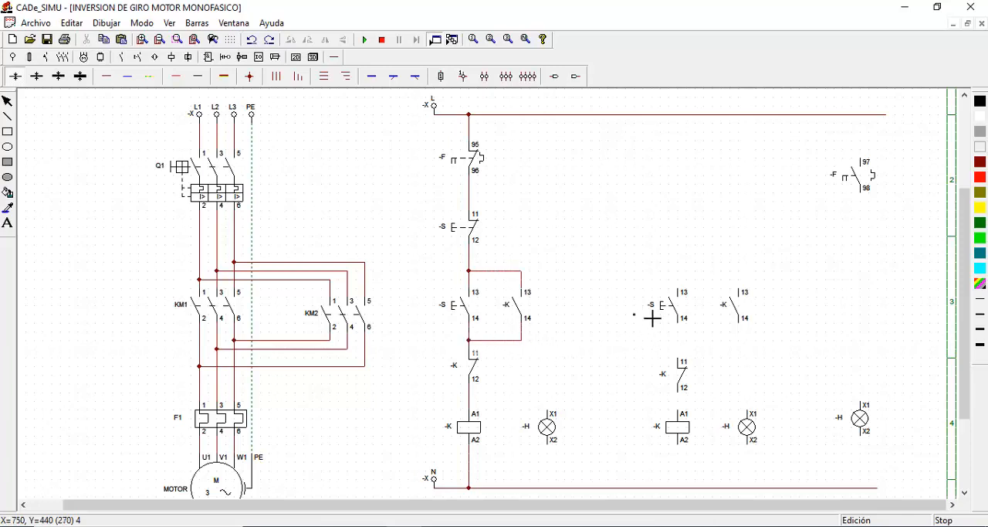
{"action": "left_click", "coordinate": [548, 402]}
{"action": "left_click_drag", "start_coordinate": [552, 449], "coordinate": [554, 483]}
{"action": "left_click", "coordinate": [555, 488]}
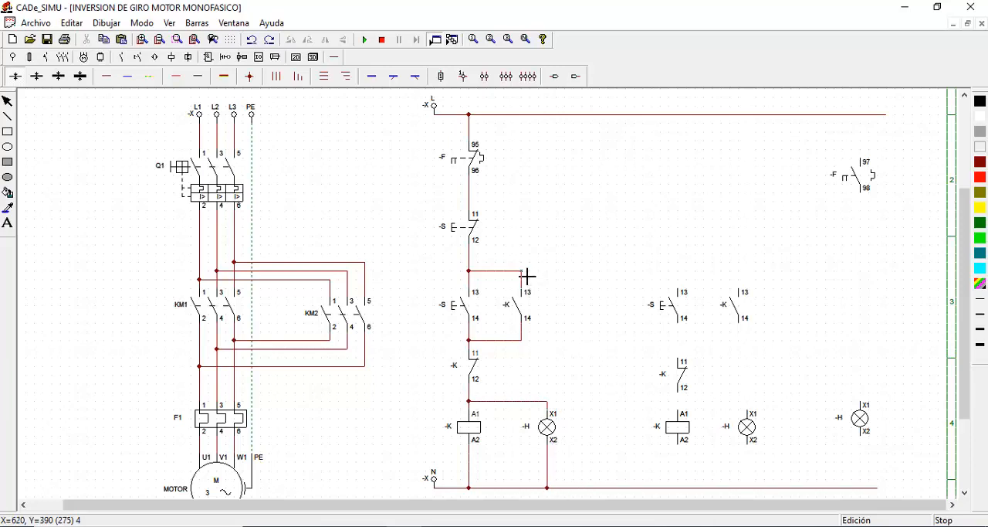
Extend the wire above the left pushbutton to the right branch and wire its pushbutton, closed contact and coil in series to neutral
{"action": "left_click_drag", "start_coordinate": [540, 277], "coordinate": [754, 288]}
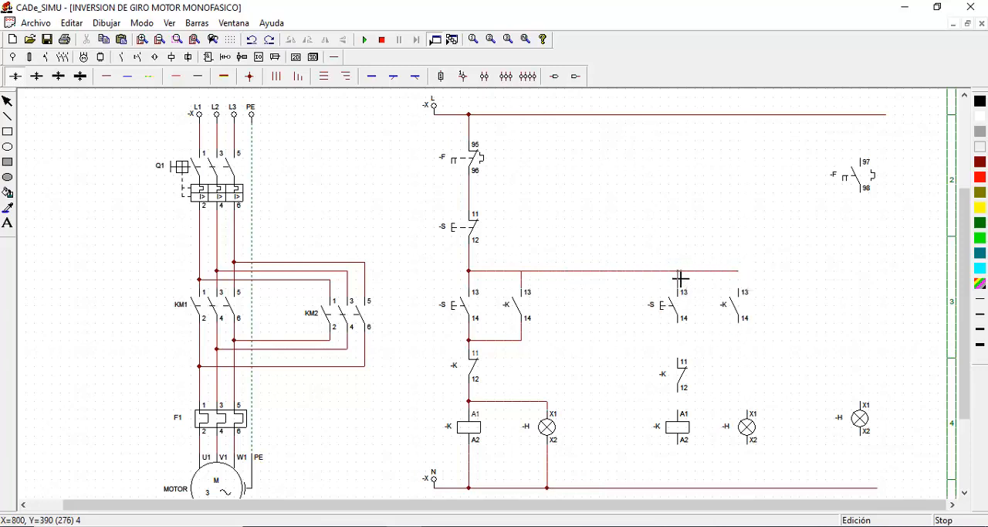
{"action": "left_click_drag", "start_coordinate": [680, 278], "coordinate": [739, 290]}
{"action": "left_click_drag", "start_coordinate": [678, 329], "coordinate": [676, 353]}
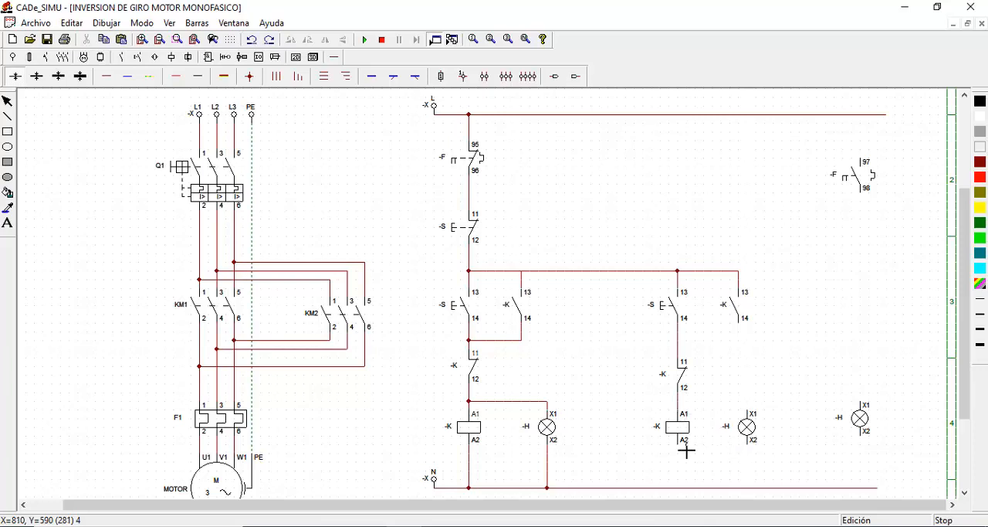
{"action": "left_click_drag", "start_coordinate": [679, 448], "coordinate": [684, 488]}
{"action": "left_click", "coordinate": [7, 102]}
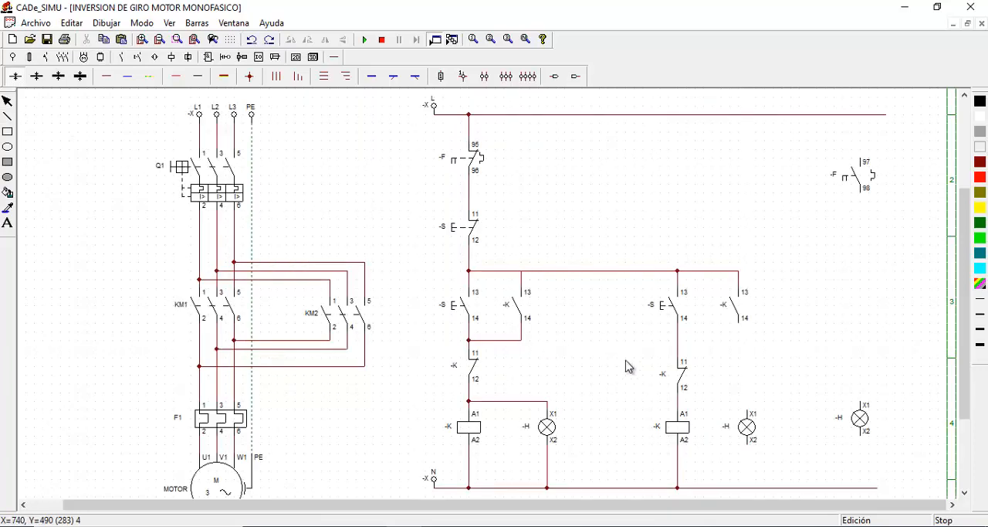
Connect terminal 14 of the right open auxiliary contact below its pushbutton, completing the parallel connection
{"action": "left_click", "coordinate": [106, 75]}
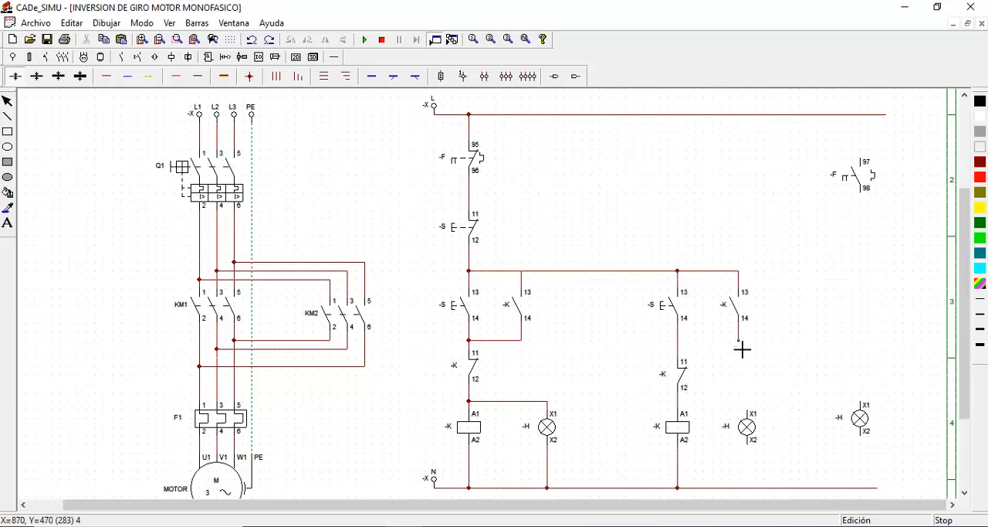
{"action": "left_click_drag", "start_coordinate": [739, 352], "coordinate": [682, 352]}
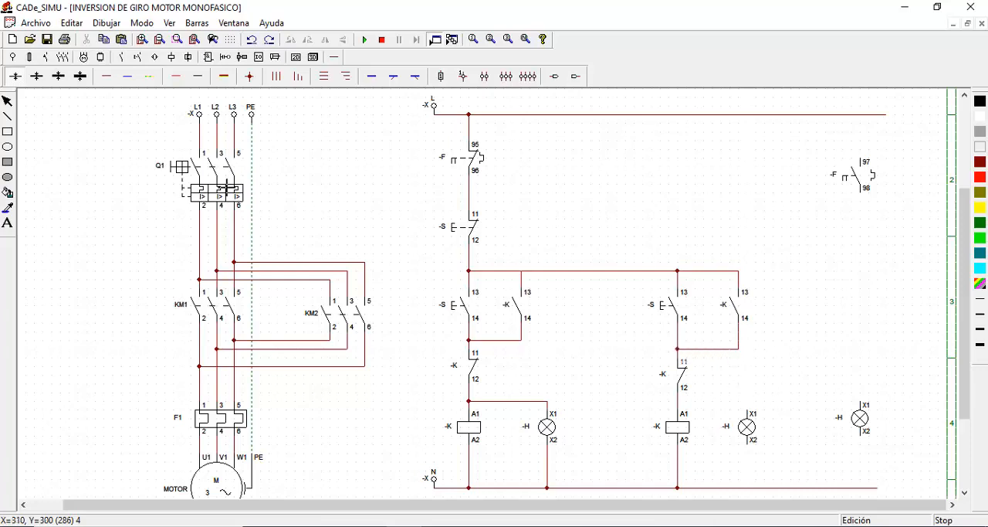
{"action": "left_click", "coordinate": [8, 101]}
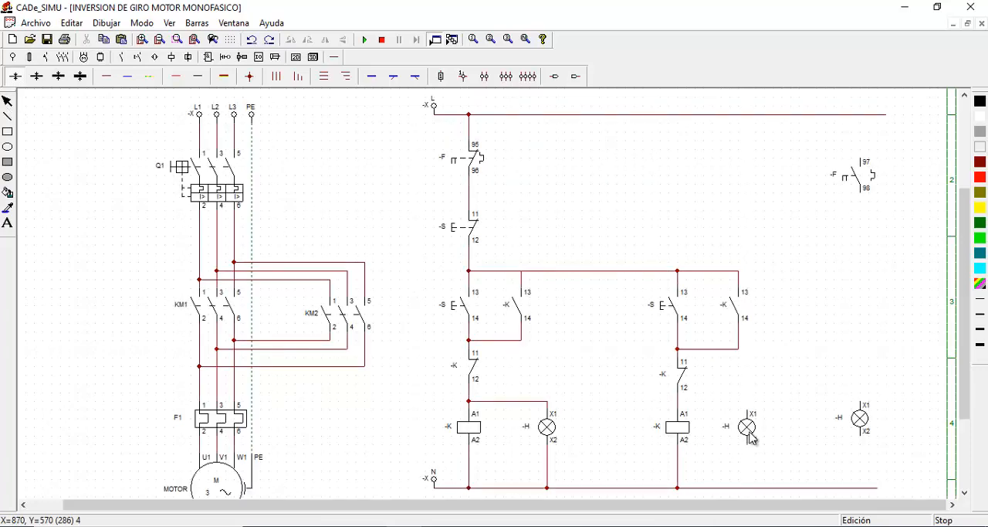
Align the right branch's lamp beneath its open auxiliary contact and wire it in parallel with the right coil
{"action": "left_click_drag", "start_coordinate": [748, 435], "coordinate": [747, 439]}
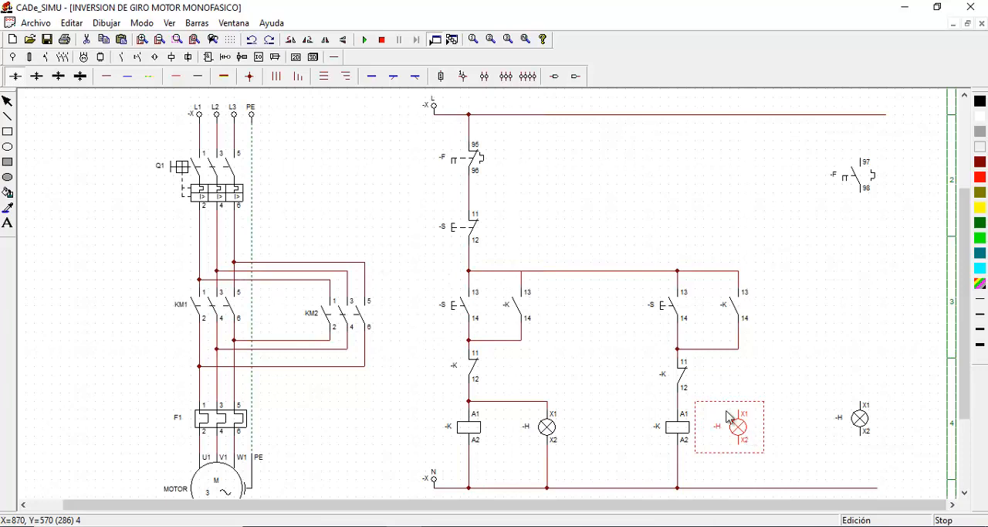
{"action": "left_click", "coordinate": [108, 76]}
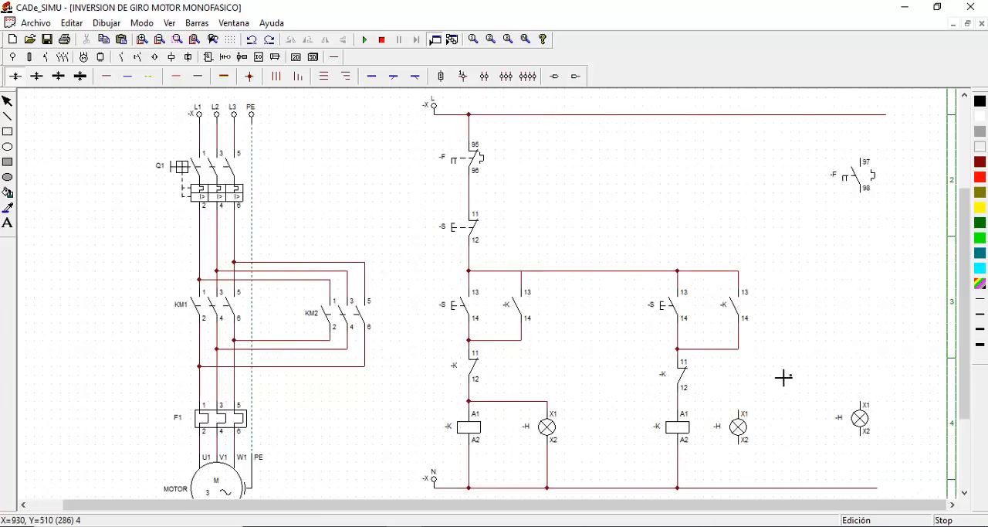
{"action": "left_click_drag", "start_coordinate": [744, 366], "coordinate": [747, 410]}
{"action": "left_click_drag", "start_coordinate": [743, 455], "coordinate": [742, 481]}
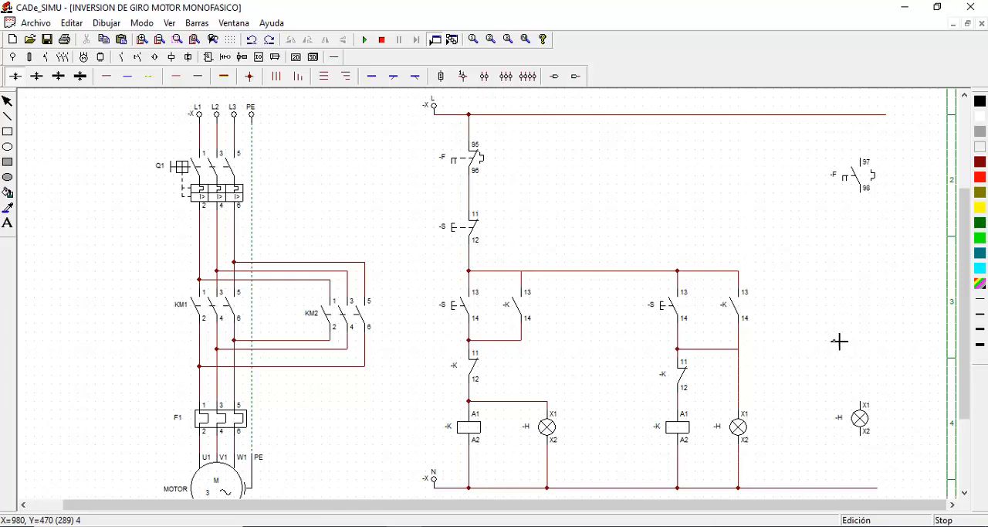
{"action": "left_click", "coordinate": [6, 101]}
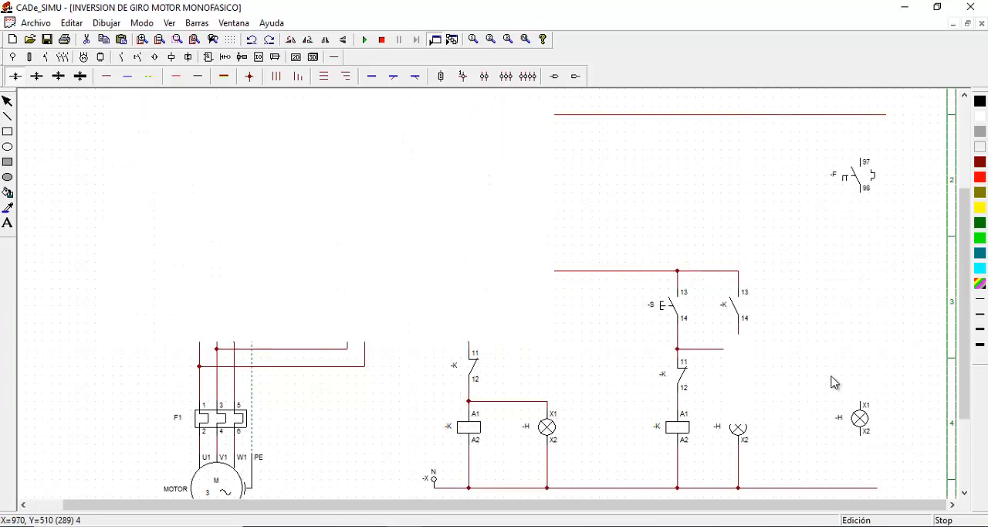
{"action": "left_click", "coordinate": [105, 84]}
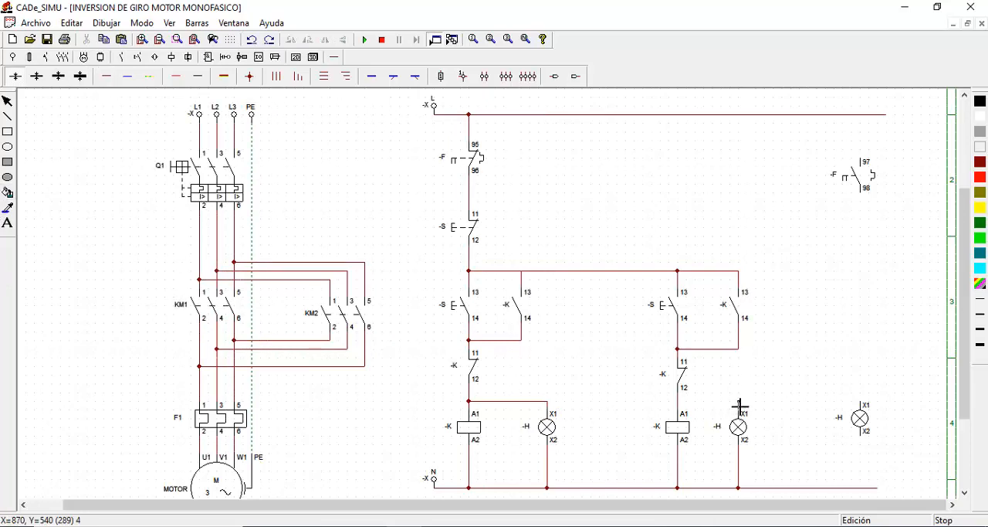
{"action": "left_click_drag", "start_coordinate": [740, 401], "coordinate": [685, 406]}
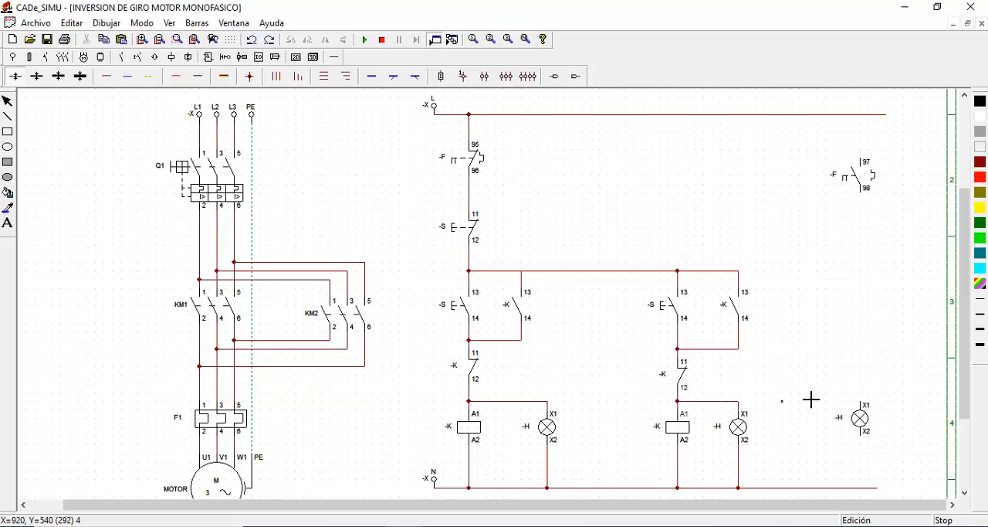
{"action": "left_click", "coordinate": [7, 104]}
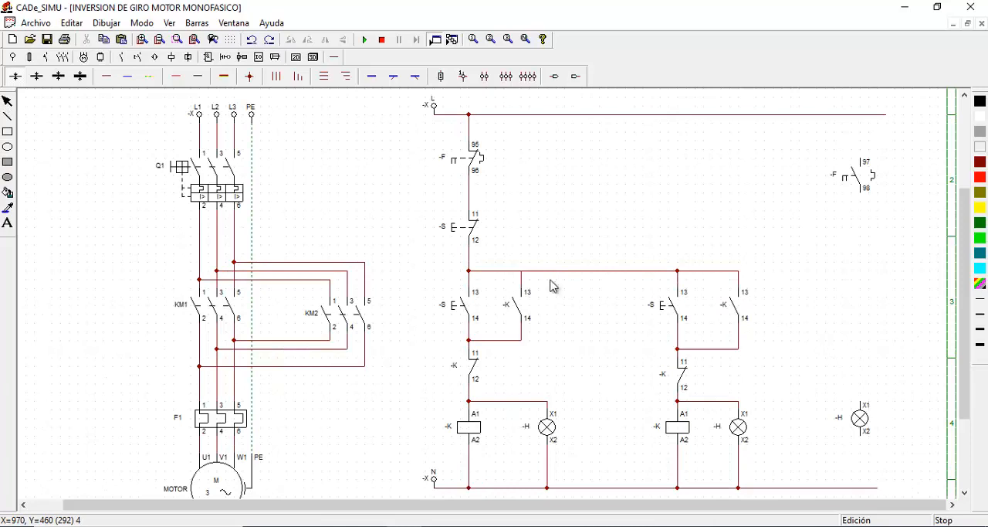
Wire the open thermal contact 97-98 and the lamp beneath it in series between the supply and neutral lines
{"action": "left_click", "coordinate": [106, 76]}
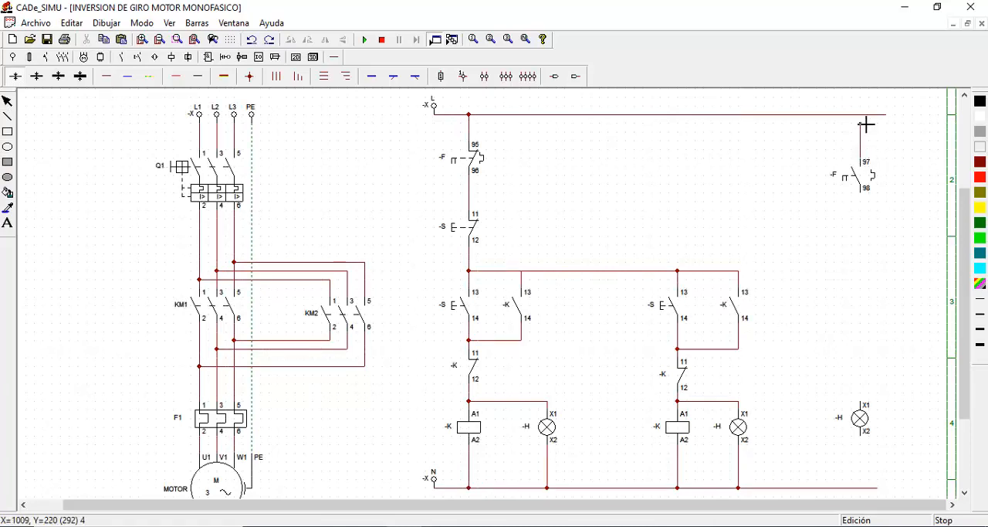
{"action": "left_click", "coordinate": [868, 122]}
{"action": "left_click_drag", "start_coordinate": [865, 200], "coordinate": [885, 403]}
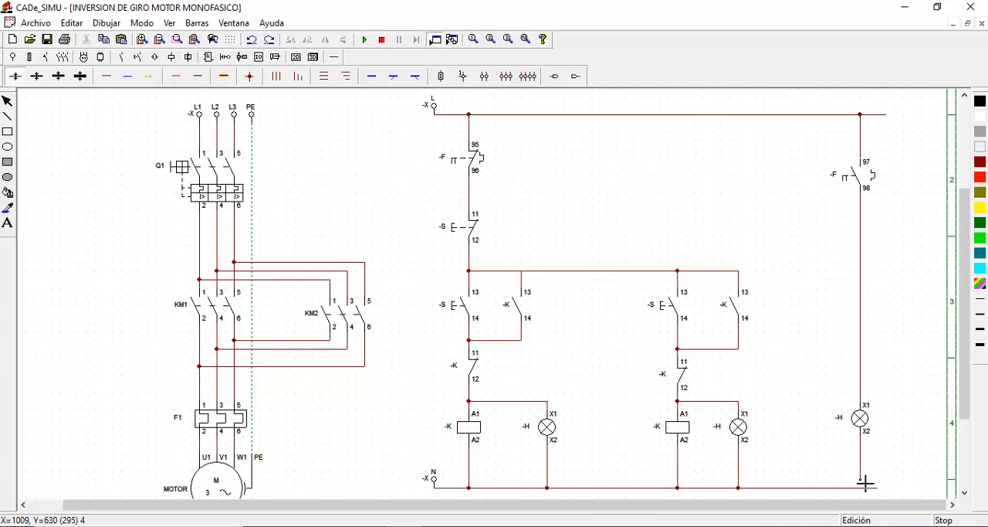
{"action": "left_click_drag", "start_coordinate": [867, 488], "coordinate": [861, 487]}
{"action": "left_click", "coordinate": [8, 101]}
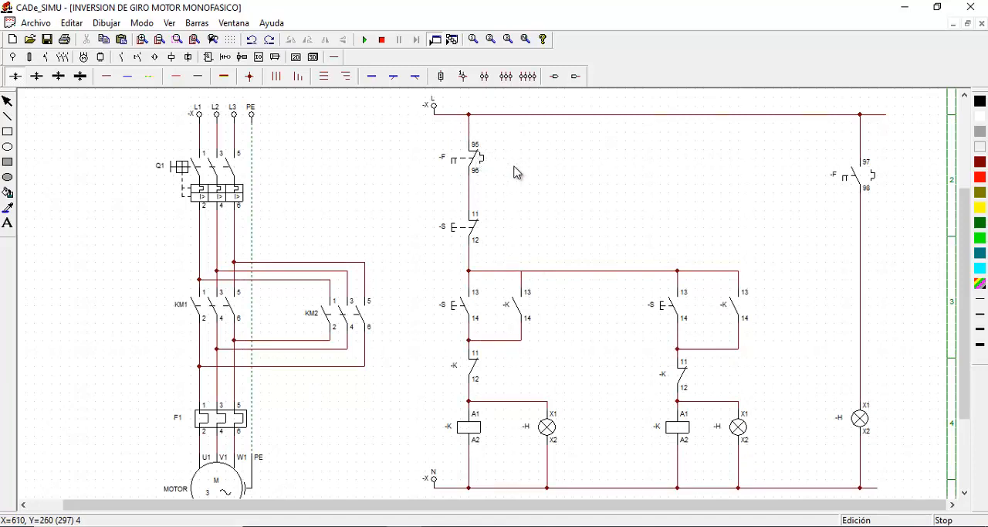
Name both the closed thermal contact 95-96 and the open thermal contact 97-98 F1
{"action": "left_click", "coordinate": [474, 166]}
{"action": "double_click", "coordinate": [474, 166]}
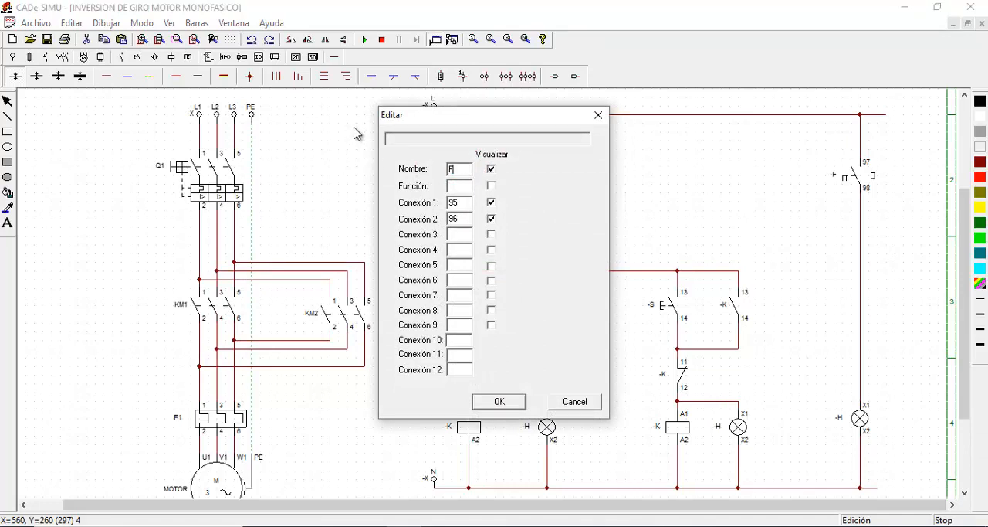
{"action": "type", "text": "F1"}
{"action": "left_click", "coordinate": [499, 401]}
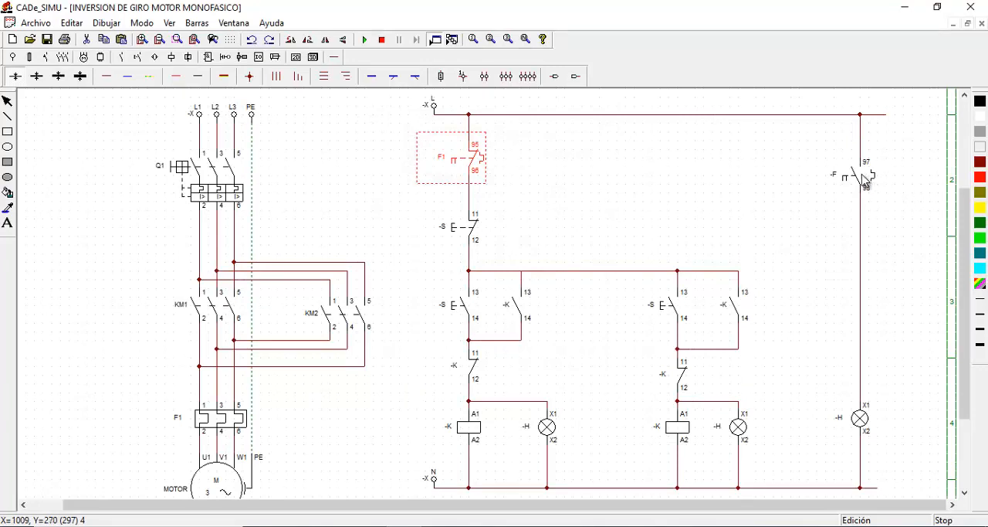
{"action": "double_click", "coordinate": [864, 179]}
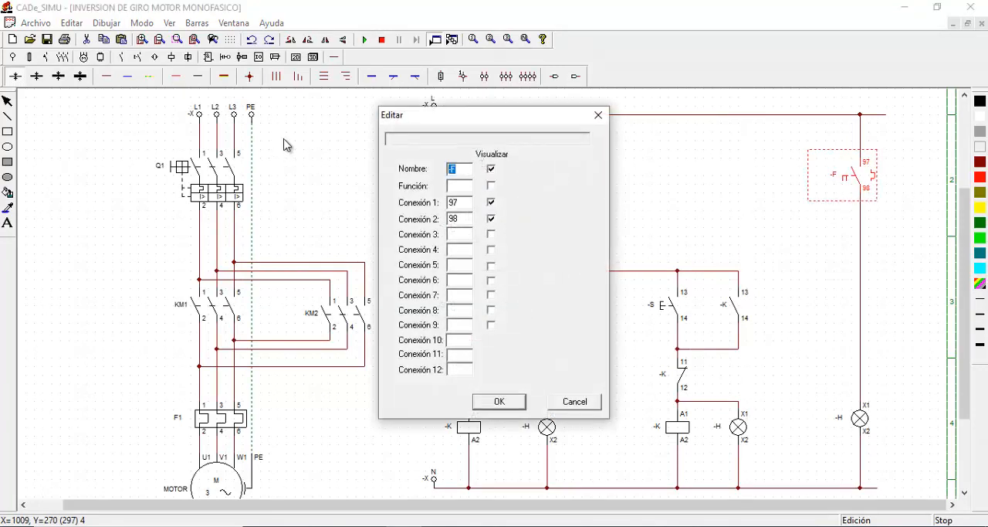
{"action": "left_click", "coordinate": [500, 403]}
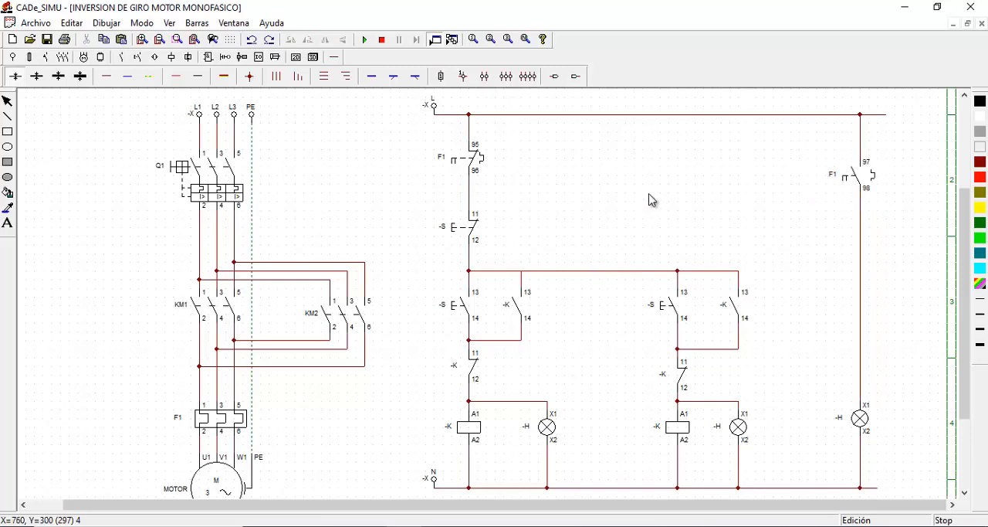
Name the closed pushbutton S1, the left branch's open pushbutton S2 and the right branch's open pushbutton S3
{"action": "left_click", "coordinate": [474, 222]}
{"action": "double_click", "coordinate": [473, 222]}
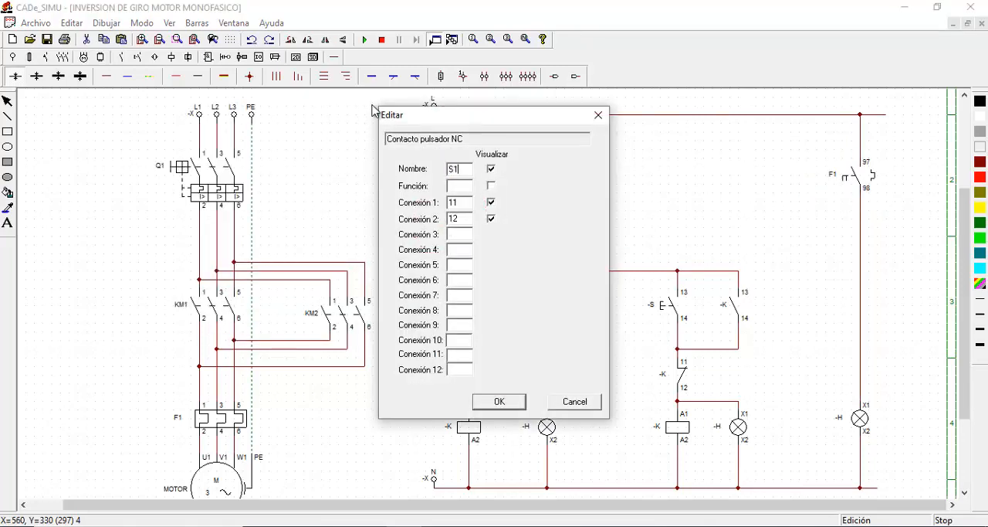
{"action": "left_click", "coordinate": [504, 402]}
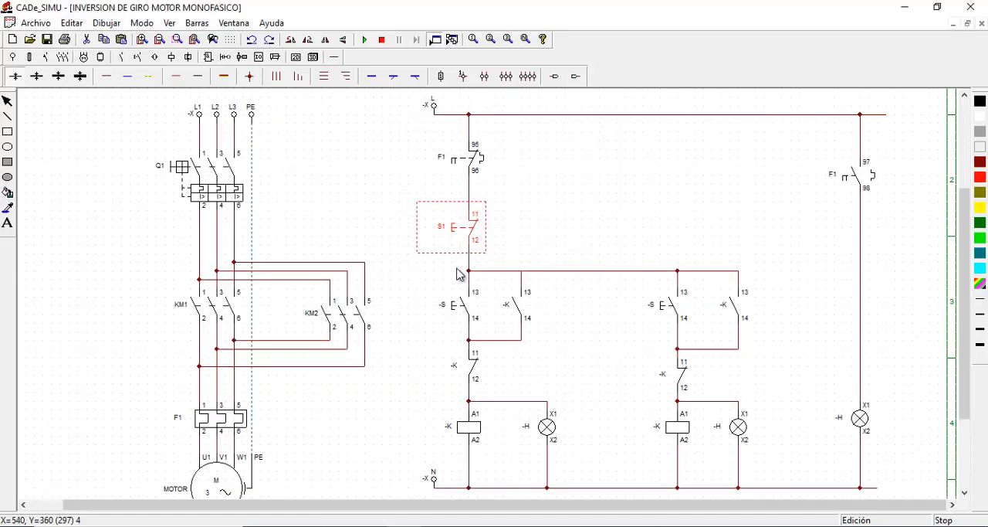
{"action": "left_click", "coordinate": [466, 306]}
{"action": "double_click", "coordinate": [466, 305]}
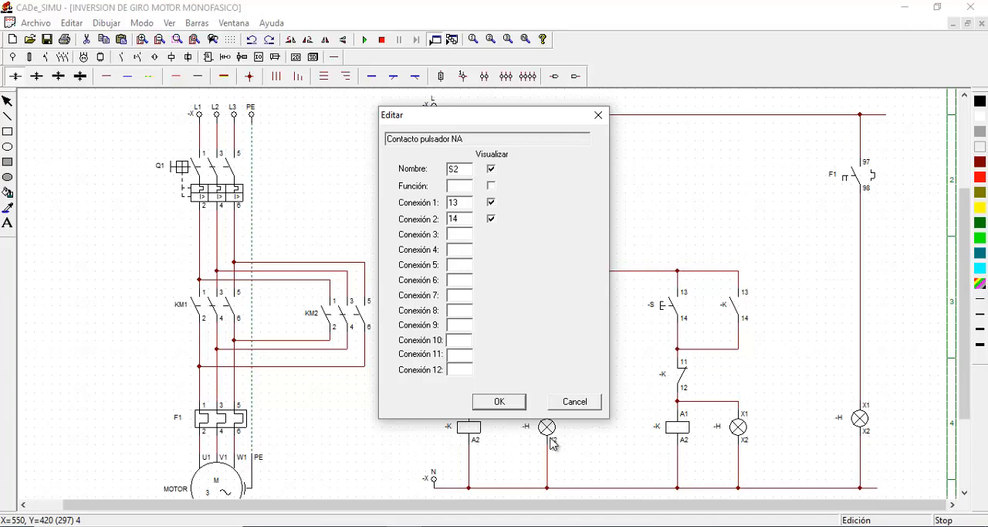
{"action": "left_click", "coordinate": [502, 401]}
{"action": "left_click", "coordinate": [669, 309]}
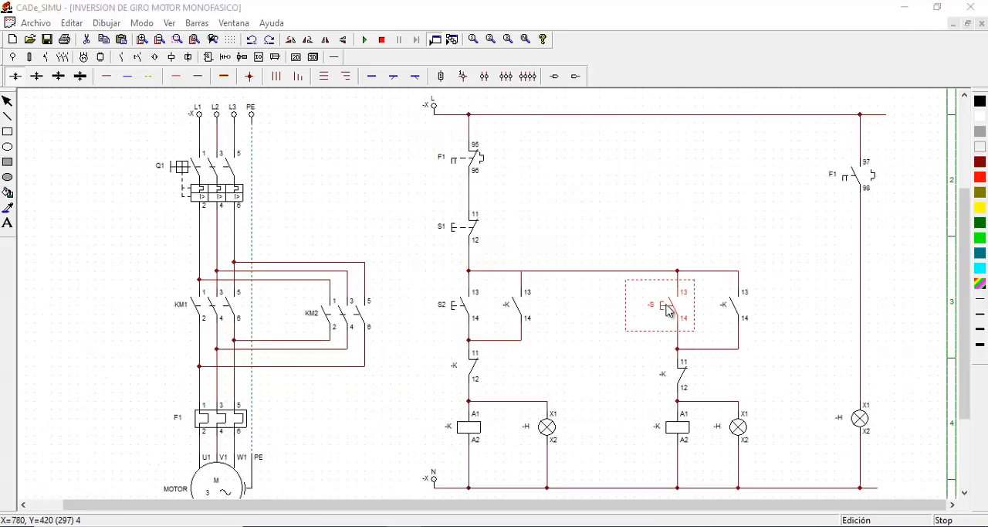
{"action": "double_click", "coordinate": [669, 308]}
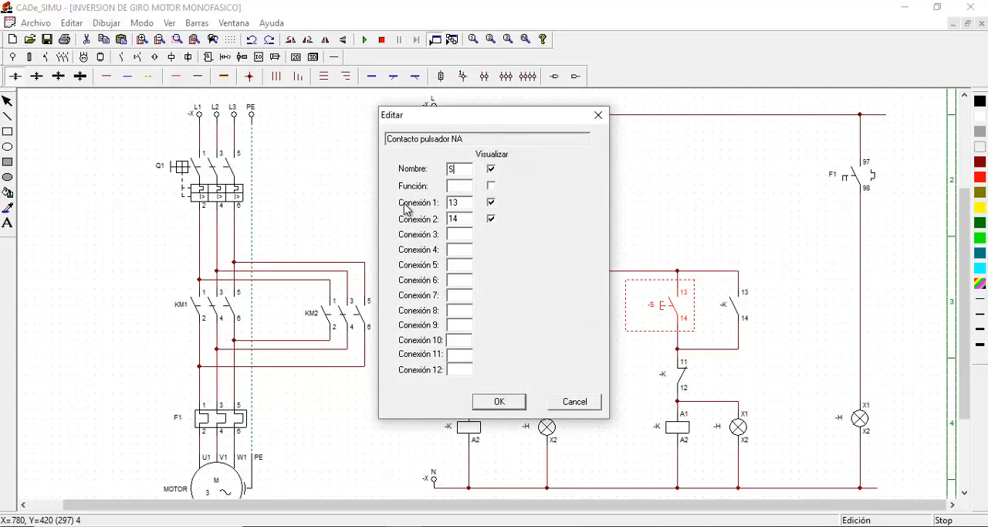
{"action": "type", "text": "S3"}
{"action": "left_click", "coordinate": [510, 400]}
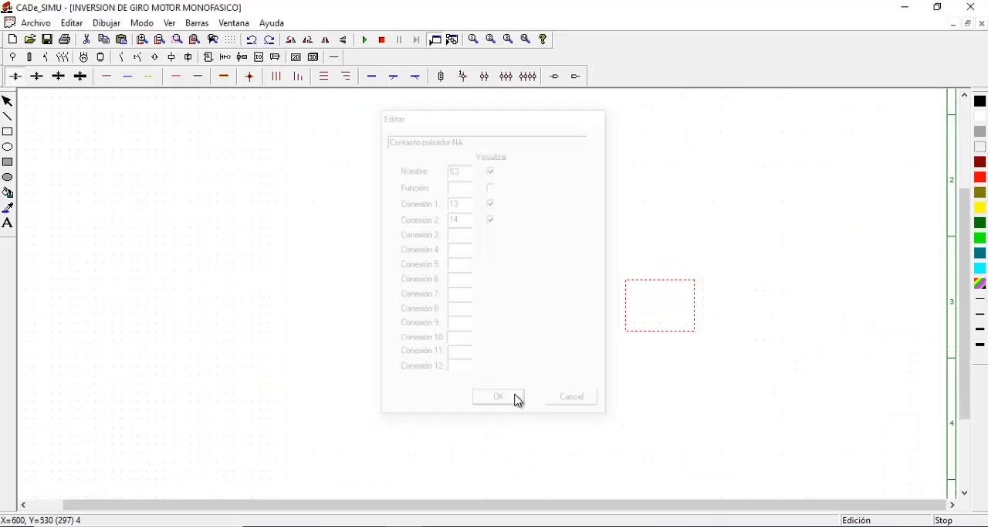
Name the left branch's coil KM1 and the right branch's coil KM2
{"action": "scroll", "coordinate": [586, 322], "scroll_direction": "down", "scroll_amount": 1}
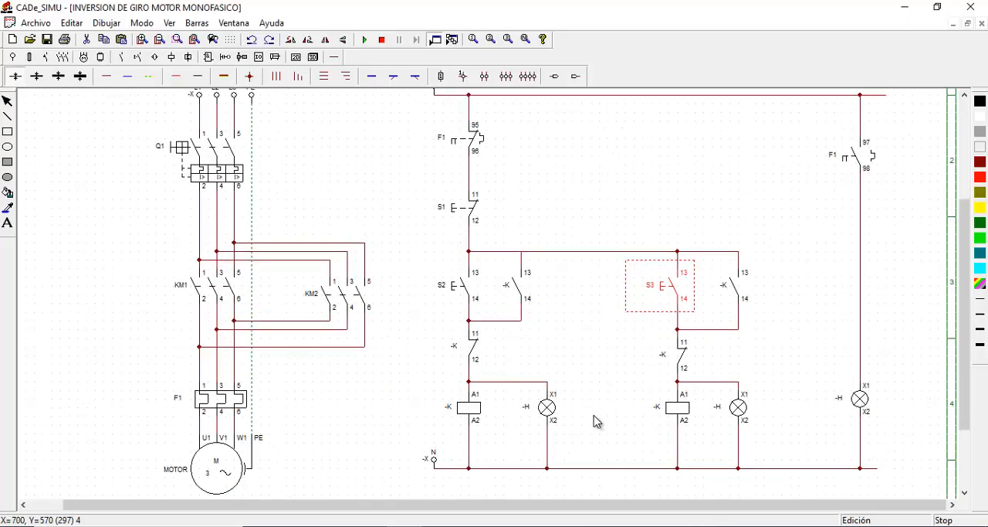
{"action": "left_click", "coordinate": [463, 407]}
{"action": "double_click", "coordinate": [464, 408]}
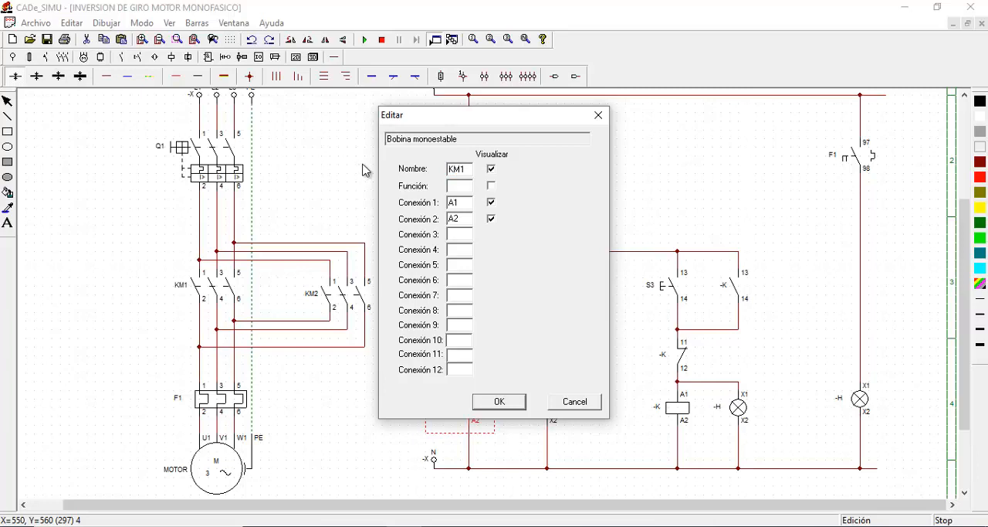
{"action": "left_click", "coordinate": [502, 401]}
{"action": "double_click", "coordinate": [666, 411]}
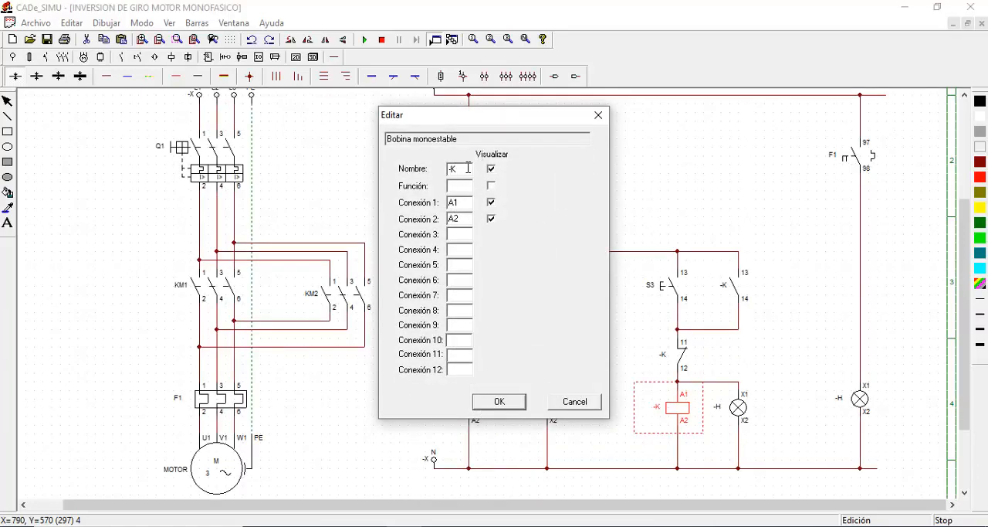
{"action": "type", "text": "KM2"}
{"action": "left_click", "coordinate": [500, 401]}
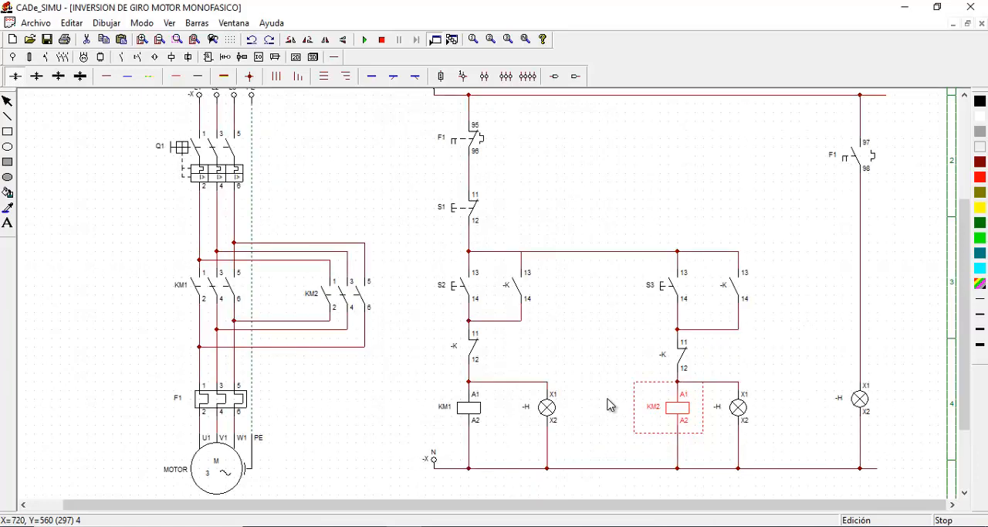
Name the lamp beside coil KM1 SH, the lamp beside coil KM2 SA and the thermal contact's lamp FALLA
{"action": "double_click", "coordinate": [549, 407]}
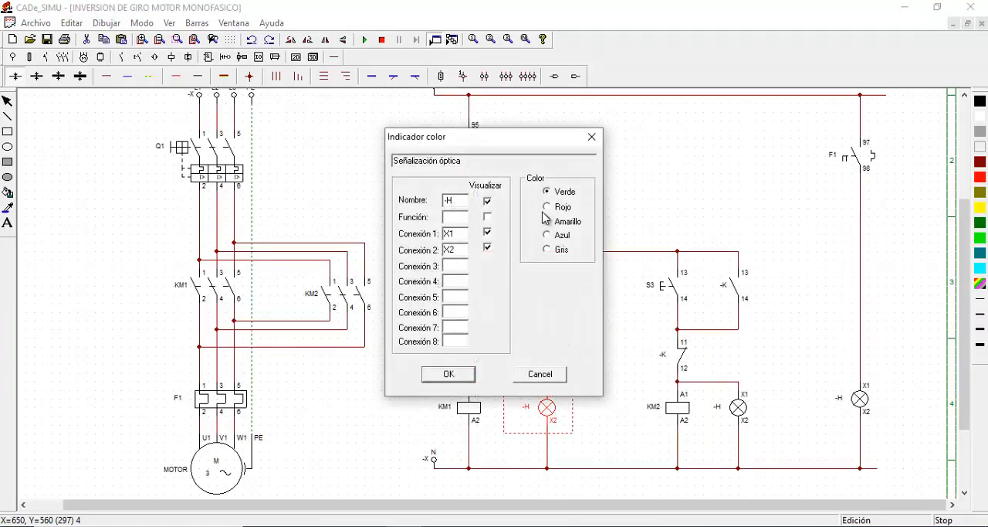
{"action": "double_click", "coordinate": [446, 203]}
{"action": "left_click", "coordinate": [450, 374]}
{"action": "double_click", "coordinate": [738, 407]}
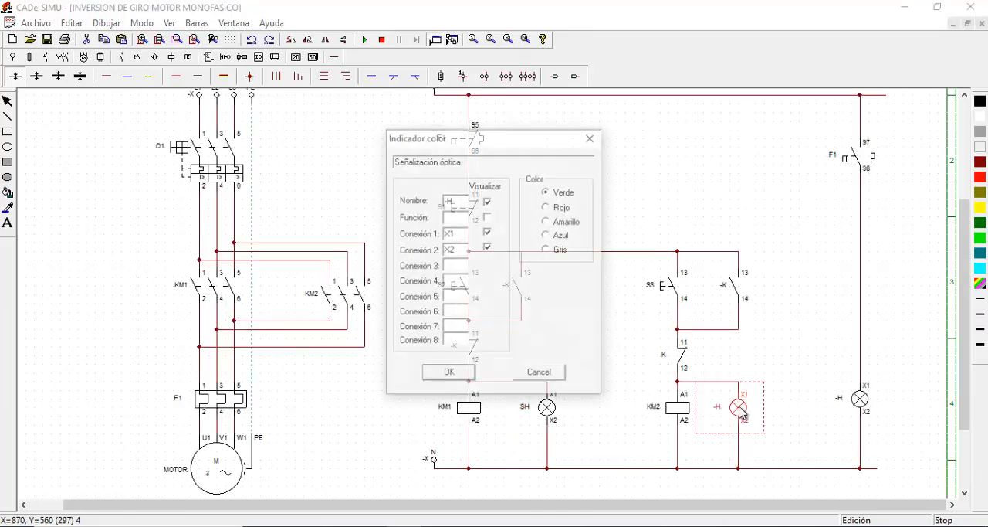
{"action": "left_click_drag", "start_coordinate": [415, 205], "coordinate": [332, 176]}
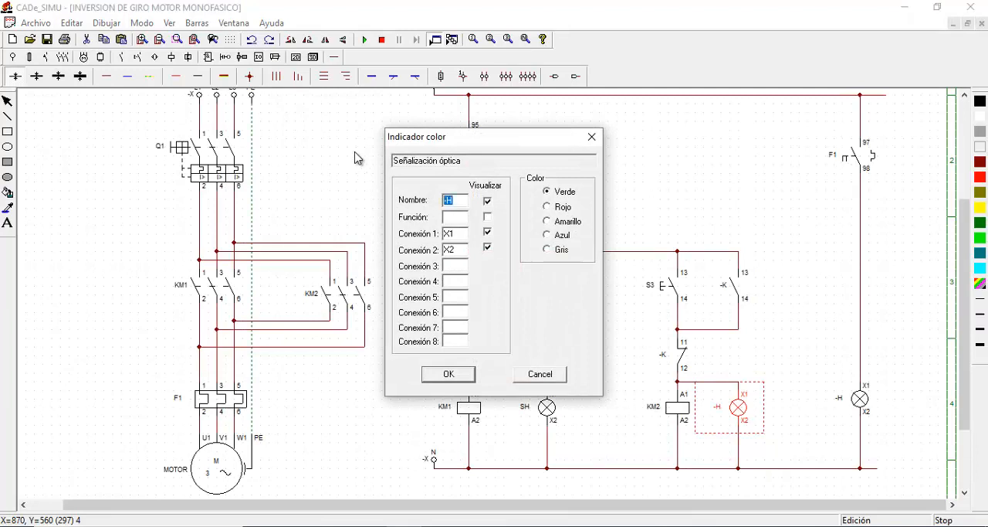
{"action": "left_click", "coordinate": [451, 376]}
{"action": "left_click", "coordinate": [787, 346]}
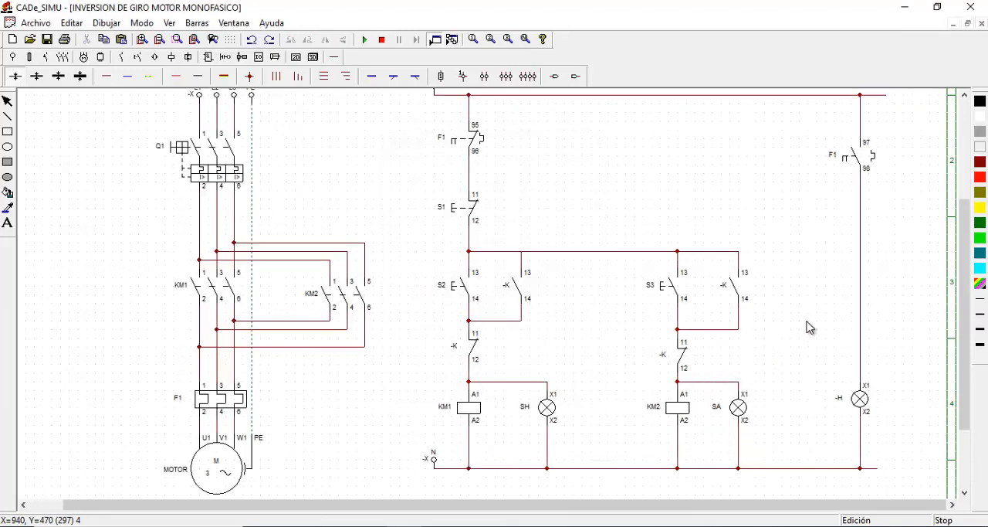
{"action": "double_click", "coordinate": [867, 398]}
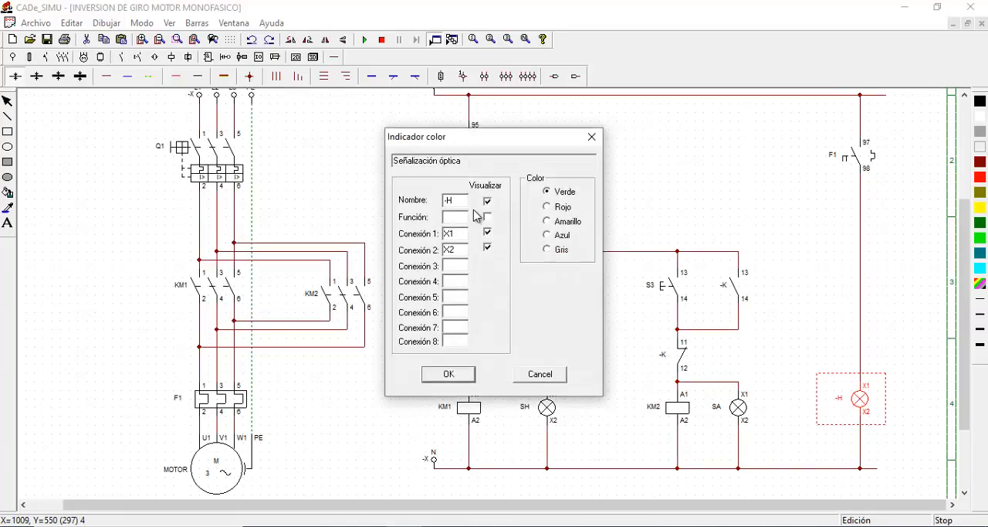
{"action": "double_click", "coordinate": [456, 200]}
{"action": "left_click", "coordinate": [451, 376]}
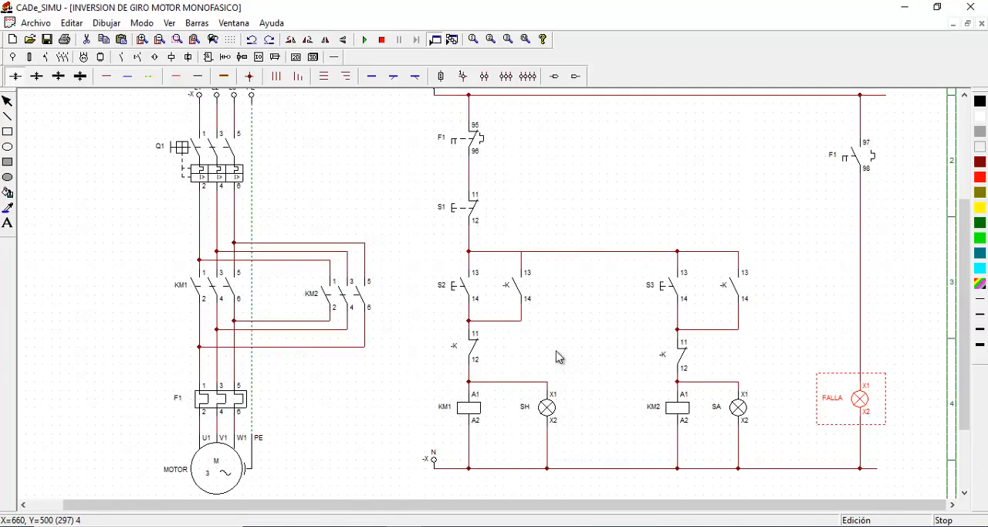
Name the open auxiliary contact 13-14 beside S2 KM1 and the one beside S3 KM2
{"action": "double_click", "coordinate": [521, 290]}
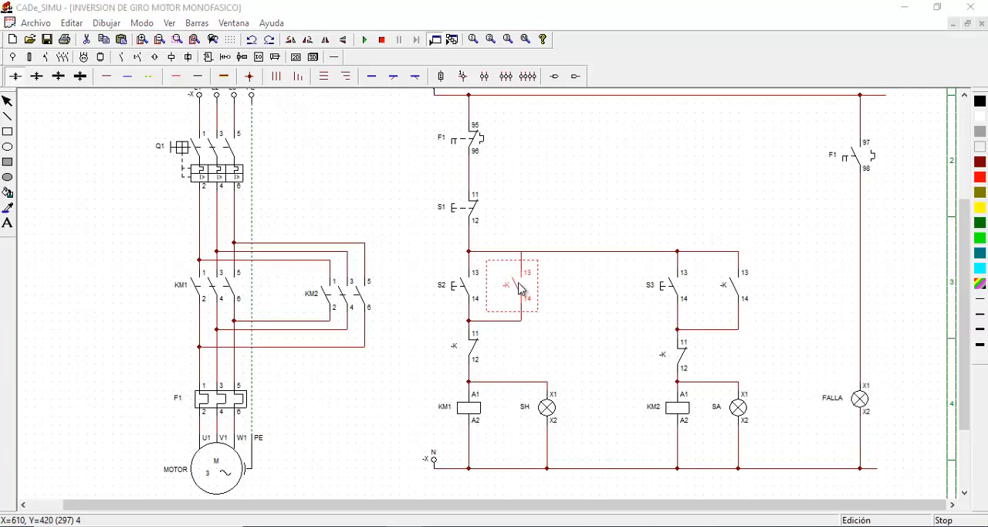
{"action": "left_click_drag", "start_coordinate": [476, 154], "coordinate": [659, 138]}
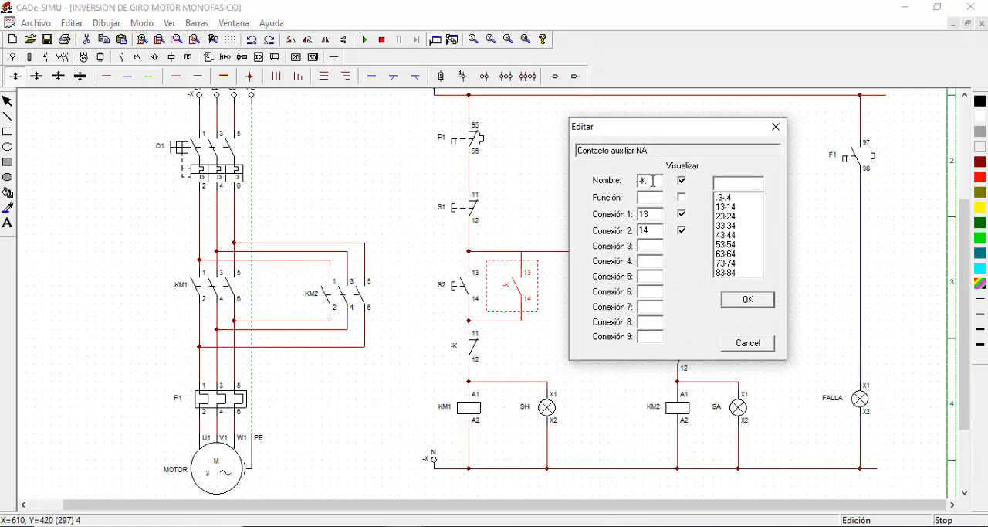
{"action": "left_click_drag", "start_coordinate": [617, 184], "coordinate": [567, 189]}
{"action": "left_click", "coordinate": [760, 301]}
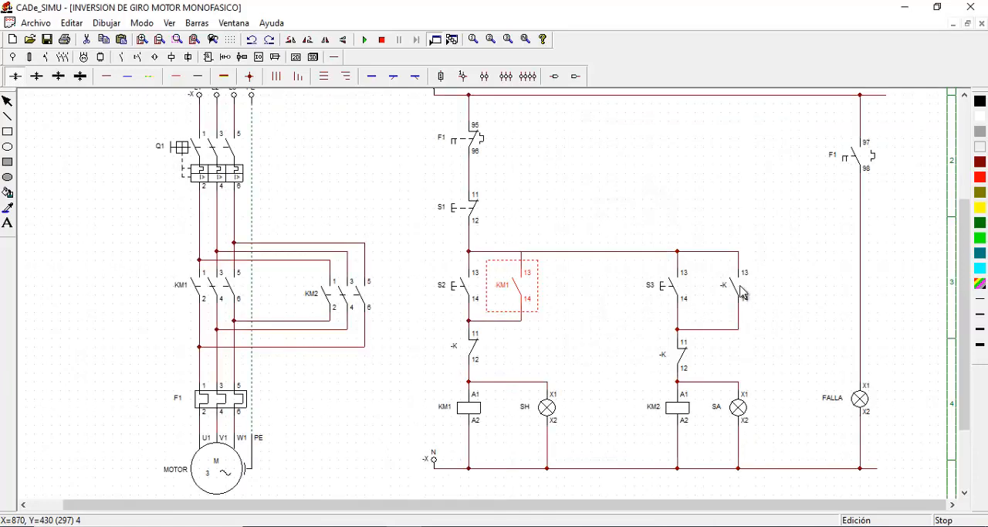
{"action": "double_click", "coordinate": [741, 292]}
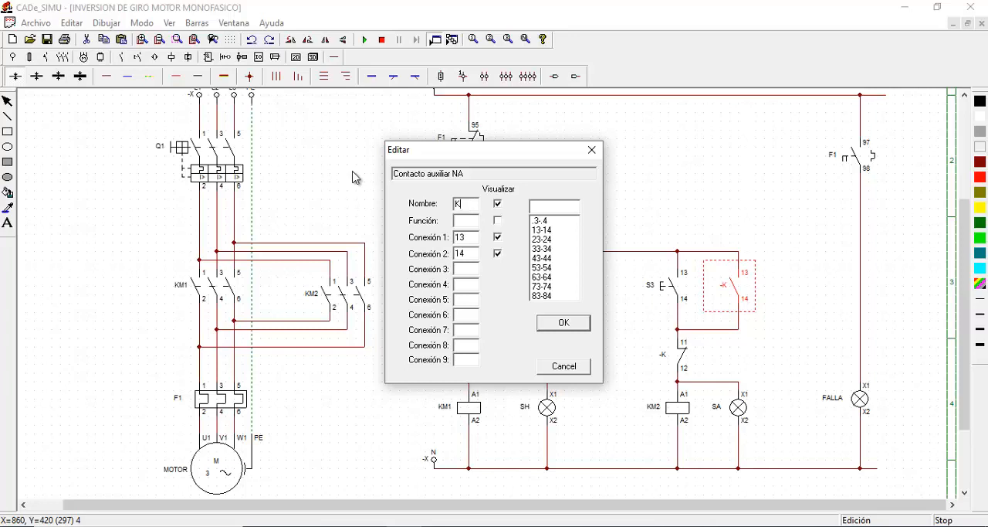
{"action": "type", "text": "KM2"}
{"action": "left_click", "coordinate": [578, 324]}
{"action": "left_click", "coordinate": [590, 343]}
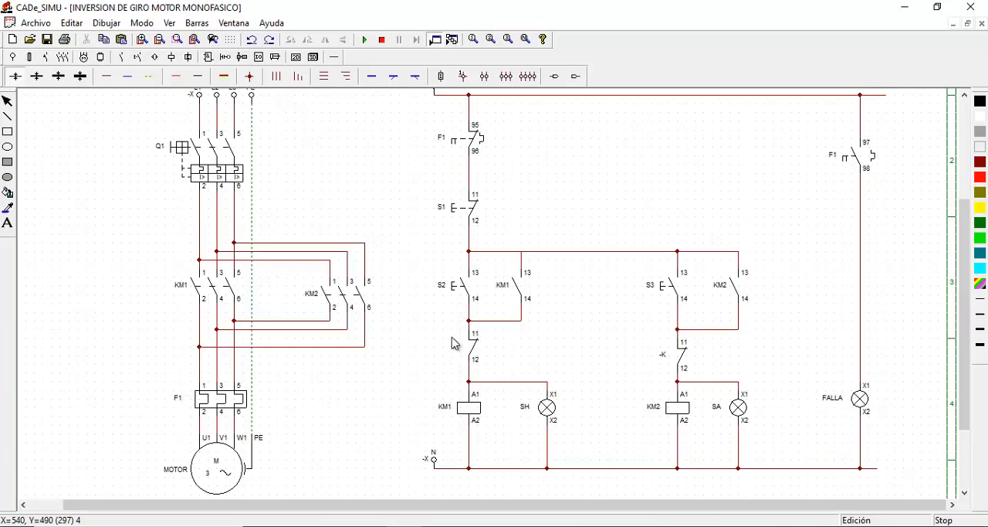
Name the closed auxiliary contact 11-12 above coil KM1 KM2 and the one above coil KM2 KM1
{"action": "double_click", "coordinate": [473, 356]}
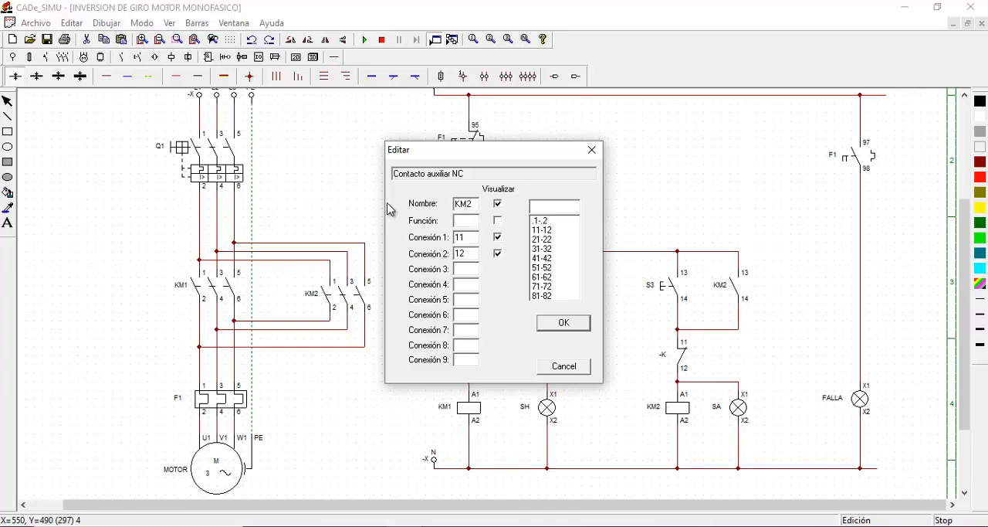
{"action": "left_click", "coordinate": [574, 328]}
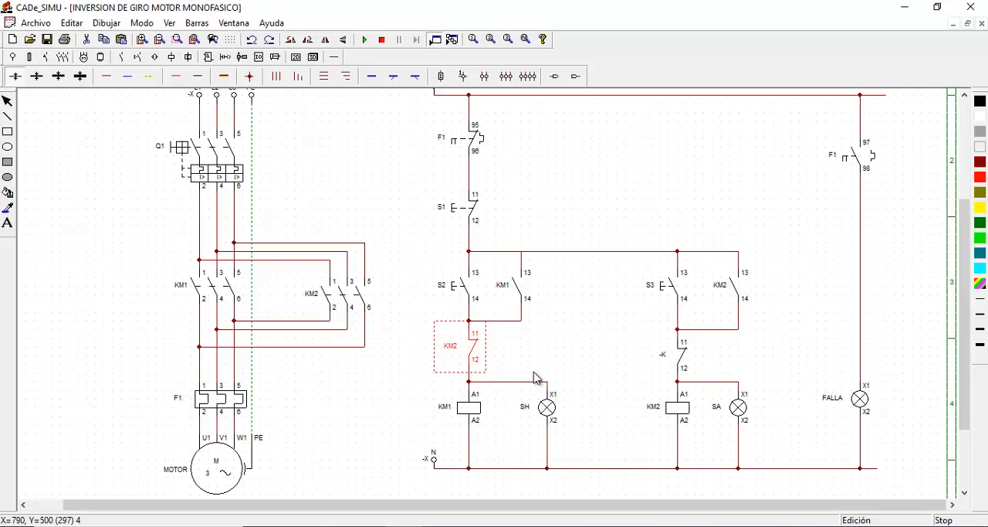
{"action": "double_click", "coordinate": [683, 359]}
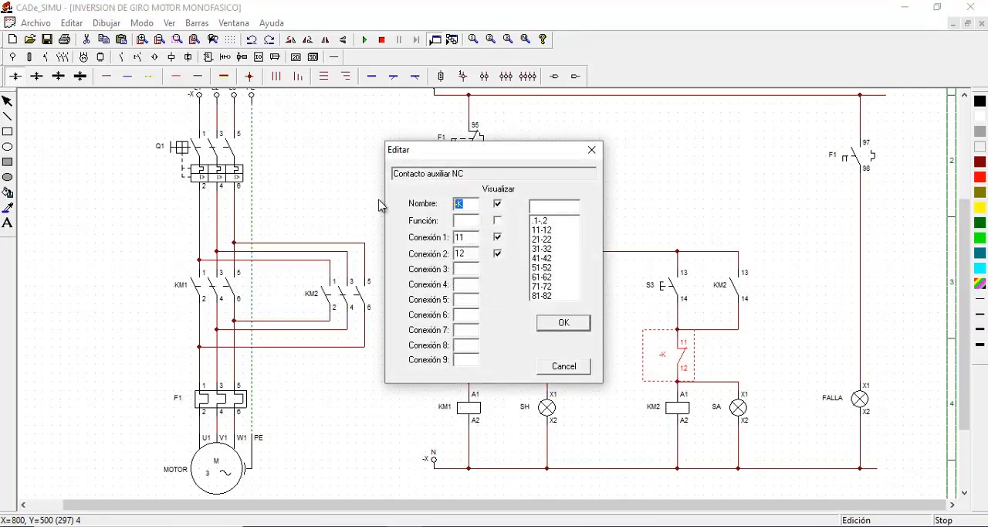
{"action": "type", "text": "KM1"}
{"action": "left_click", "coordinate": [568, 325]}
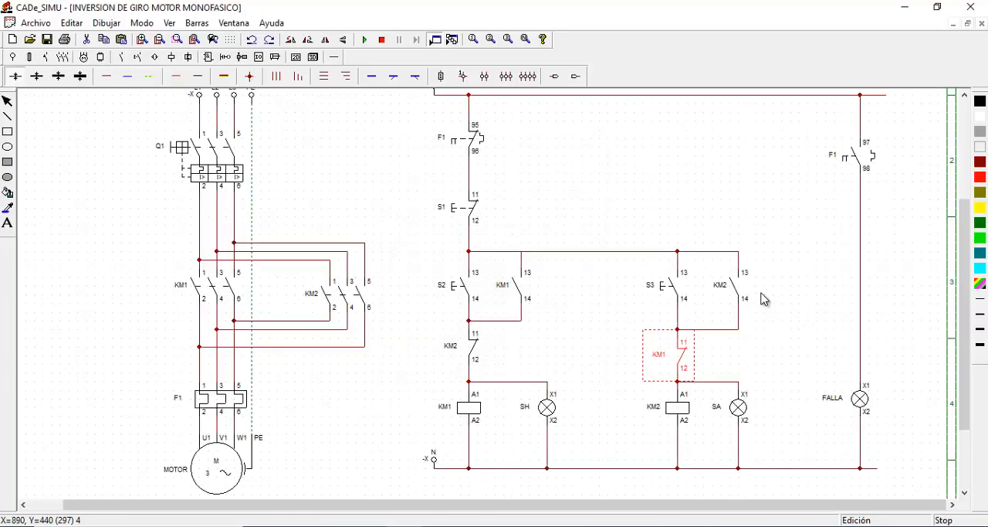
{"action": "left_click", "coordinate": [690, 153]}
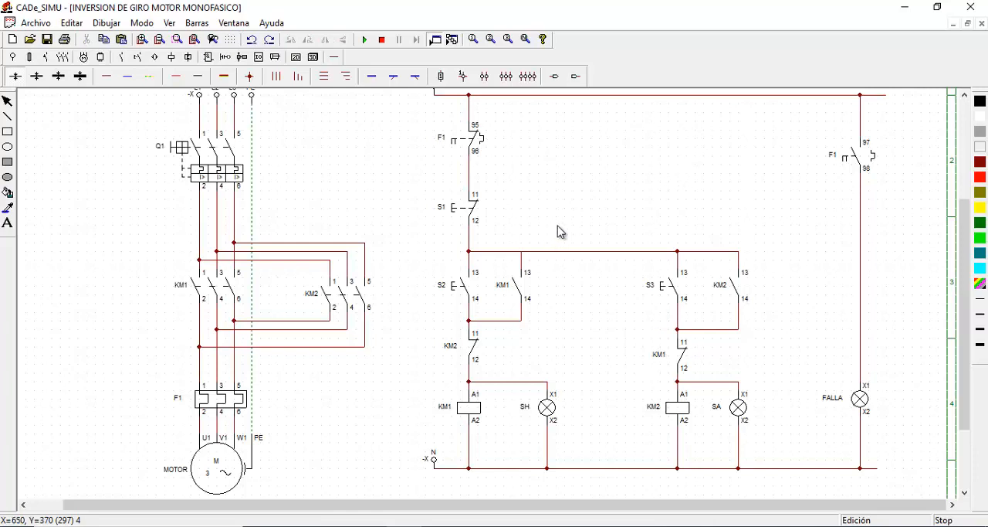
Start the simulation with breaker Q1 closed and run the motor through pushbutton S2
{"action": "left_click", "coordinate": [964, 94]}
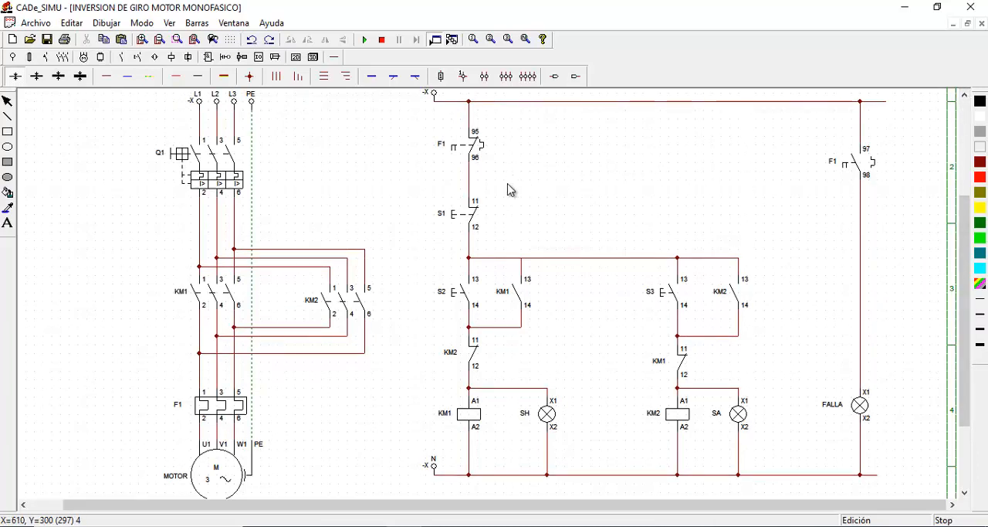
{"action": "left_click", "coordinate": [365, 39]}
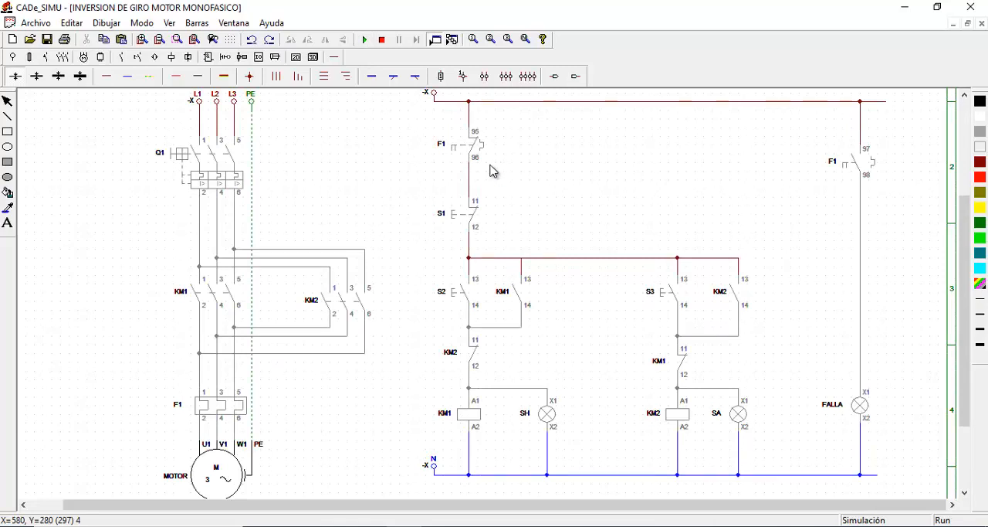
{"action": "left_click", "coordinate": [189, 165]}
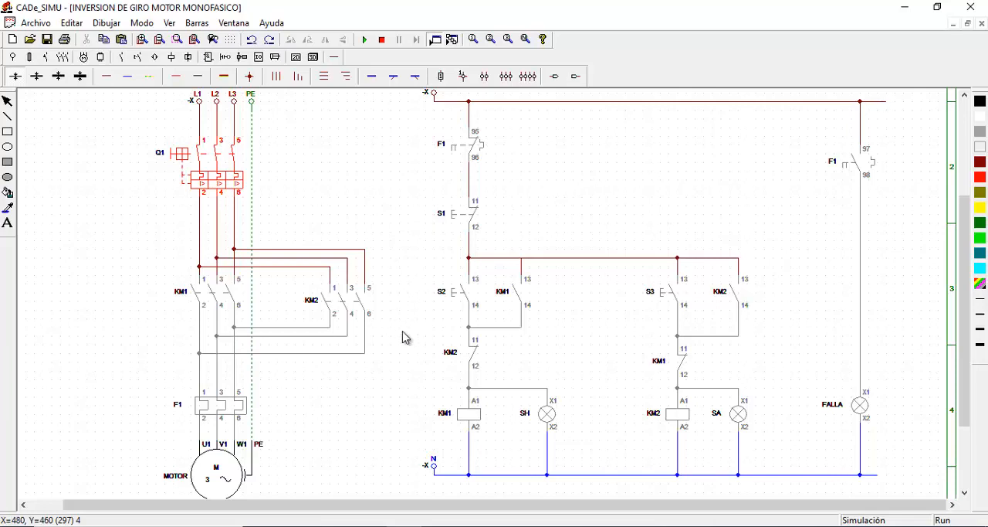
{"action": "left_click", "coordinate": [456, 298]}
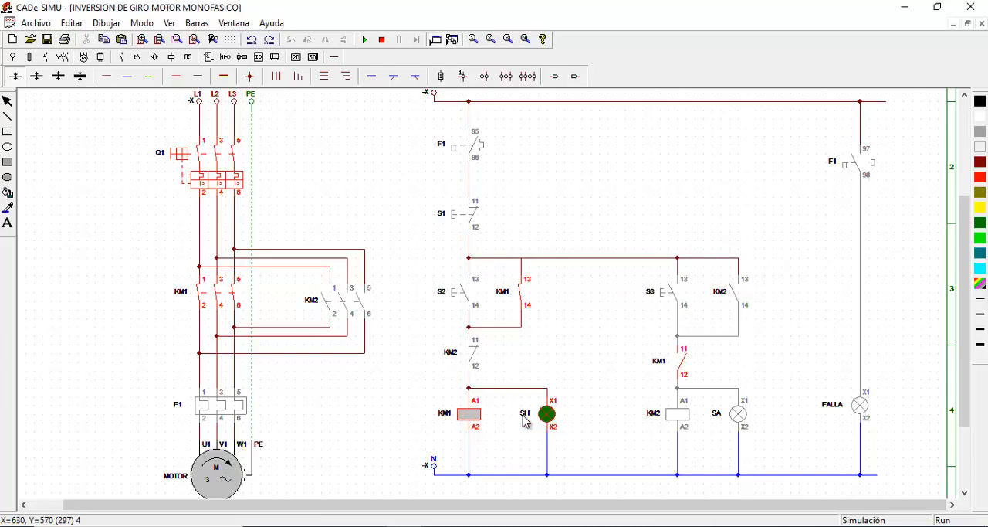
Test the interlock by operating S3 repeatedly while KM1 is energized, and reverse the motor by operating S1 before S3
{"action": "left_click", "coordinate": [656, 297]}
{"action": "left_click", "coordinate": [658, 298]}
{"action": "left_click", "coordinate": [658, 298]}
{"action": "left_click", "coordinate": [658, 298]}
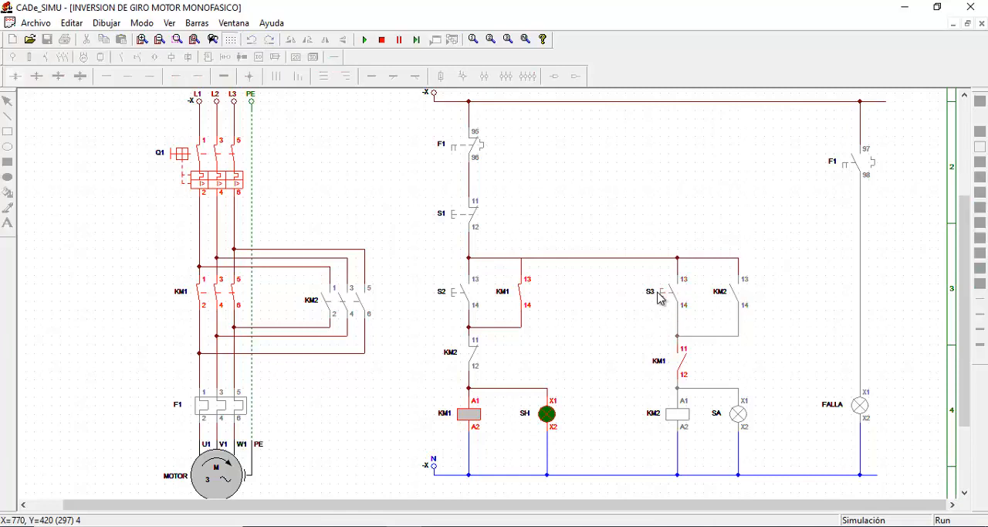
{"action": "left_click", "coordinate": [658, 298]}
{"action": "left_click", "coordinate": [658, 298]}
{"action": "left_click", "coordinate": [450, 217]}
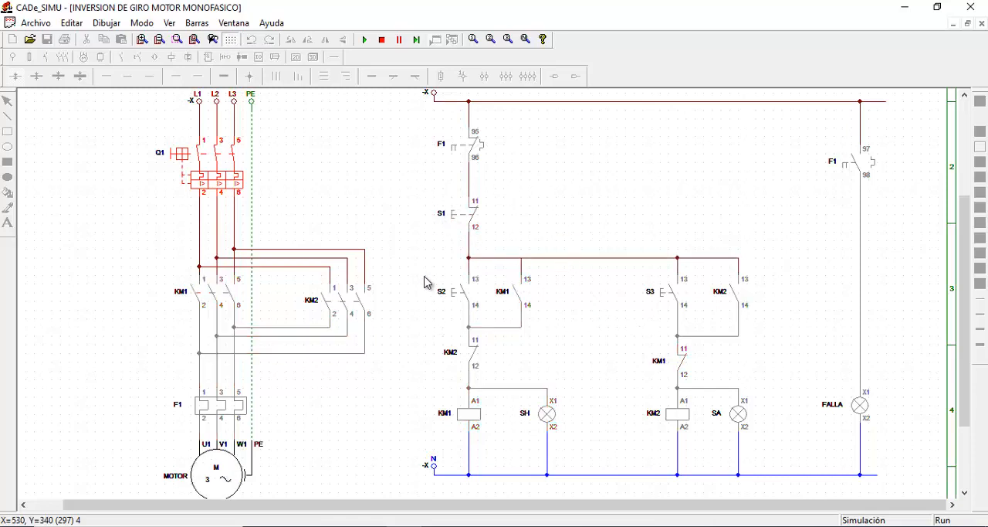
{"action": "left_click", "coordinate": [660, 297]}
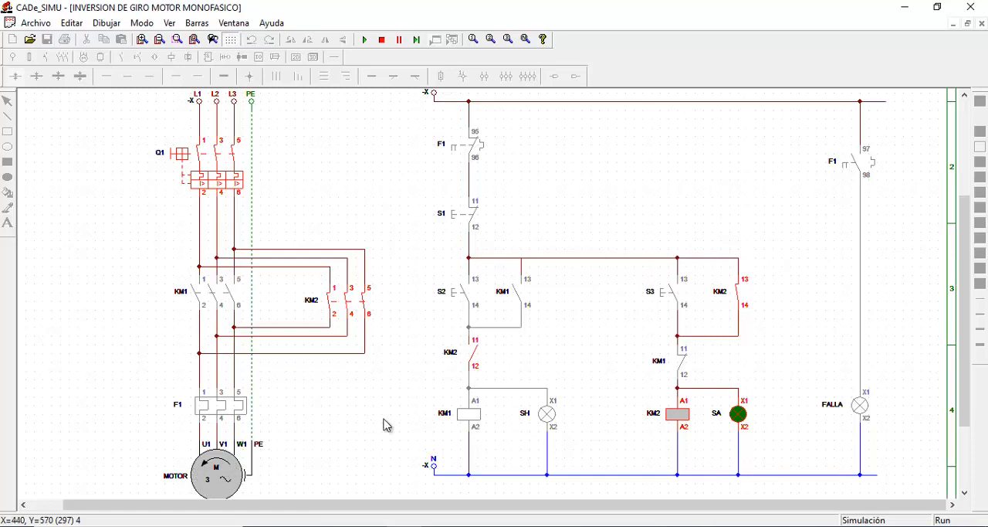
Test the opposite interlock by operating S2 repeatedly while coil KM2 is energized
{"action": "left_click", "coordinate": [454, 295]}
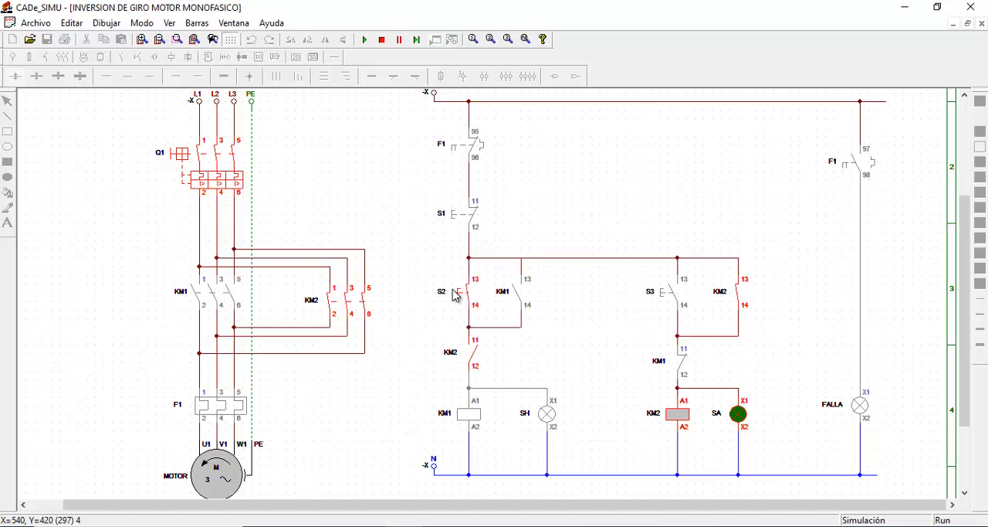
{"action": "left_click", "coordinate": [454, 295]}
{"action": "left_click", "coordinate": [454, 295]}
{"action": "left_click", "coordinate": [454, 295]}
{"action": "left_click", "coordinate": [454, 295]}
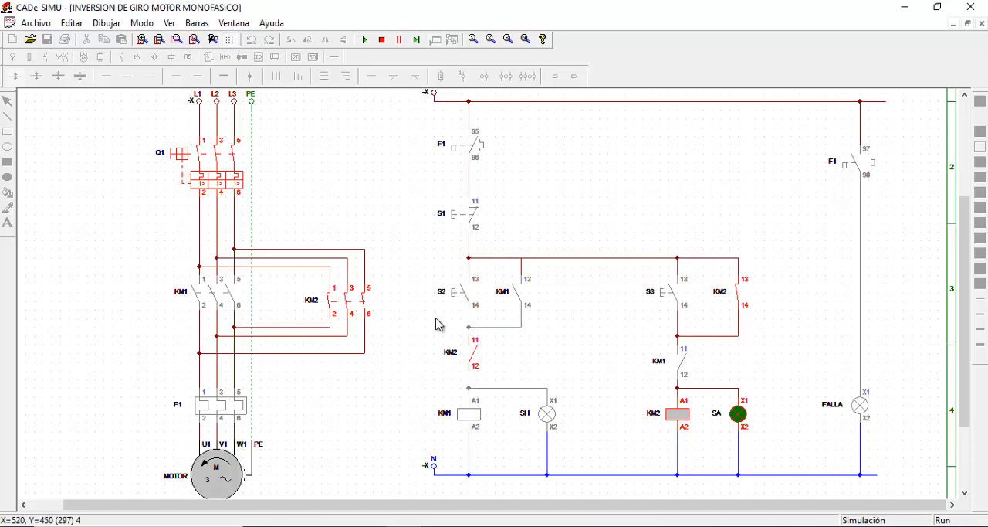
{"action": "left_click", "coordinate": [454, 293]}
Trip thermal relay F1 in the power circuit and stop the simulation
{"action": "left_click", "coordinate": [221, 409]}
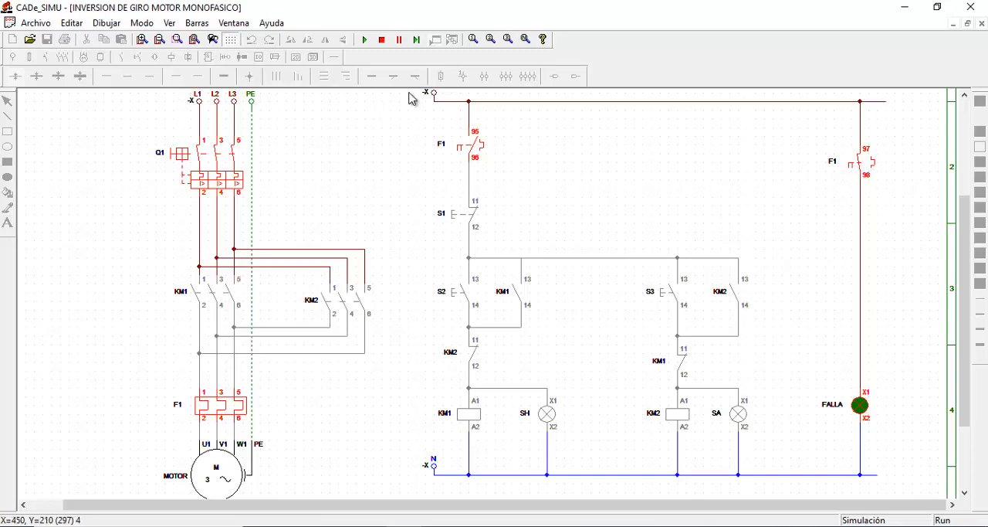
{"action": "left_click", "coordinate": [382, 41]}
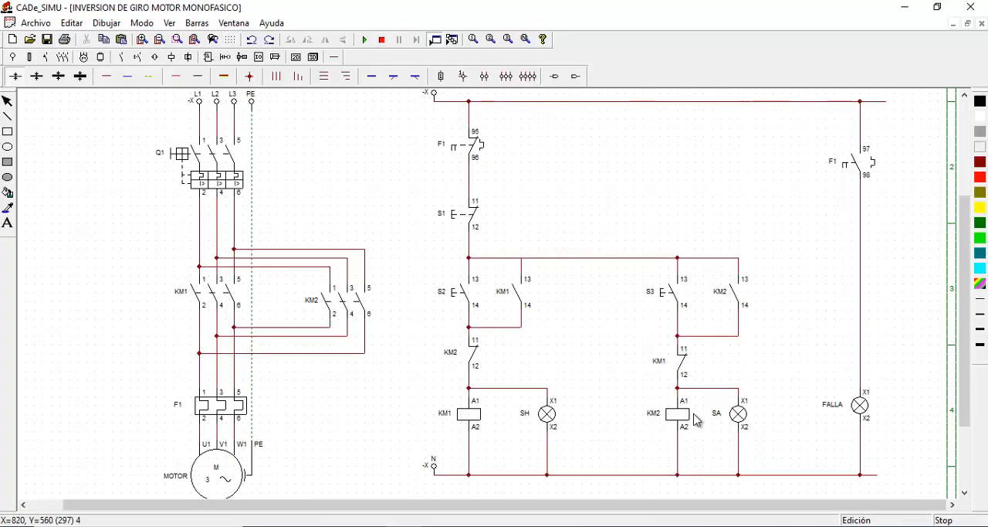
Set the indicator colour of lamp SA to Amarillo and of lamp FALLA to Rojo
{"action": "left_click", "coordinate": [737, 415]}
{"action": "double_click", "coordinate": [737, 415]}
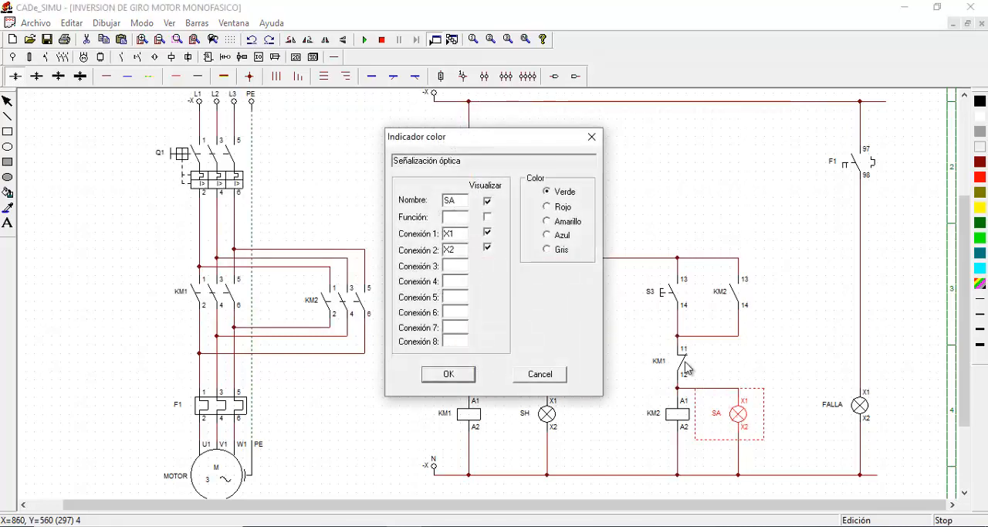
{"action": "left_click", "coordinate": [547, 222]}
{"action": "left_click", "coordinate": [449, 374]}
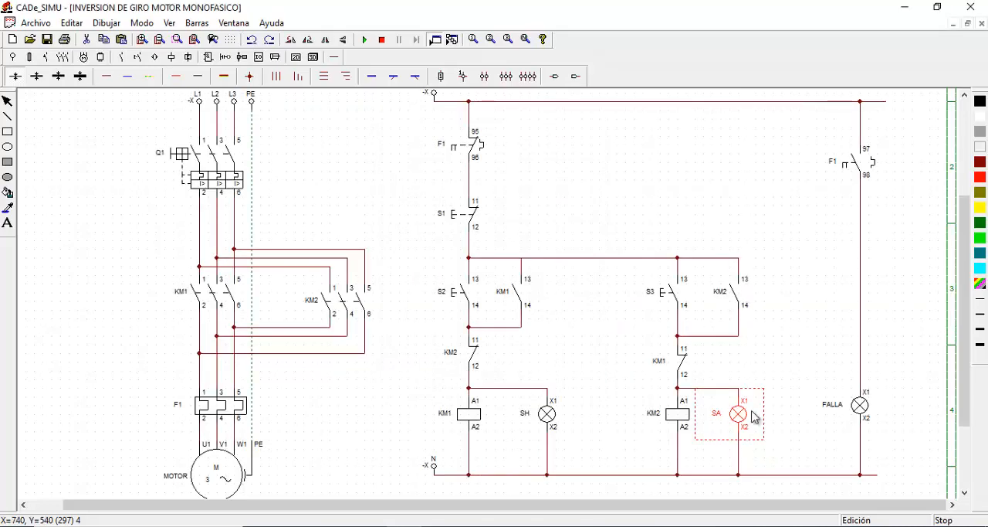
{"action": "double_click", "coordinate": [868, 406]}
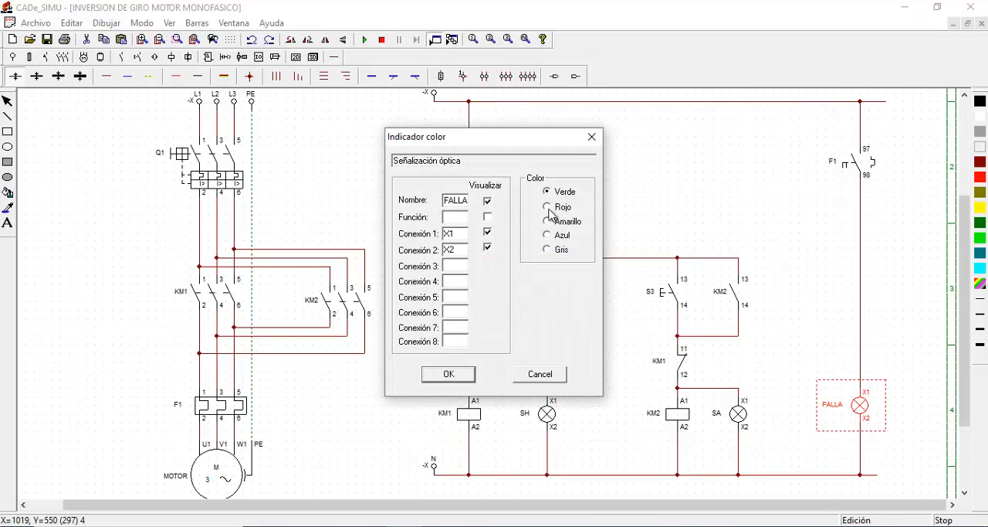
{"action": "left_click", "coordinate": [548, 207]}
{"action": "left_click", "coordinate": [448, 373]}
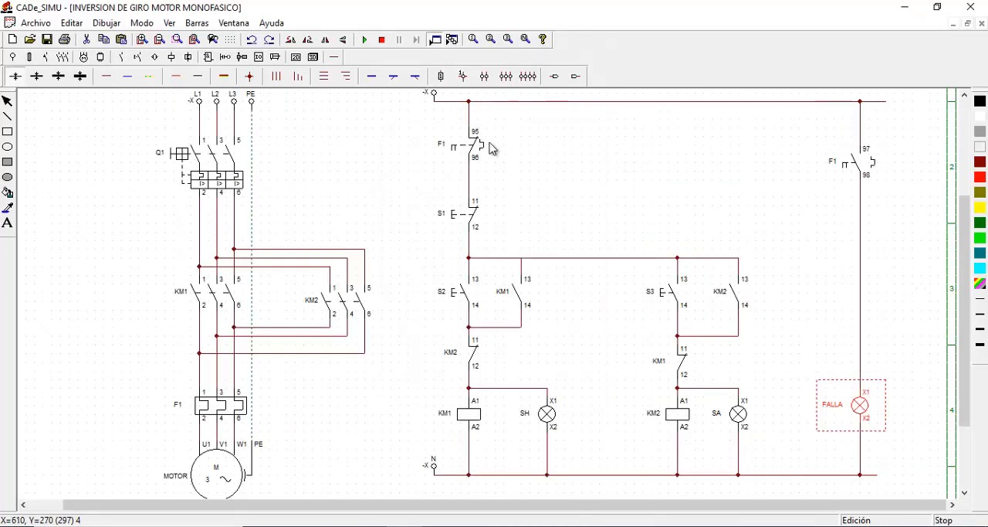
Rerun the simulation with Q1 closed and alternate the motor's direction with S2 and S3, stopping with S1 between changes
{"action": "left_click", "coordinate": [366, 40]}
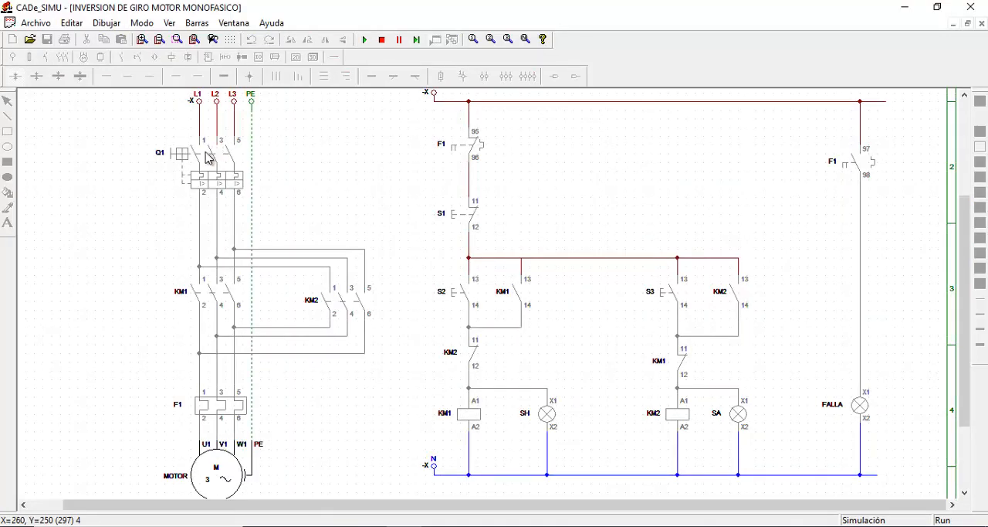
{"action": "left_click", "coordinate": [457, 295]}
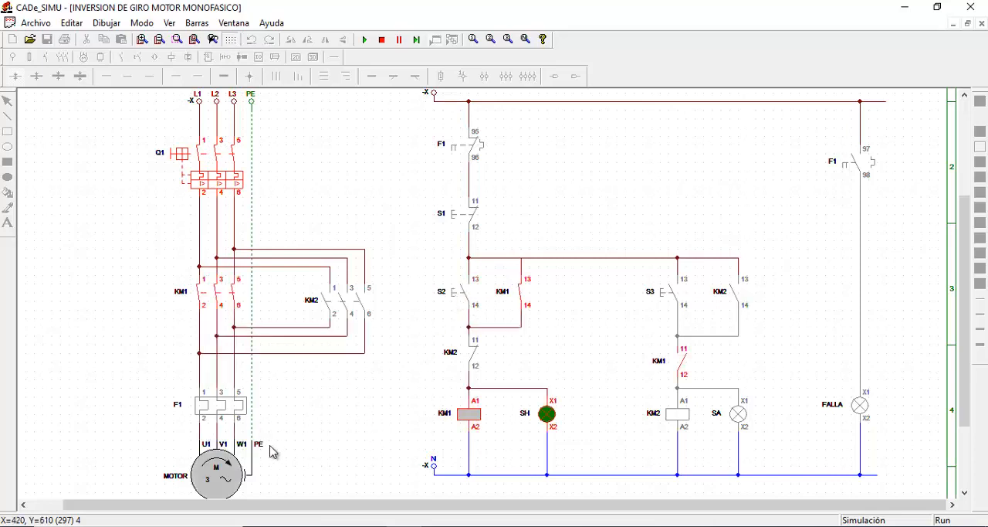
{"action": "left_click", "coordinate": [464, 216]}
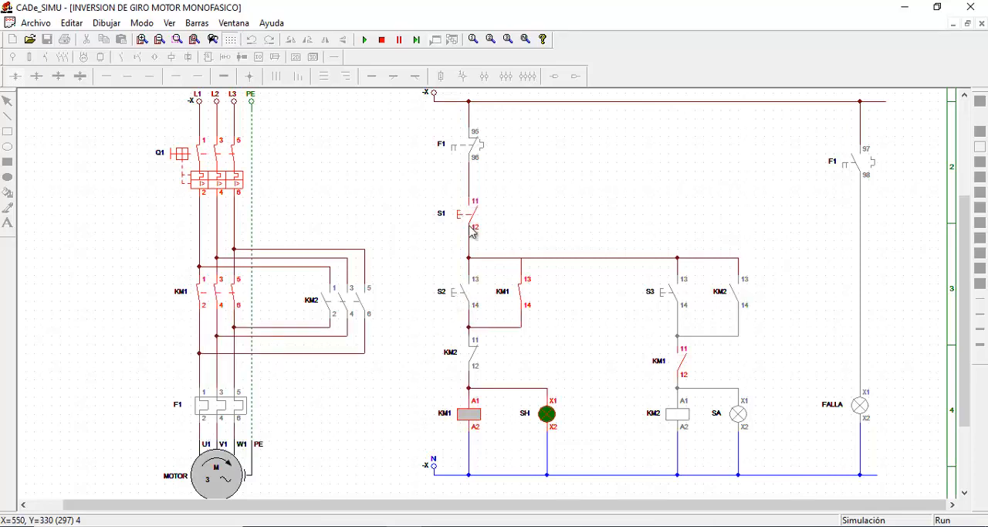
{"action": "left_click", "coordinate": [665, 295]}
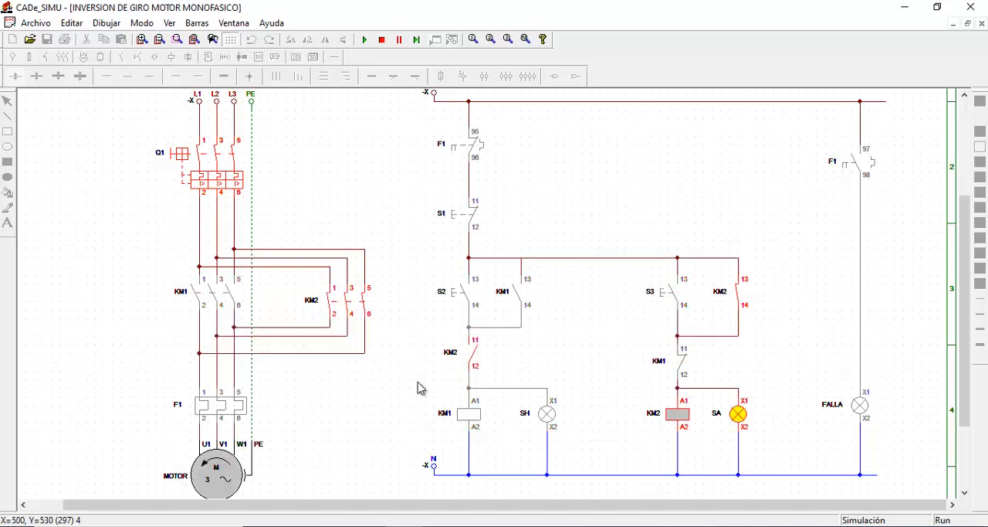
{"action": "left_click", "coordinate": [467, 221]}
{"action": "left_click", "coordinate": [463, 293]}
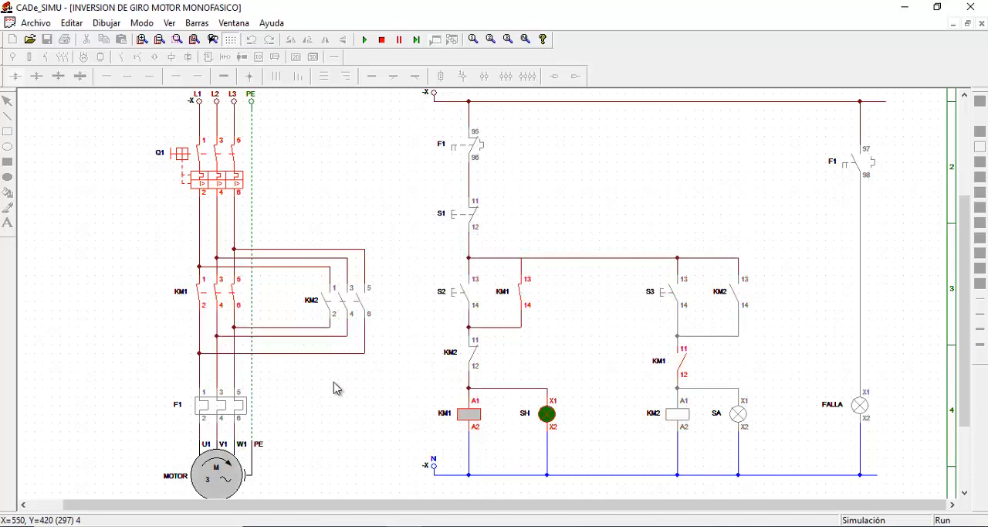
Recheck S3 while KM1 is energized, and switch to KM2 by operating S1 before S3
{"action": "left_click", "coordinate": [667, 296]}
{"action": "left_click", "coordinate": [667, 292]}
{"action": "left_click", "coordinate": [666, 292]}
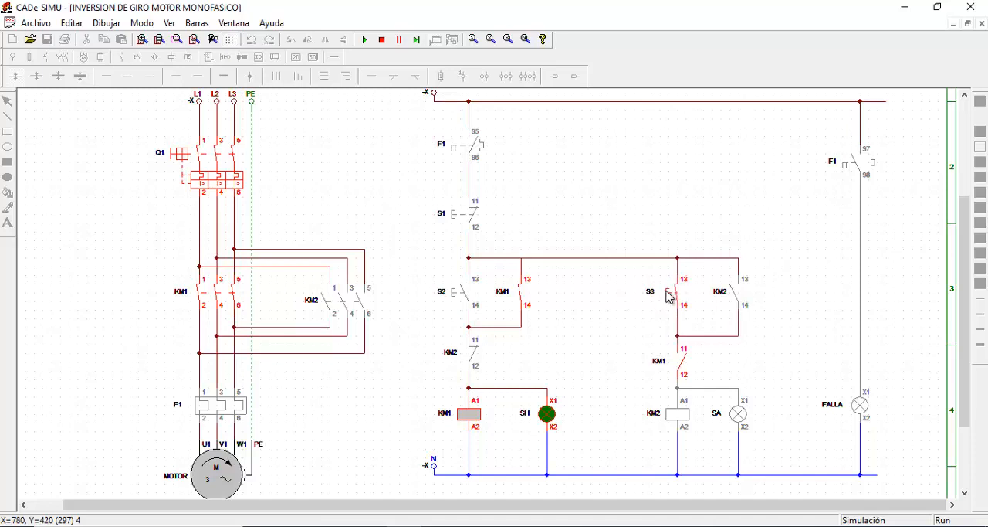
{"action": "left_click", "coordinate": [462, 224]}
{"action": "left_click", "coordinate": [669, 294]}
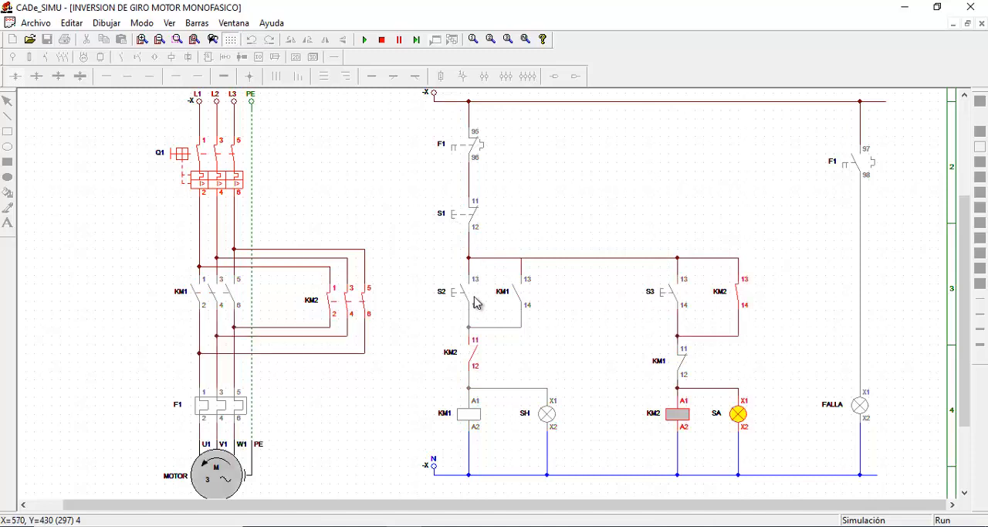
Recheck S2 while KM2 is energized, and switch back to KM1 by operating S1 before S2
{"action": "left_click", "coordinate": [466, 299]}
{"action": "left_click", "coordinate": [464, 300]}
{"action": "left_click", "coordinate": [462, 224]}
{"action": "left_click", "coordinate": [465, 298]}
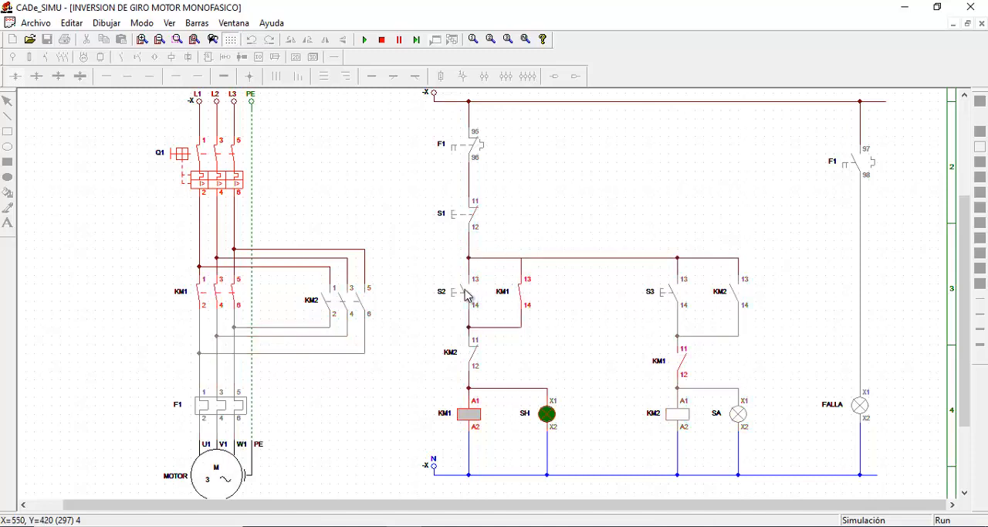
Trip and reset thermal relay F1 in the power circuit, and open breaker Q1
{"action": "left_click", "coordinate": [224, 412]}
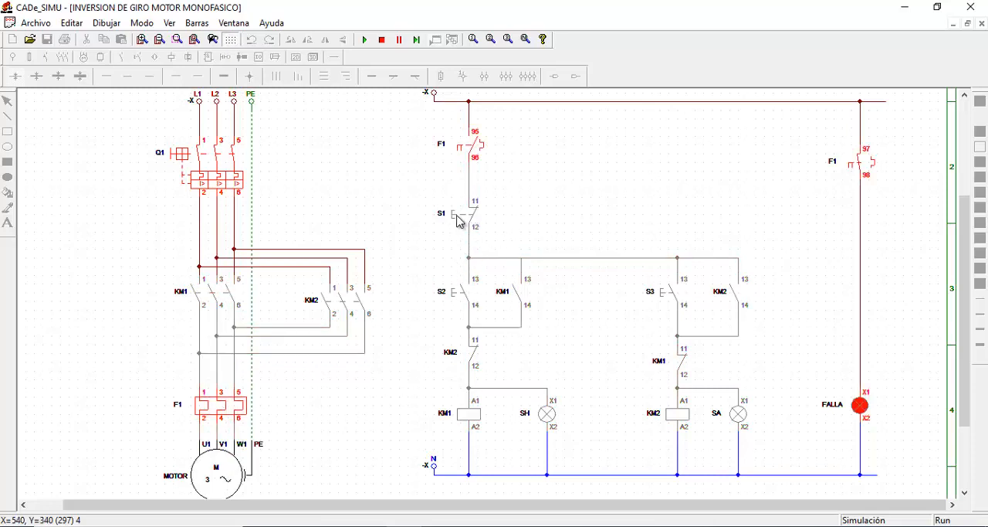
{"action": "left_click", "coordinate": [231, 412]}
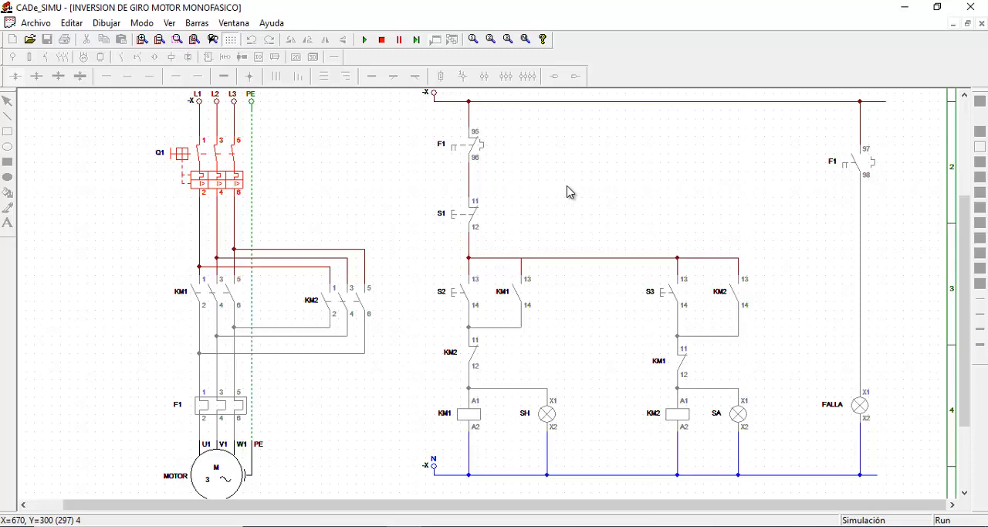
{"action": "left_click", "coordinate": [184, 155]}
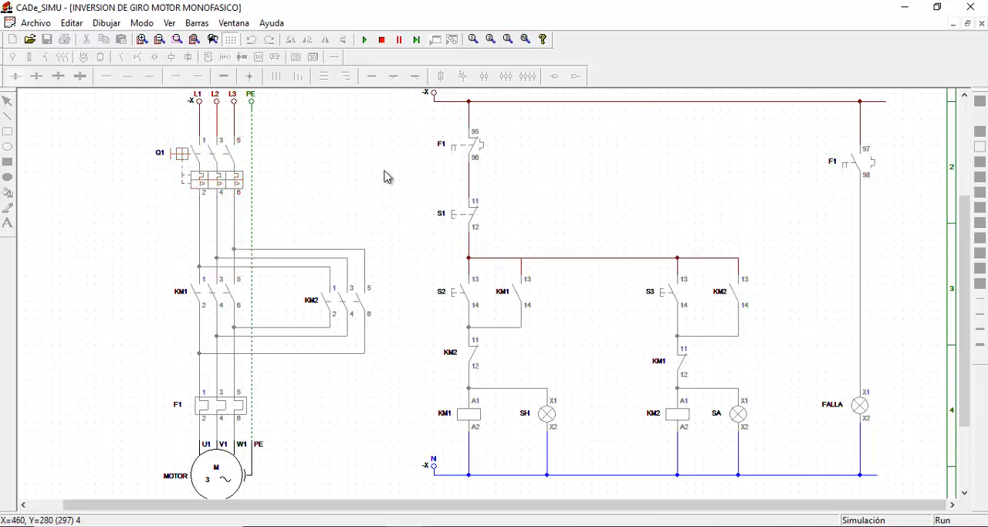